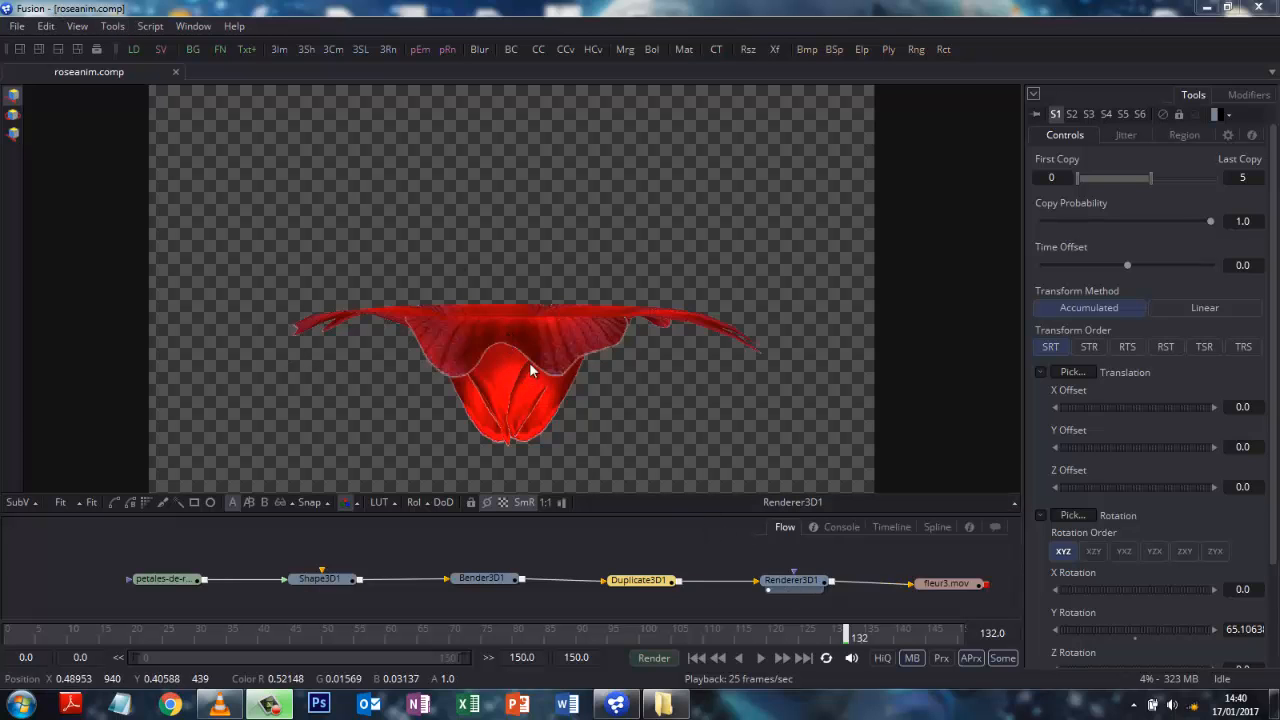
Play the finished rose animation from frame 0 with the Renderer3D1 node selected, and return to the beginning.
{"action": "left_click_drag", "start_coordinate": [848, 631], "coordinate": [19, 604]}
{"action": "left_click", "coordinate": [793, 582]}
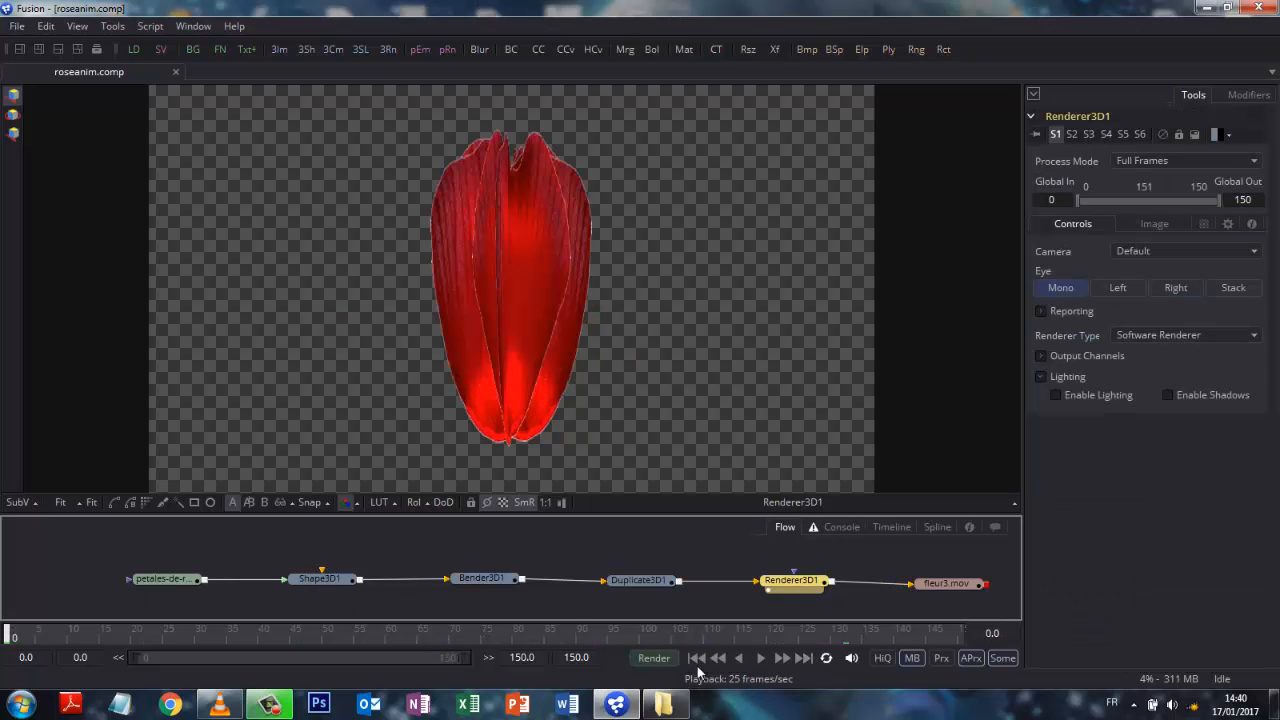
{"action": "left_click", "coordinate": [760, 660]}
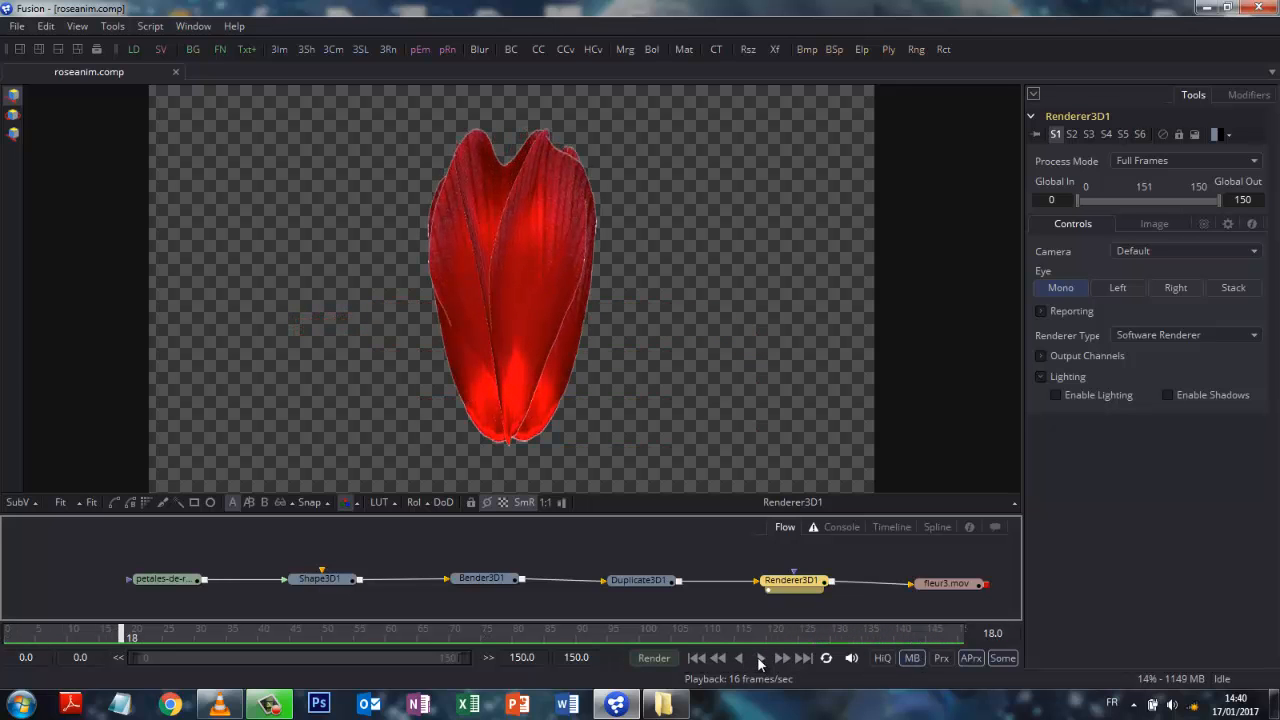
{"action": "left_click_drag", "start_coordinate": [122, 634], "coordinate": [13, 633]}
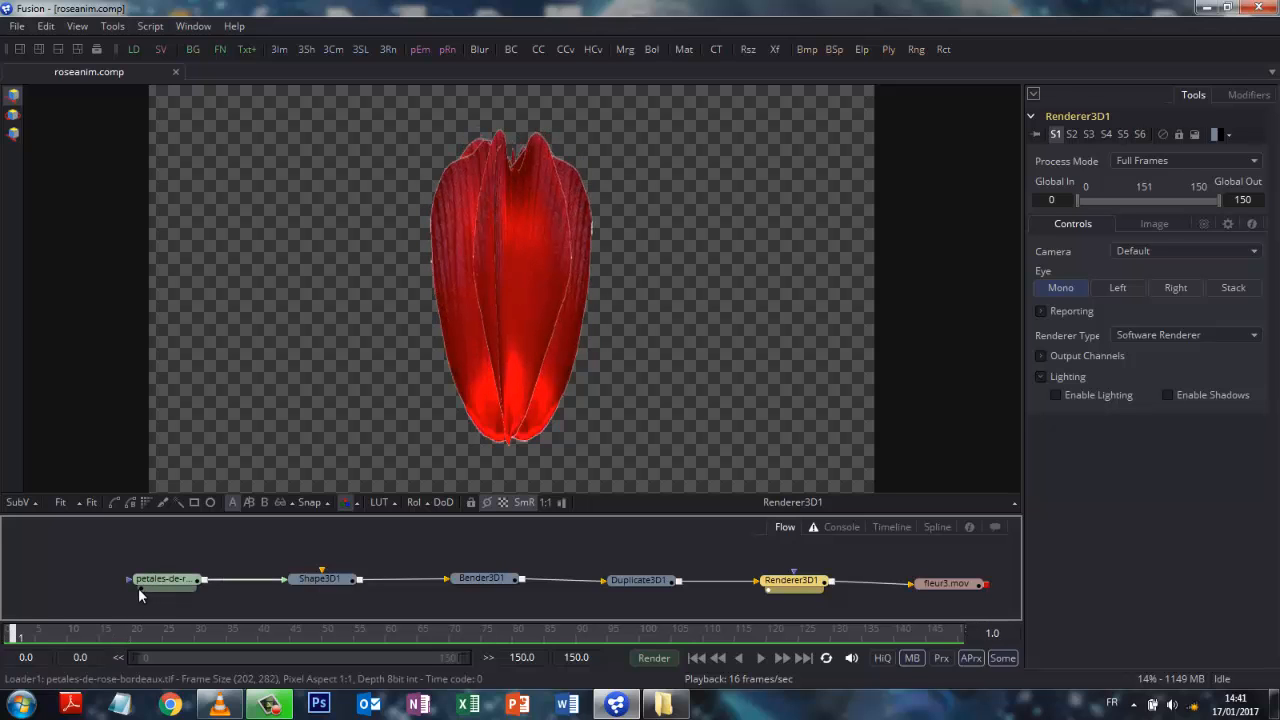
Show the source petal image from the loader node in the viewer and dismiss the Windows colour scheme prompt.
{"action": "left_click", "coordinate": [141, 590]}
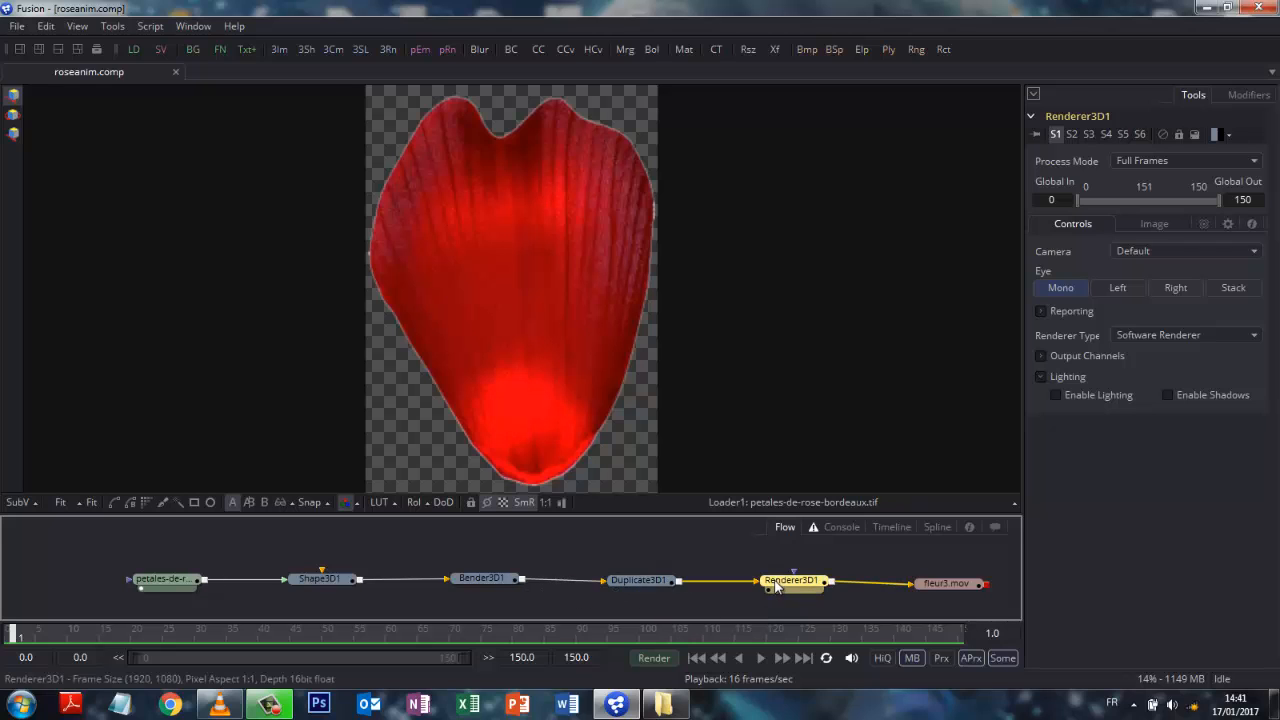
{"action": "mouse_move", "coordinate": [776, 587]}
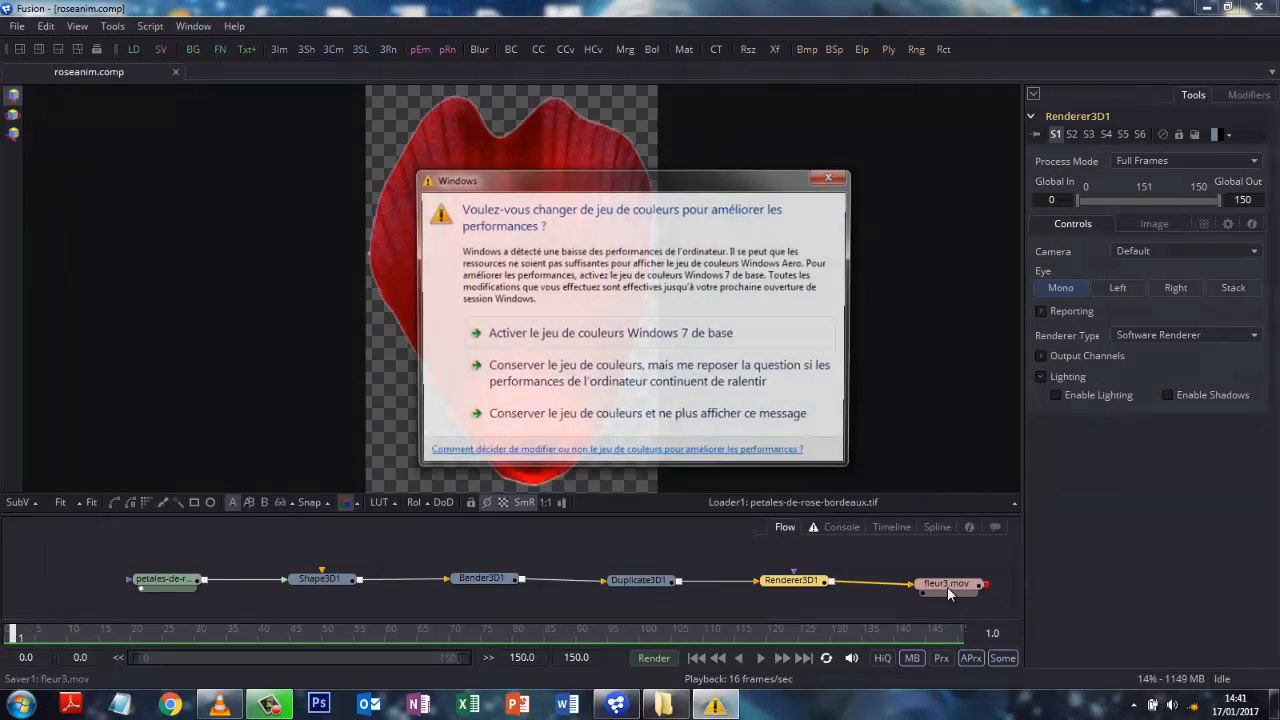
{"action": "left_click", "coordinate": [830, 178]}
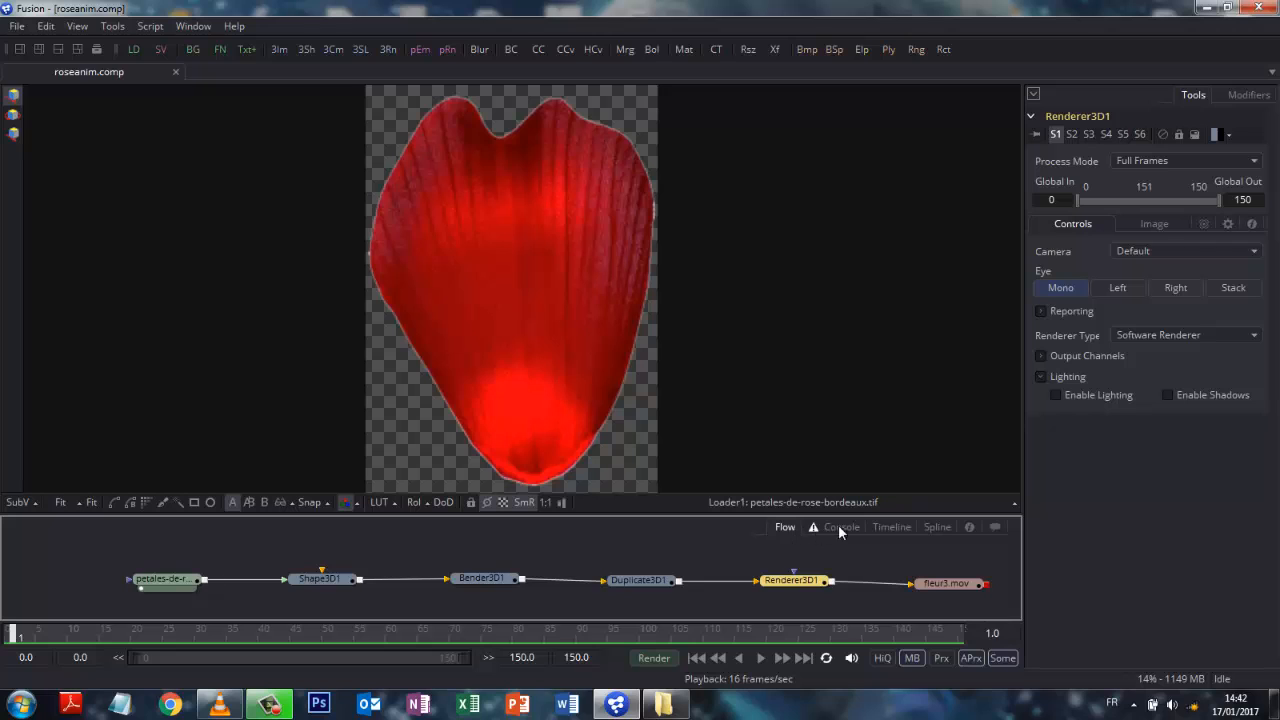
Examine the Bender3D1 Amount keyframes in the timeline and its spline curve in an enlarged graph, and return to the node flow.
{"action": "left_click", "coordinate": [891, 527]}
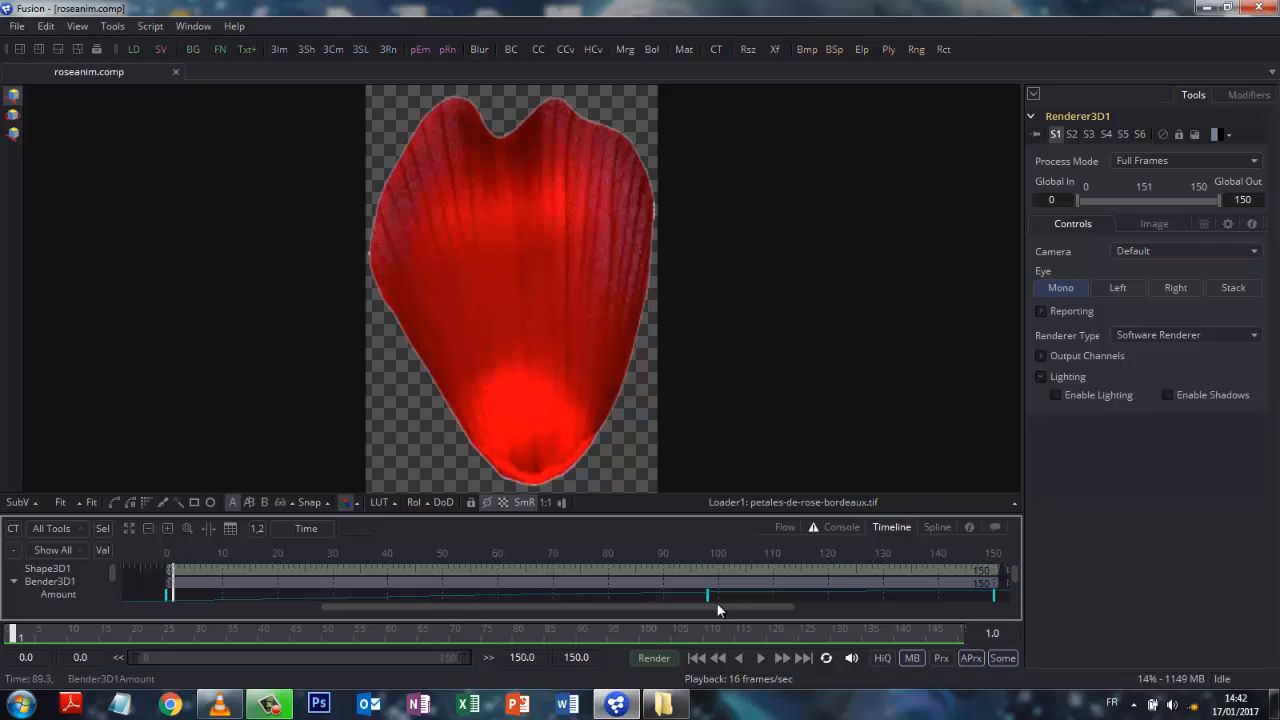
{"action": "left_click", "coordinate": [938, 527]}
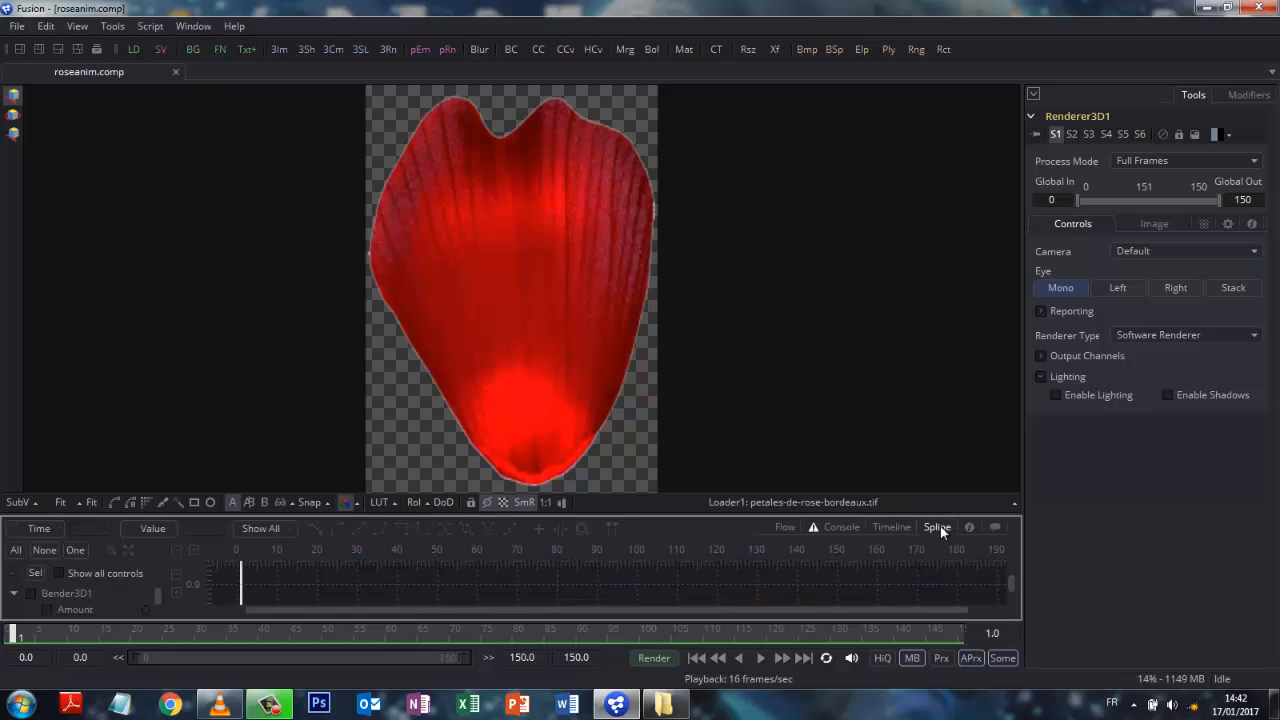
{"action": "left_click", "coordinate": [46, 609]}
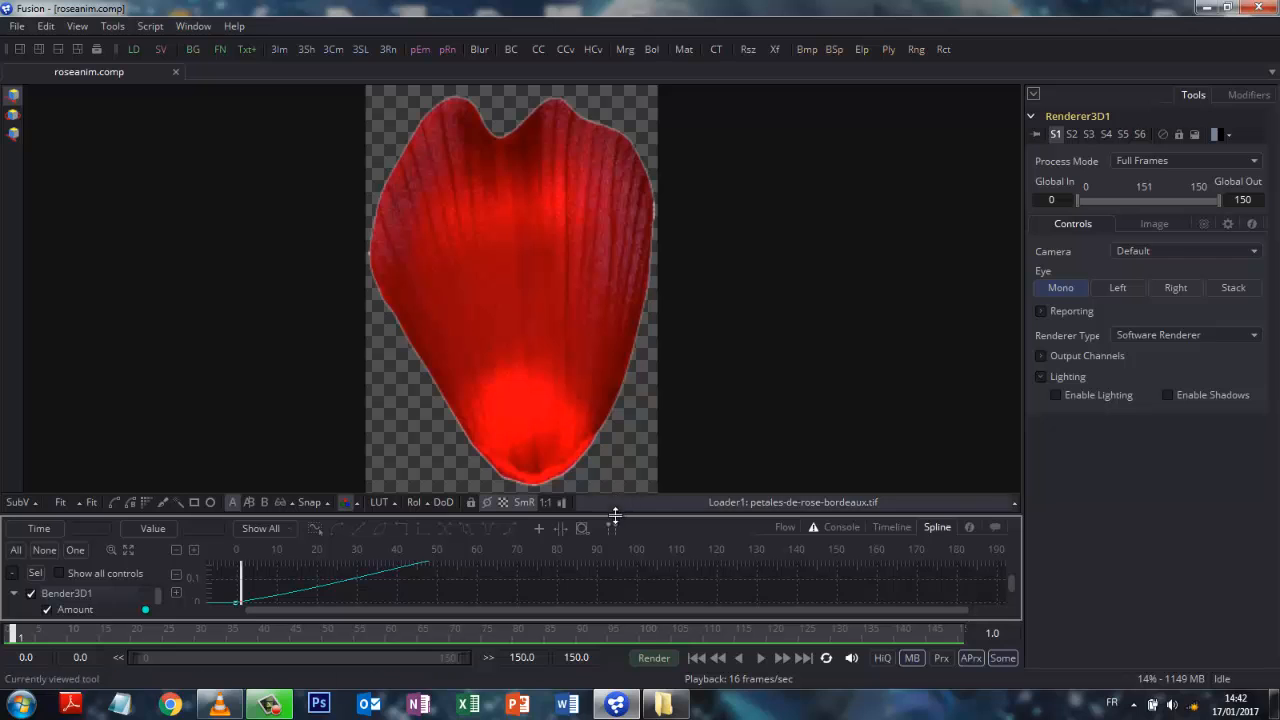
{"action": "left_click_drag", "start_coordinate": [612, 515], "coordinate": [613, 443]}
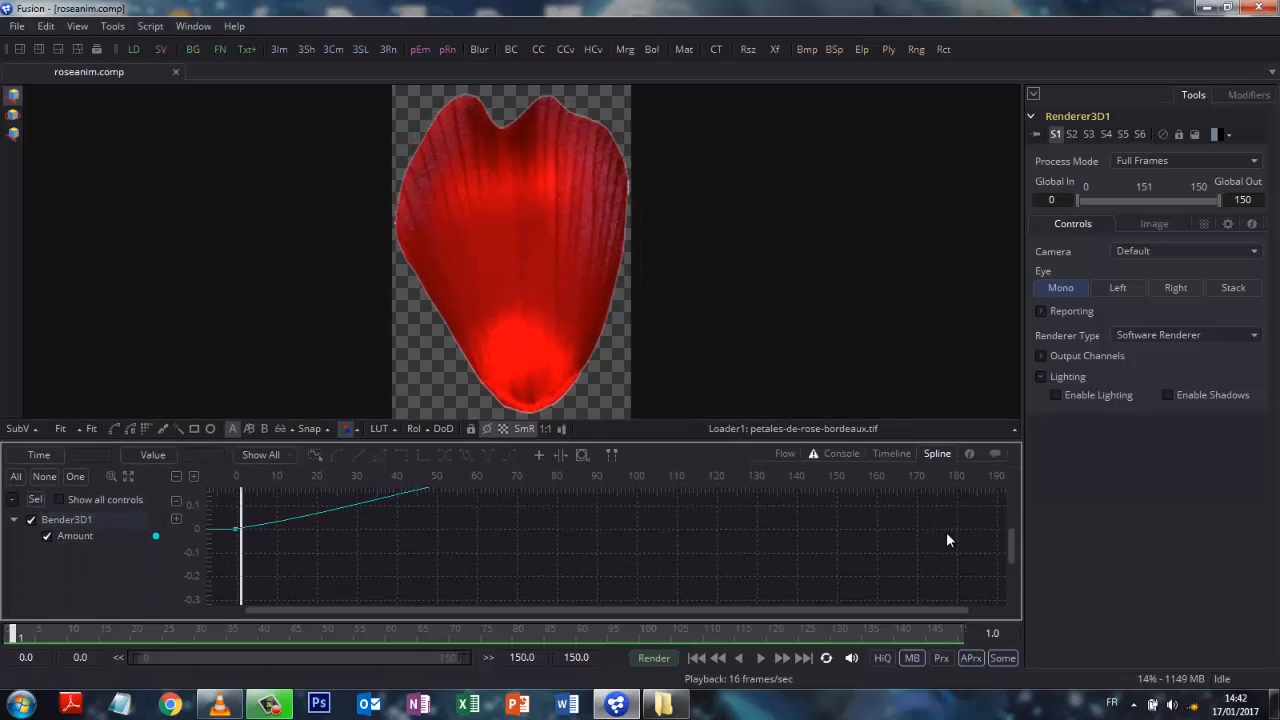
{"action": "left_click_drag", "start_coordinate": [1013, 543], "coordinate": [1007, 503]}
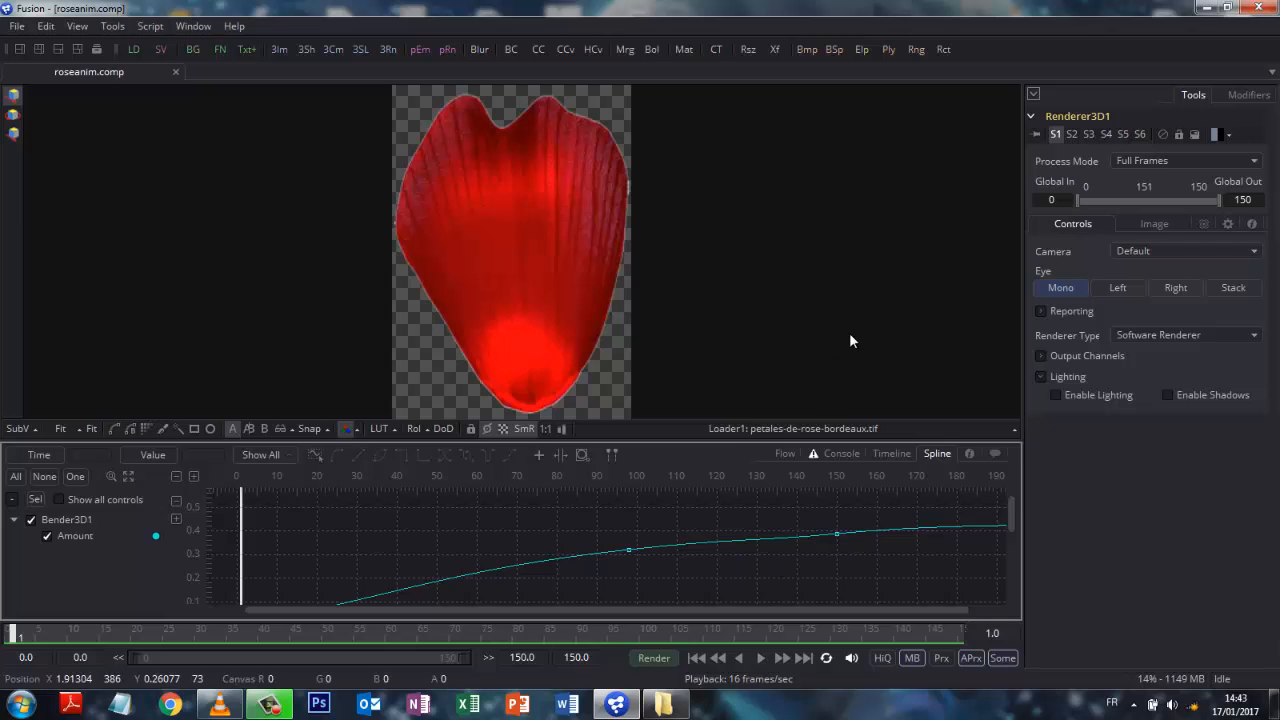
{"action": "left_click", "coordinate": [785, 453]}
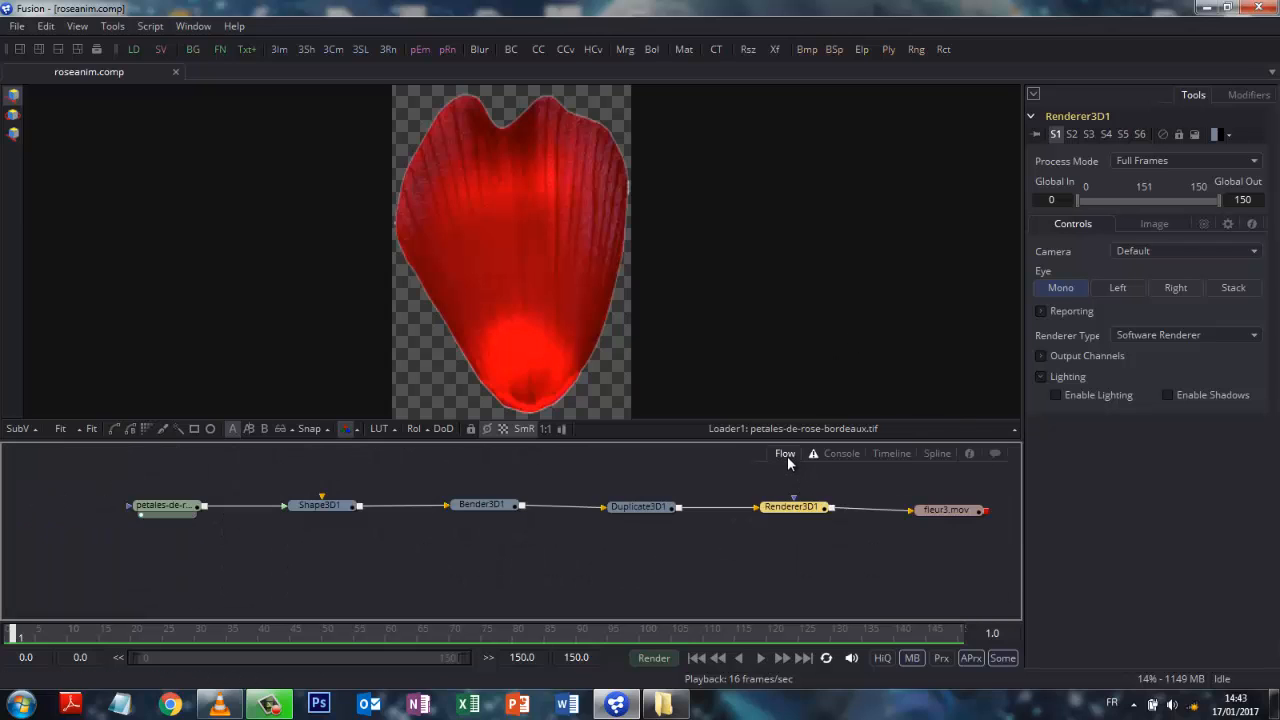
Close the roseanim.comp composition and create a new empty one.
{"action": "left_click", "coordinate": [17, 26]}
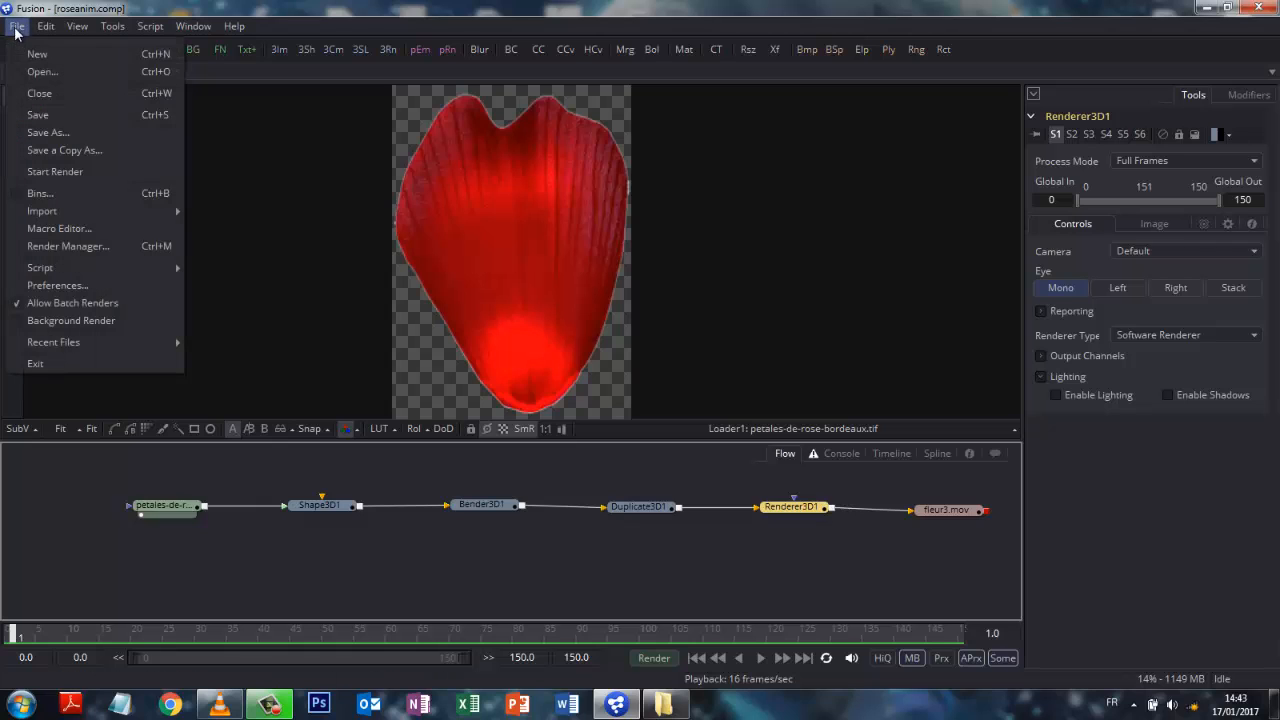
{"action": "left_click", "coordinate": [42, 95]}
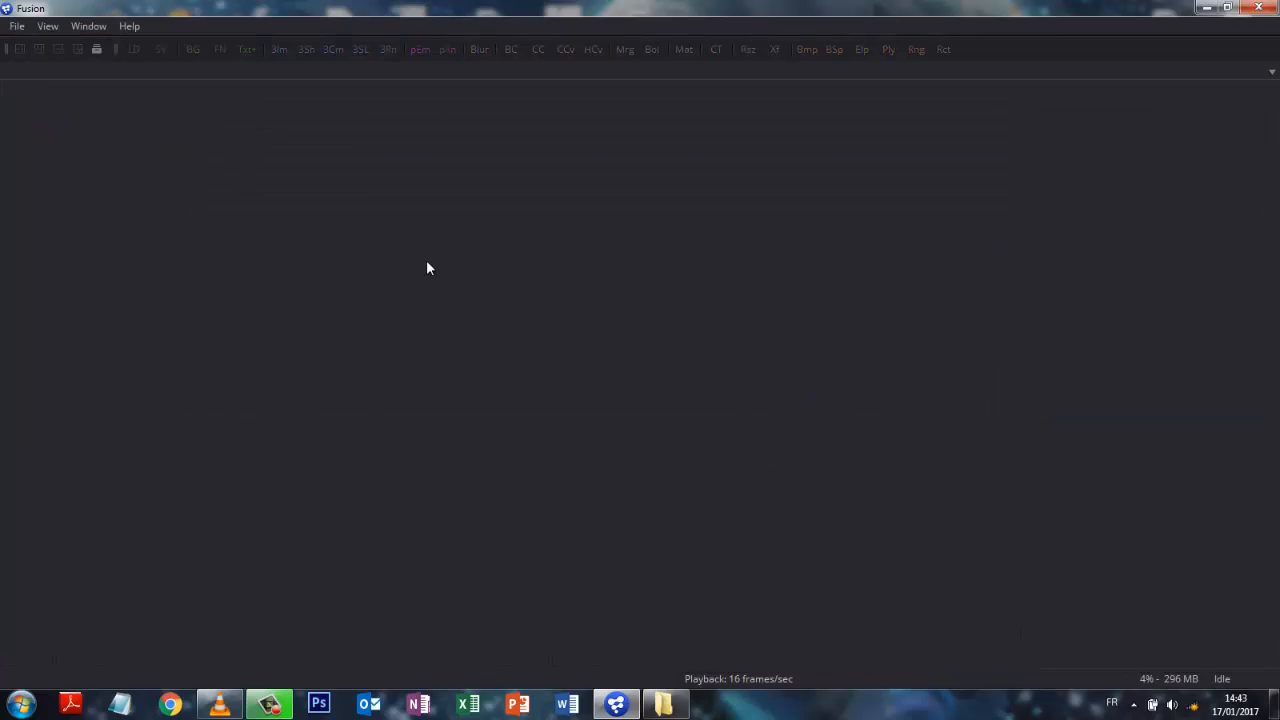
{"action": "left_click", "coordinate": [17, 26]}
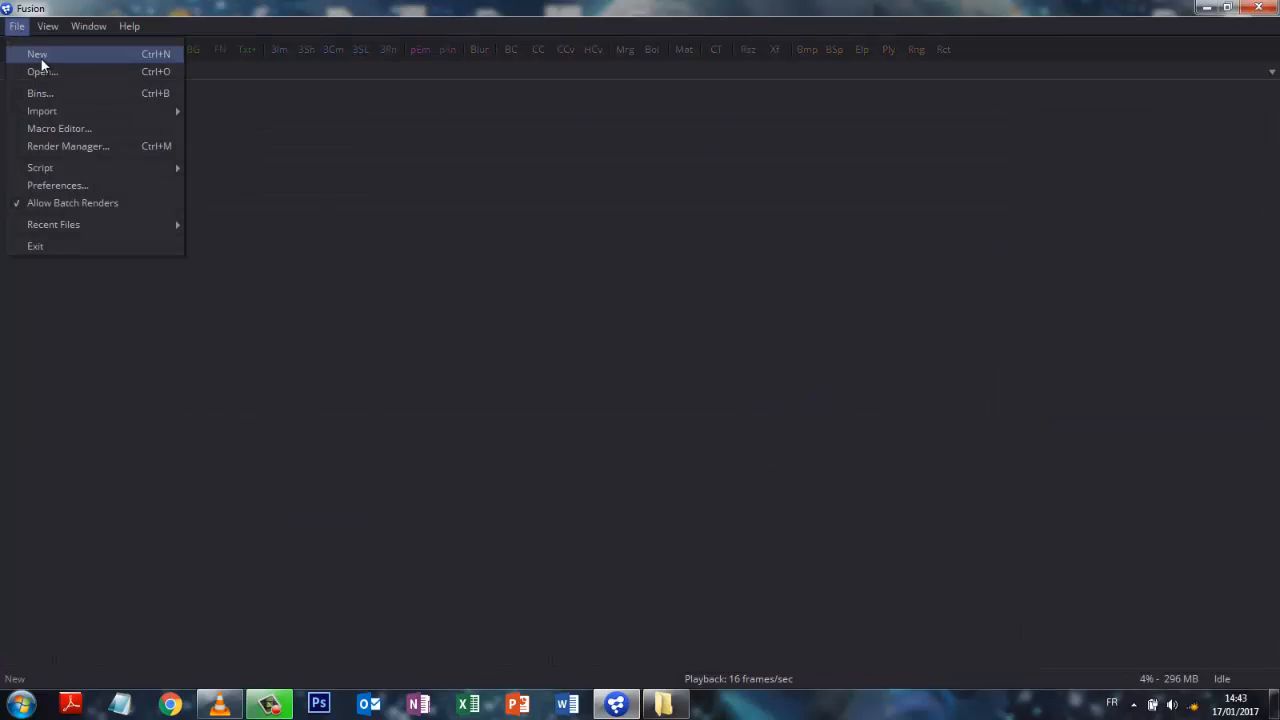
{"action": "left_click", "coordinate": [44, 57]}
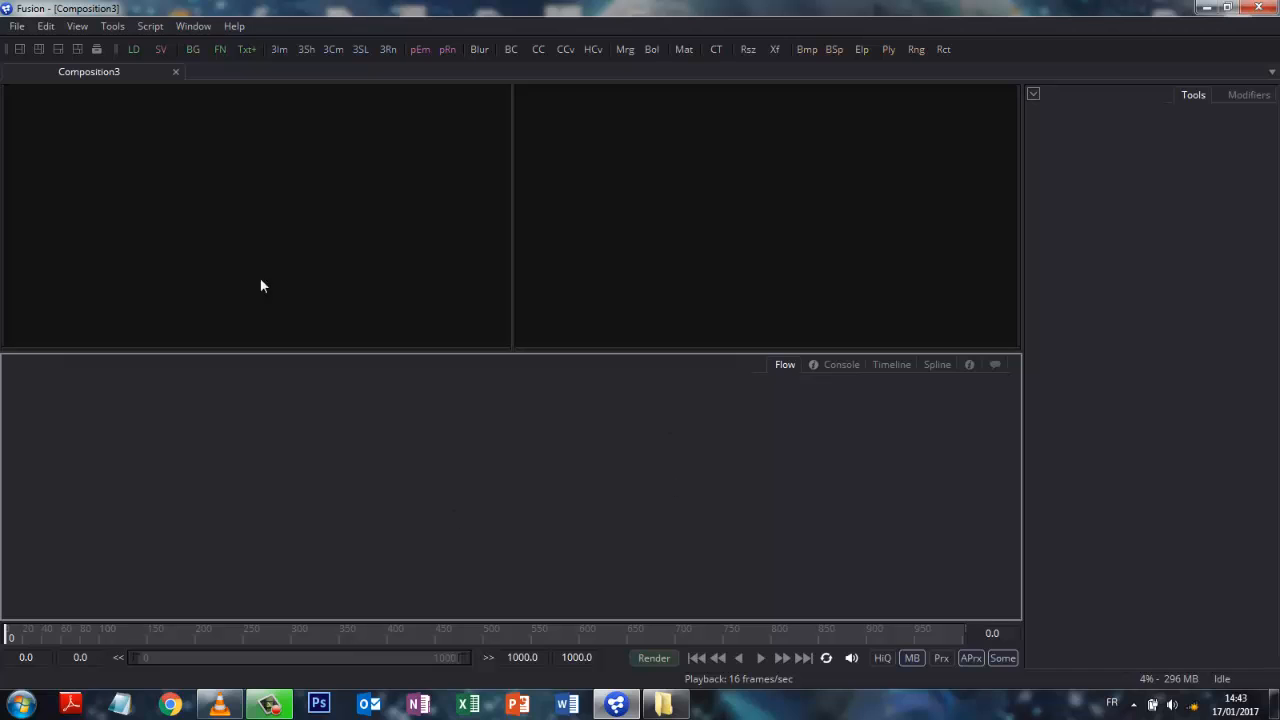
Add a Loader with petales-de-rose-bordeaux.tif, show it in the first viewer, and reposition its node in the flow.
{"action": "left_click", "coordinate": [113, 28]}
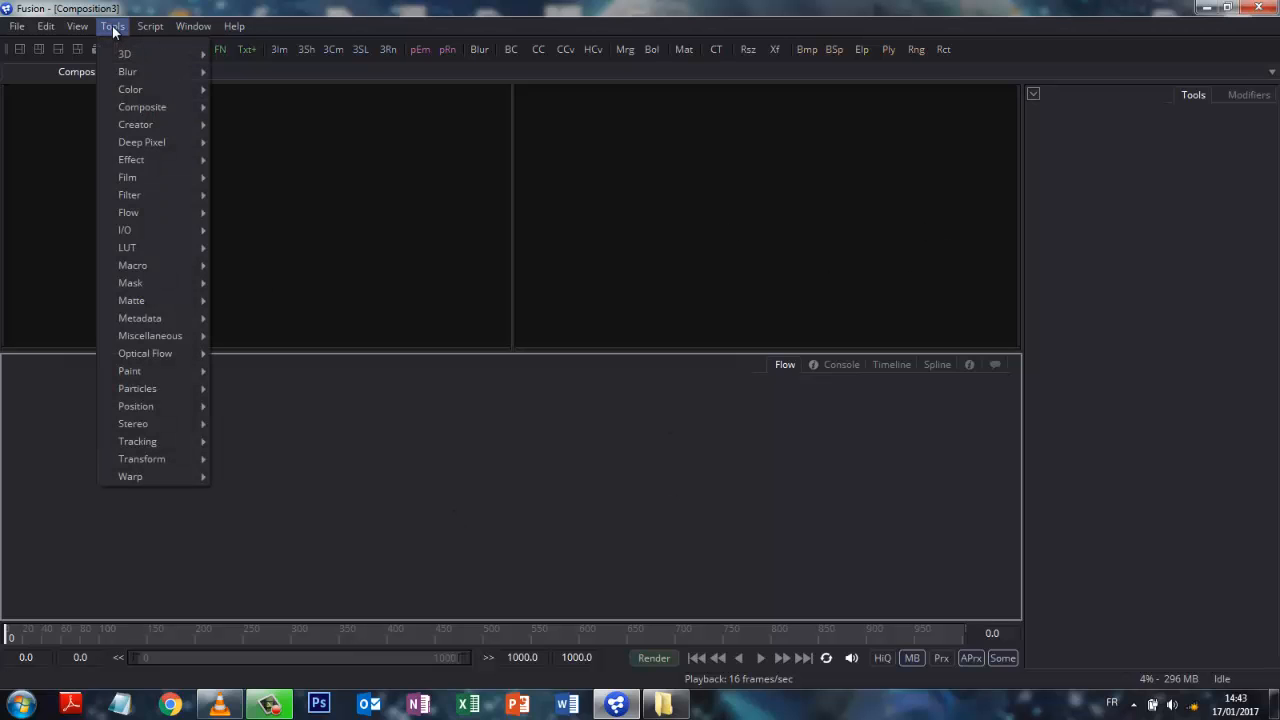
{"action": "mouse_move", "coordinate": [127, 231]}
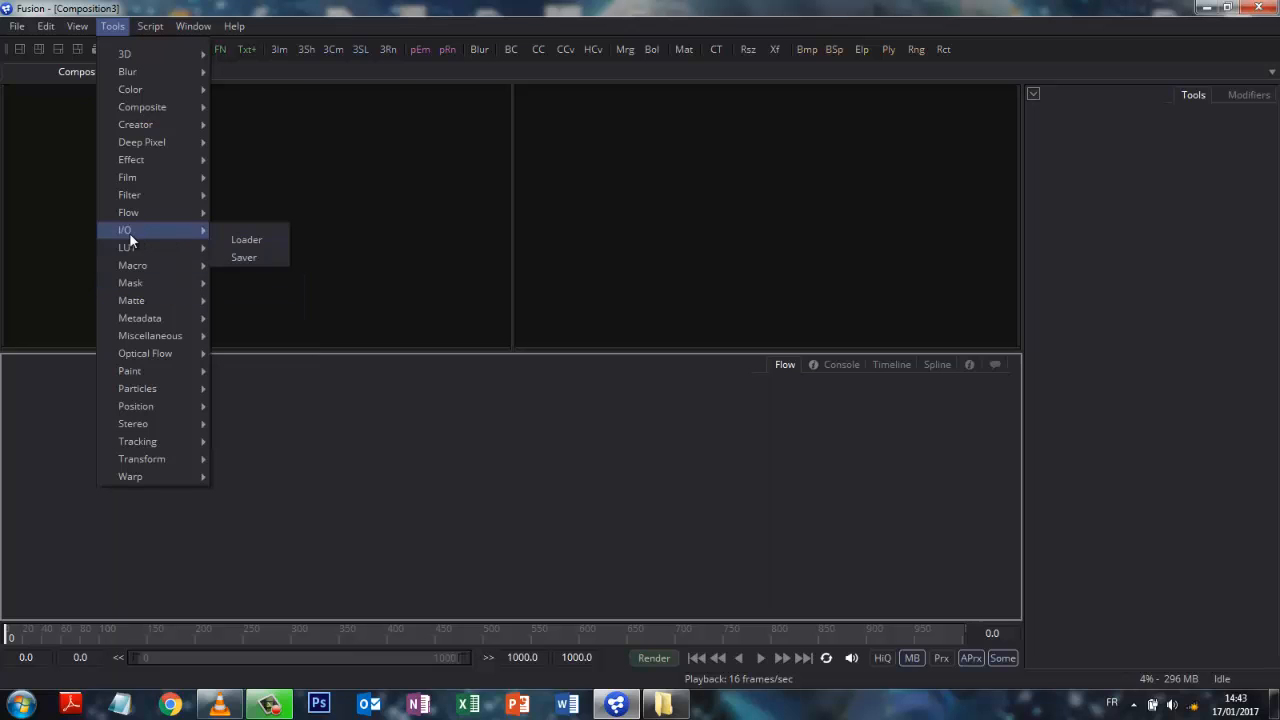
{"action": "left_click", "coordinate": [244, 240]}
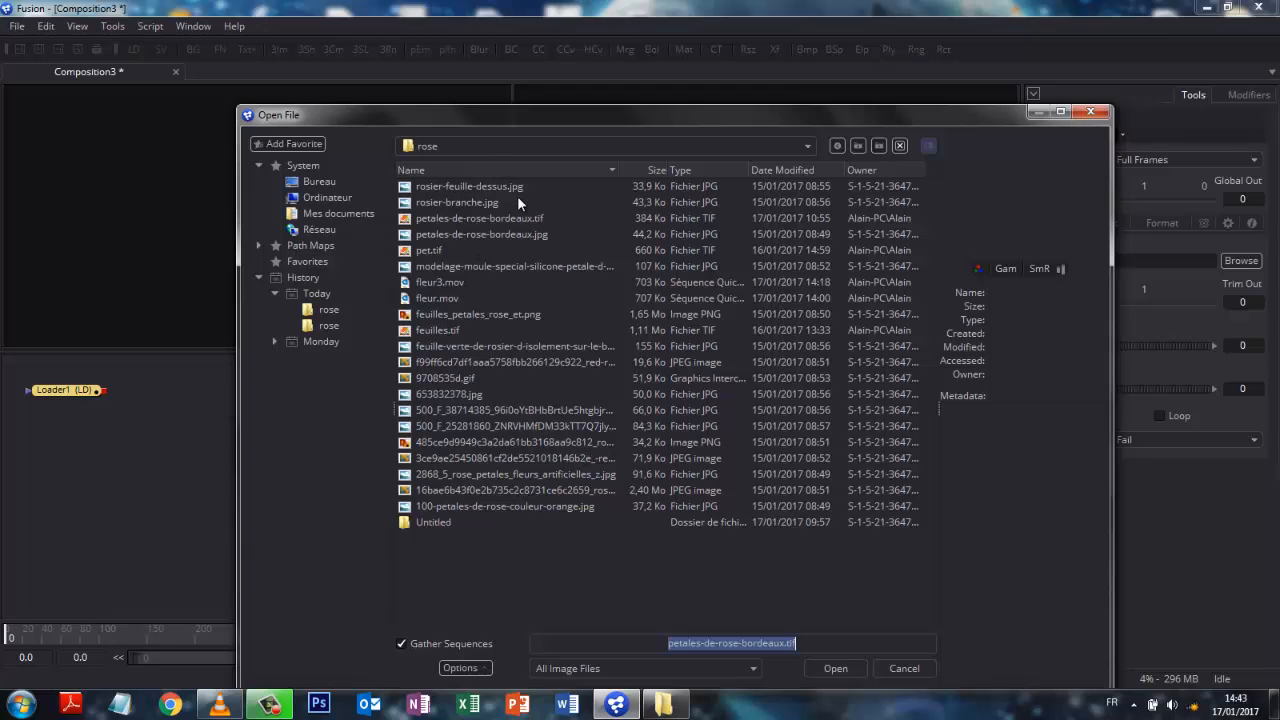
{"action": "left_click", "coordinate": [440, 219]}
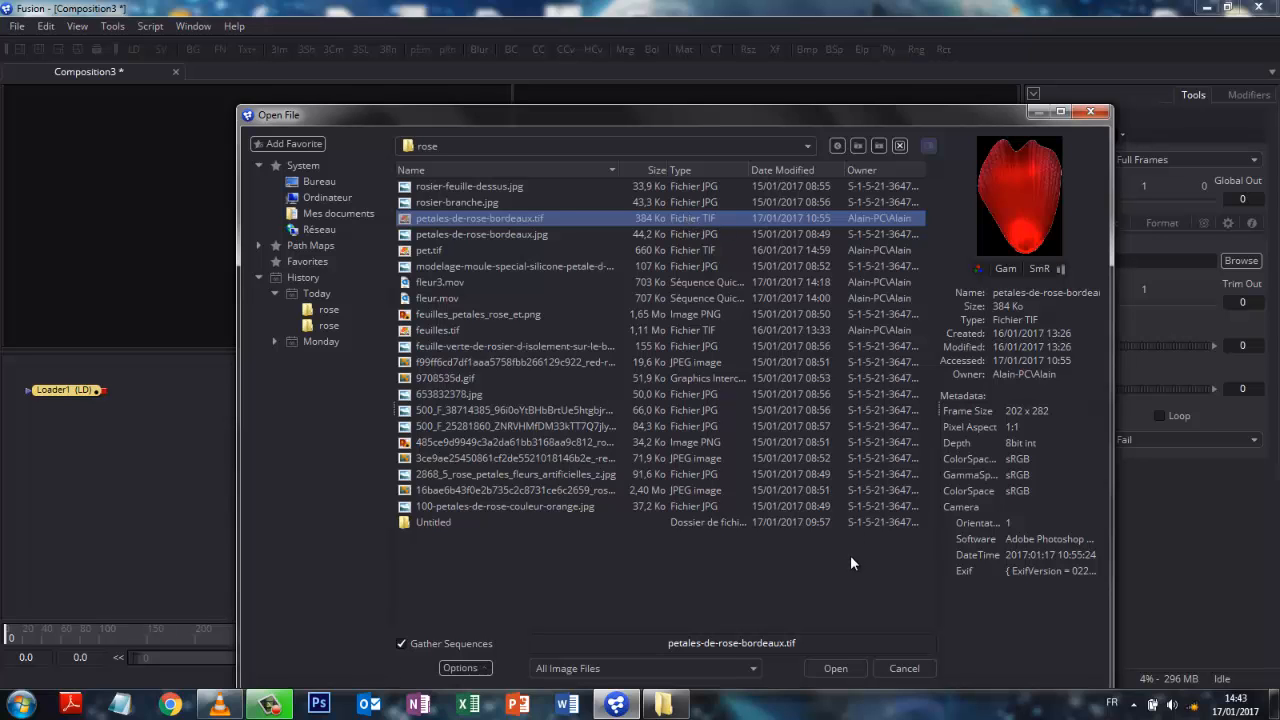
{"action": "left_click", "coordinate": [836, 668]}
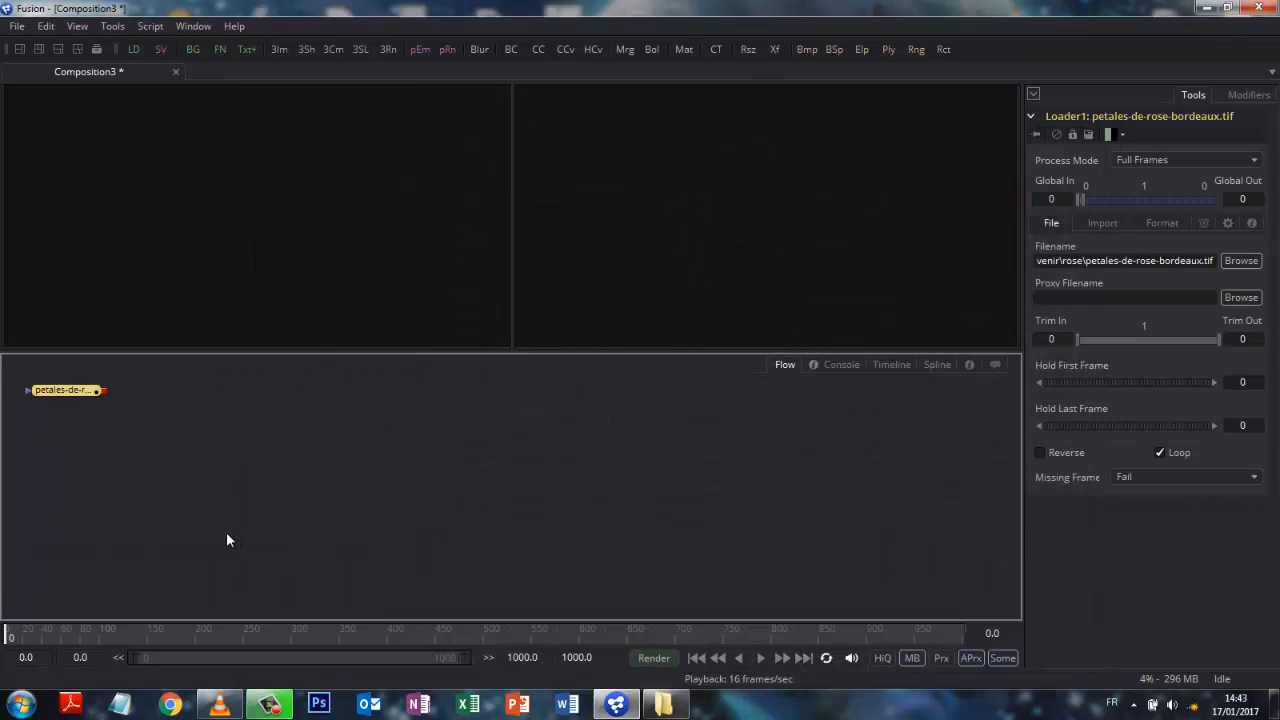
{"action": "left_click", "coordinate": [40, 400]}
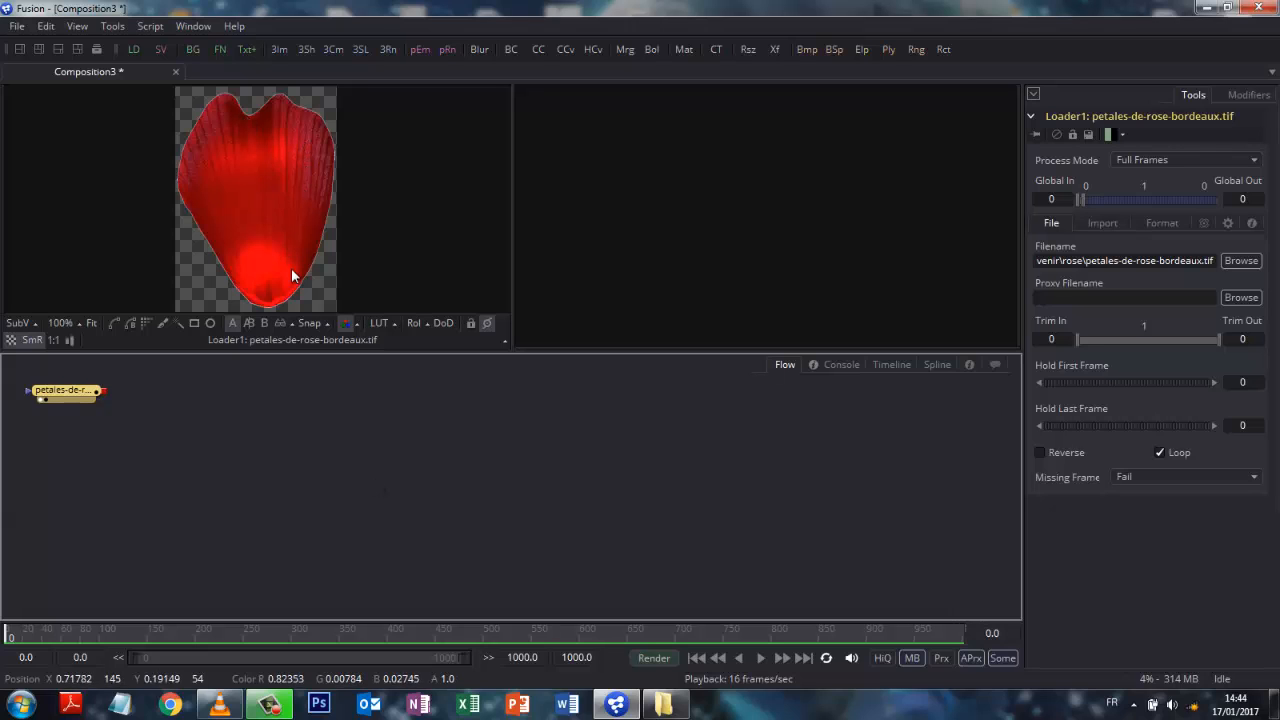
{"action": "left_click_drag", "start_coordinate": [62, 390], "coordinate": [112, 448]}
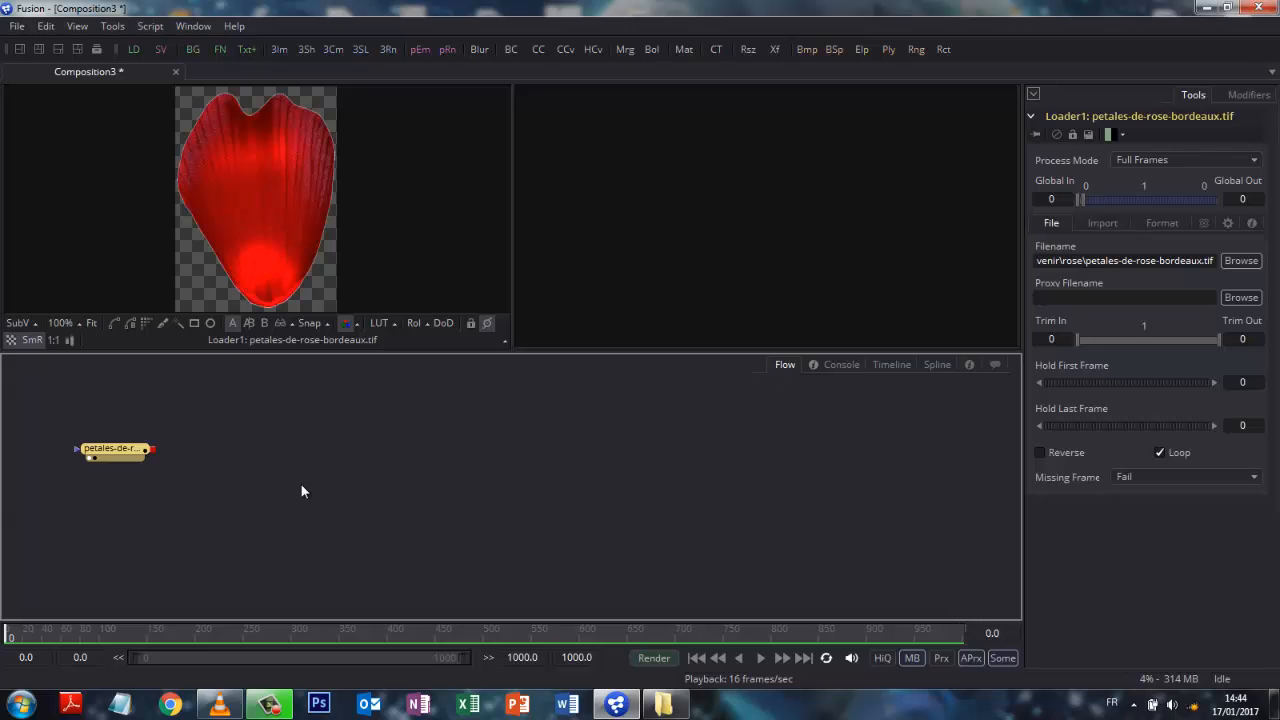
Add a Shape 3D node fed by the petal loader, space it away from the loader, and show it in the second viewer.
{"action": "left_click", "coordinate": [112, 26]}
{"action": "mouse_move", "coordinate": [121, 59]}
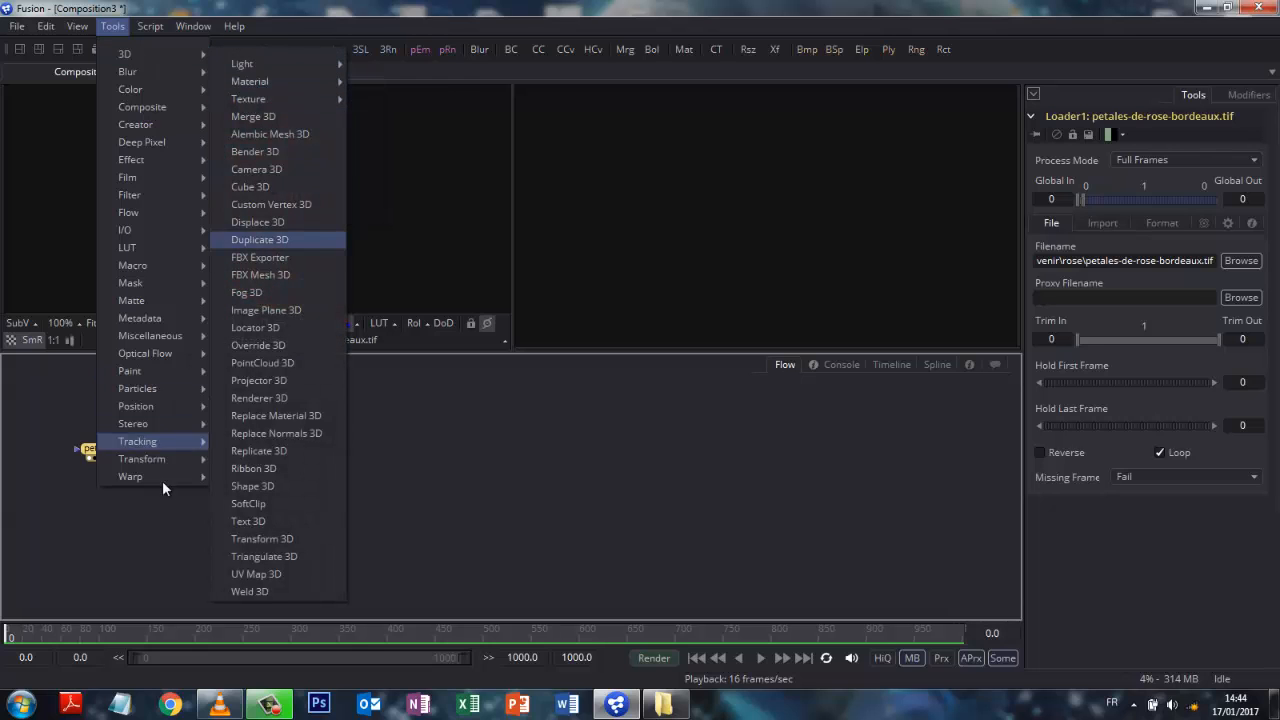
{"action": "mouse_move", "coordinate": [175, 52]}
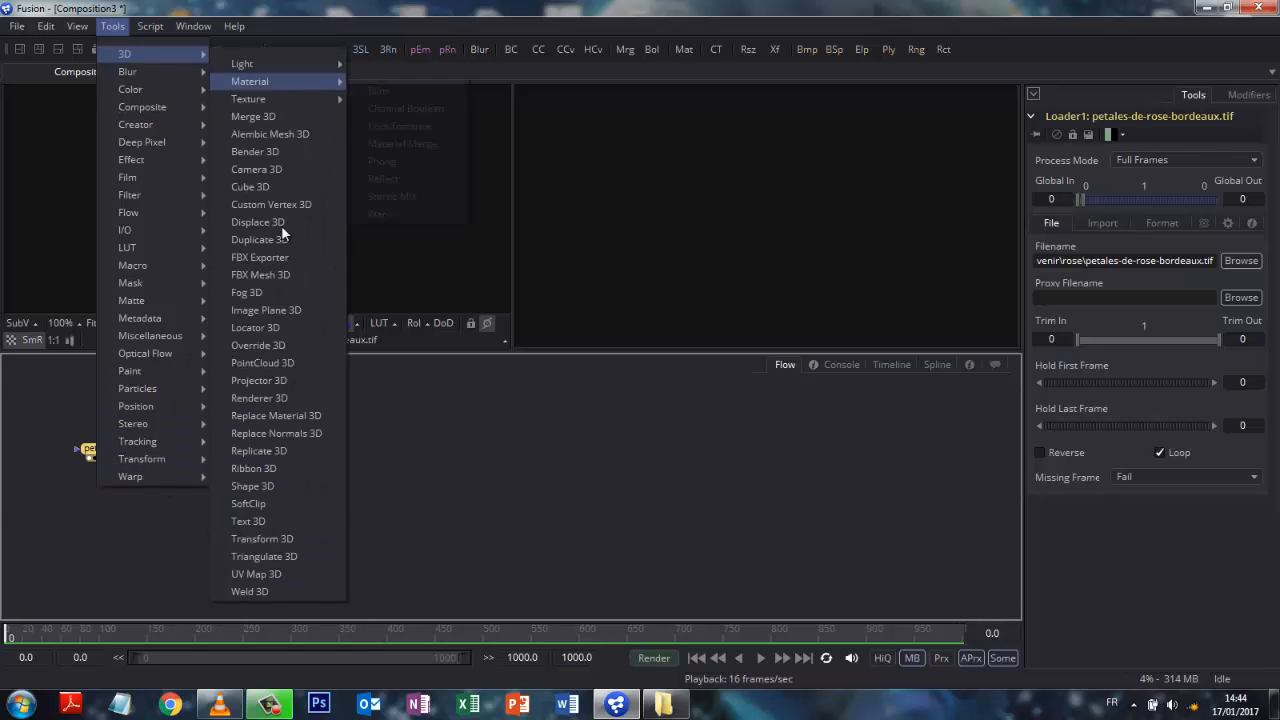
{"action": "left_click", "coordinate": [255, 485]}
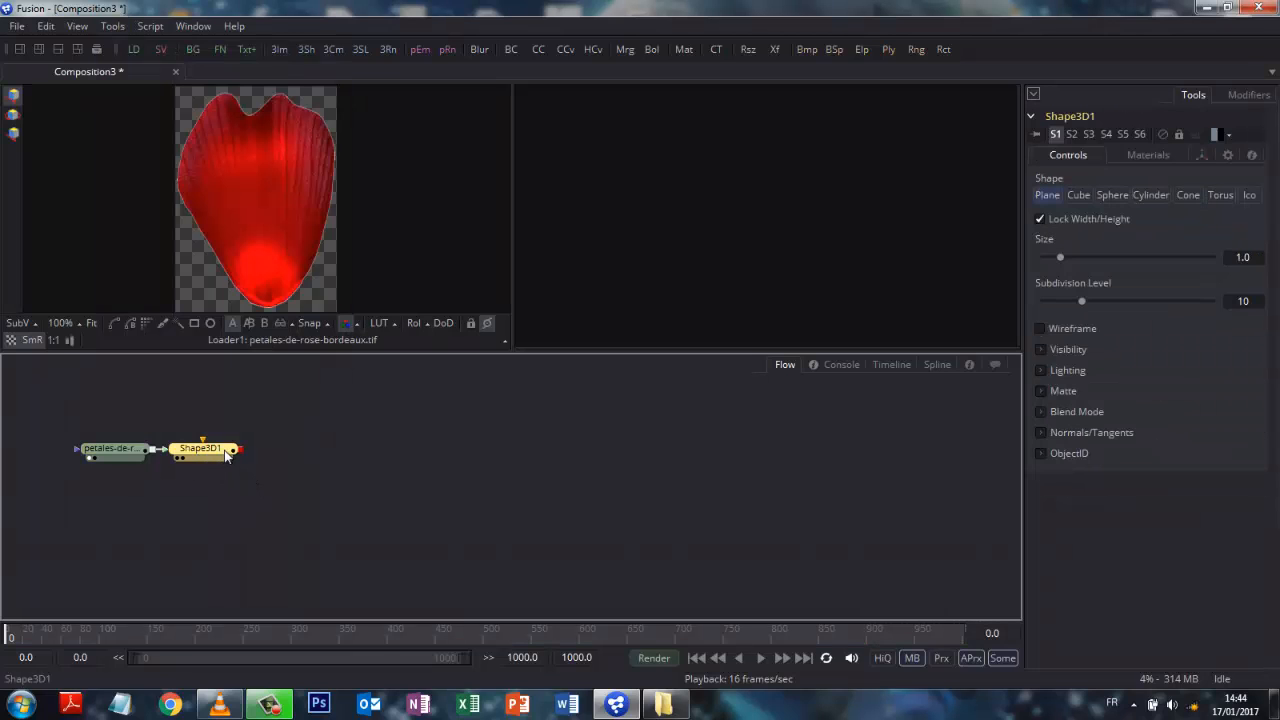
{"action": "left_click_drag", "start_coordinate": [227, 458], "coordinate": [285, 468]}
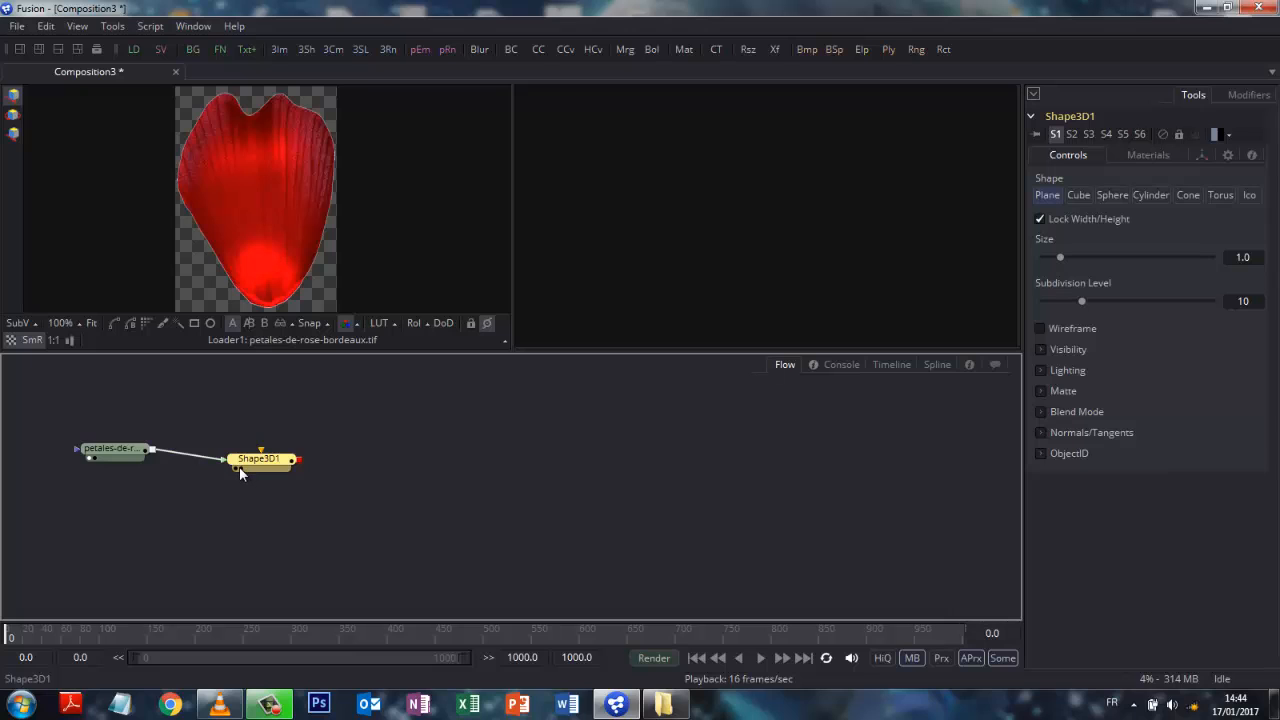
{"action": "left_click", "coordinate": [239, 466]}
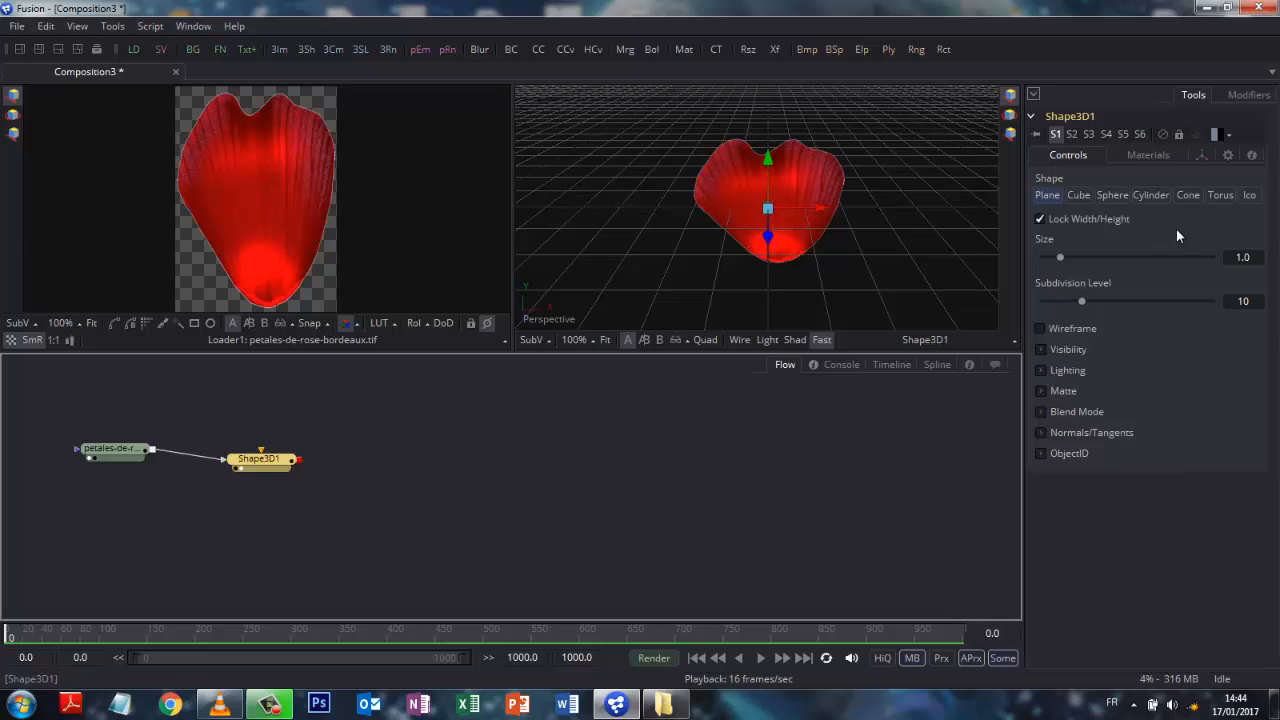
Unlock the petal shape's scale axes and set X Scale to about 0.58 and Y Scale to about 1.32.
{"action": "left_click", "coordinate": [1200, 155]}
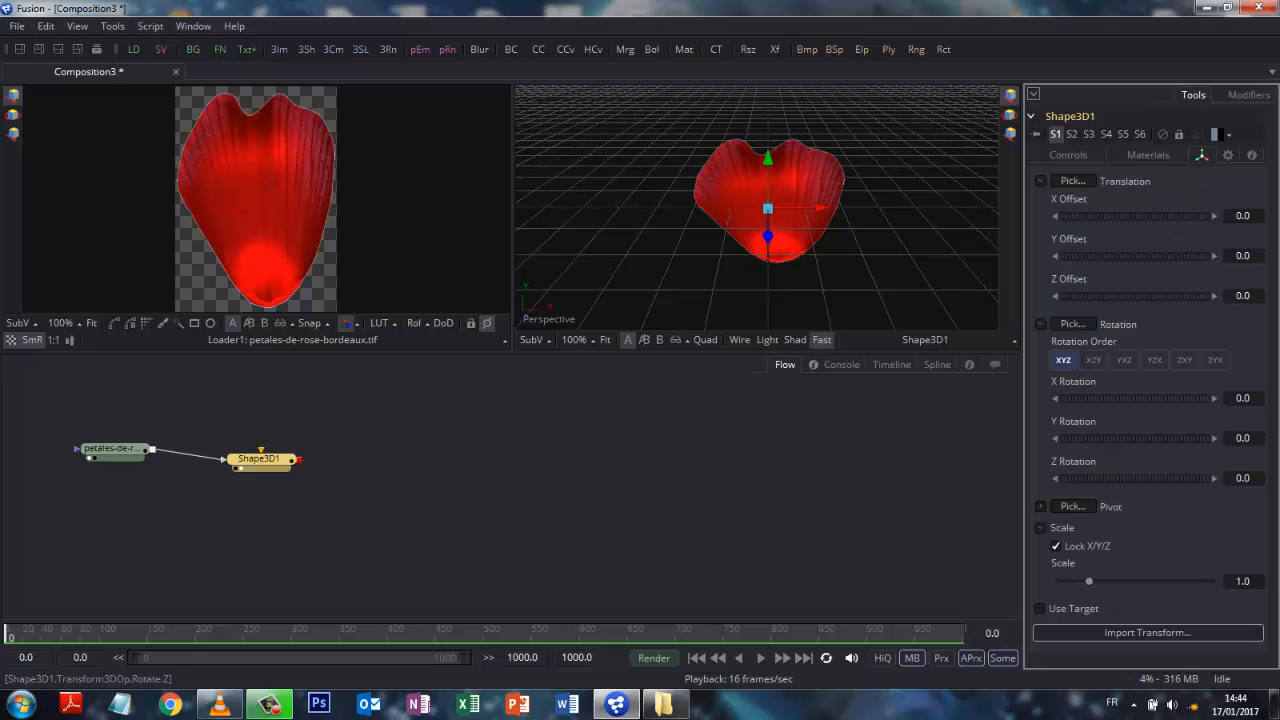
{"action": "left_click", "coordinate": [1056, 546]}
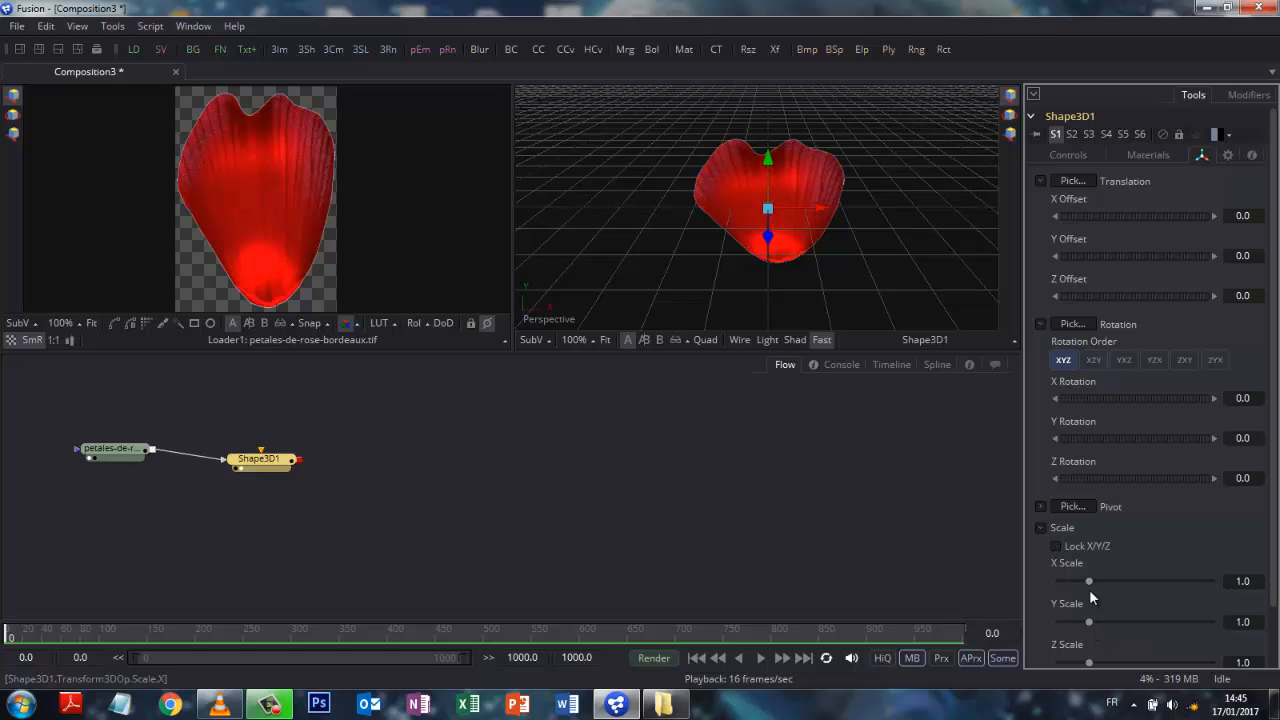
{"action": "left_click_drag", "start_coordinate": [1089, 581], "coordinate": [1077, 584]}
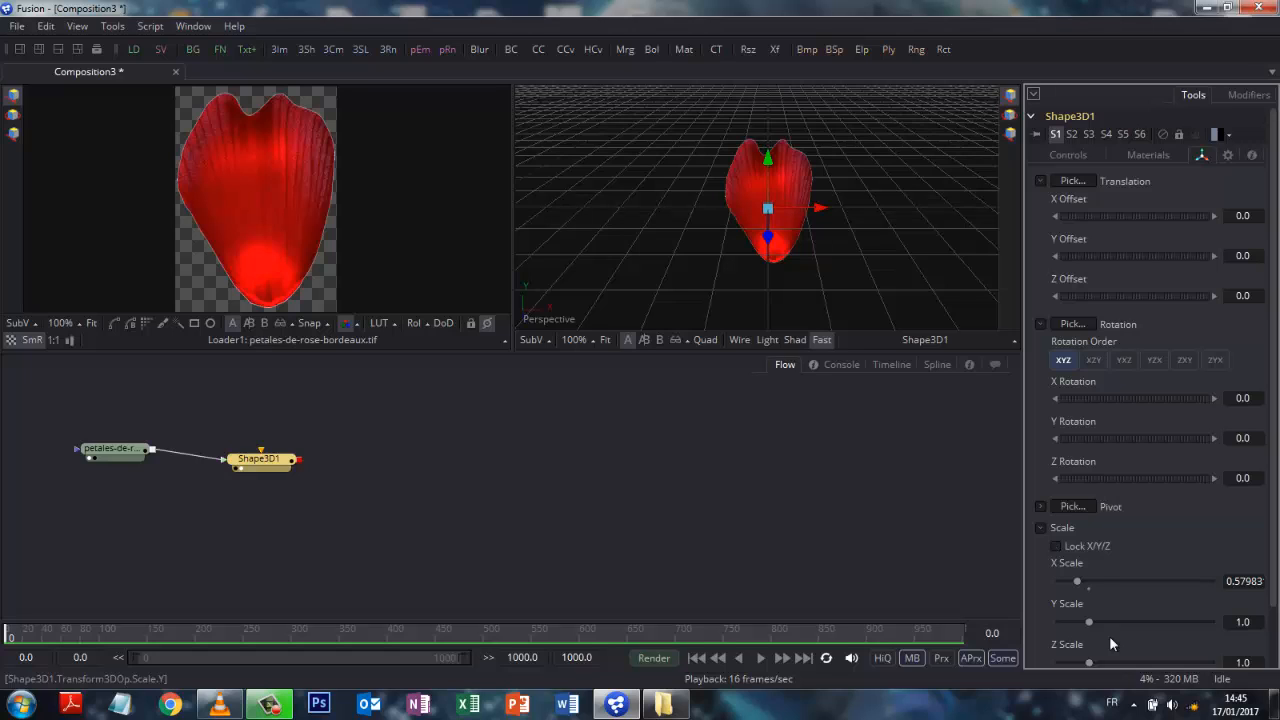
{"action": "left_click_drag", "start_coordinate": [1089, 623], "coordinate": [1100, 627]}
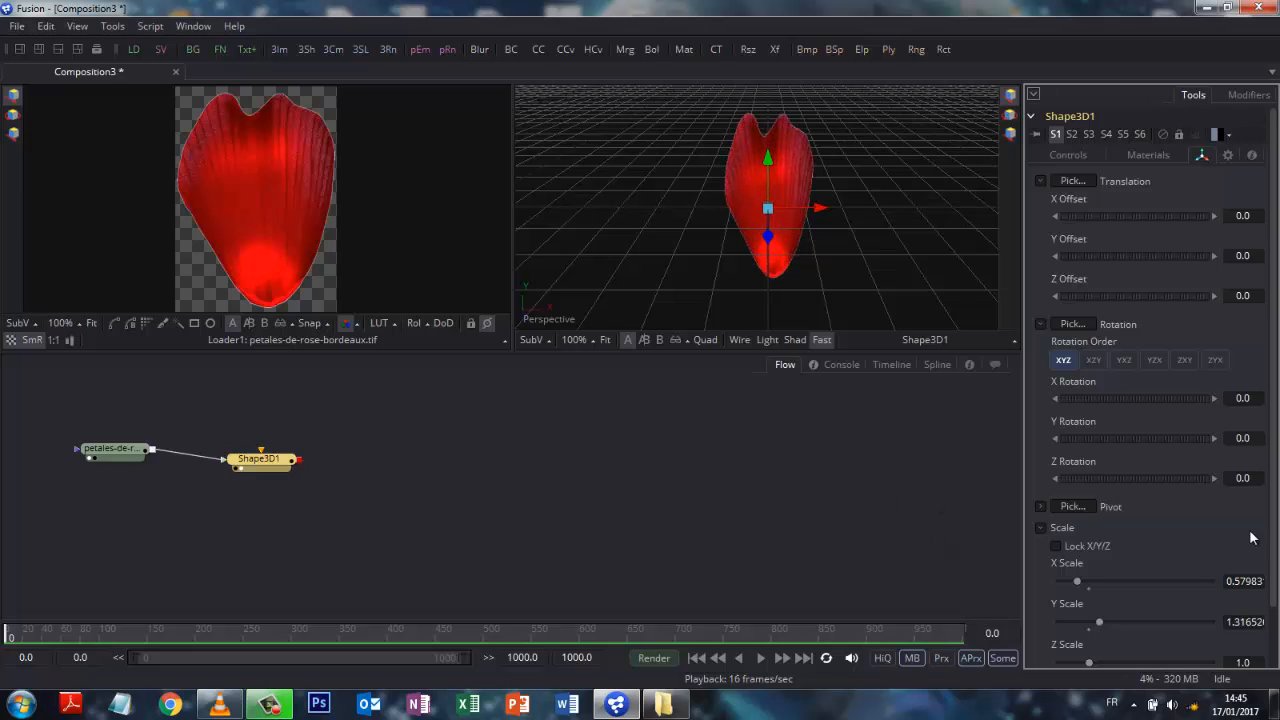
Move the petal shape's pivot to its base, with Y Pivot about -0.404 and X Pivot about 0.064.
{"action": "scroll", "coordinate": [1249, 531], "scroll_direction": "down", "scroll_amount": 2}
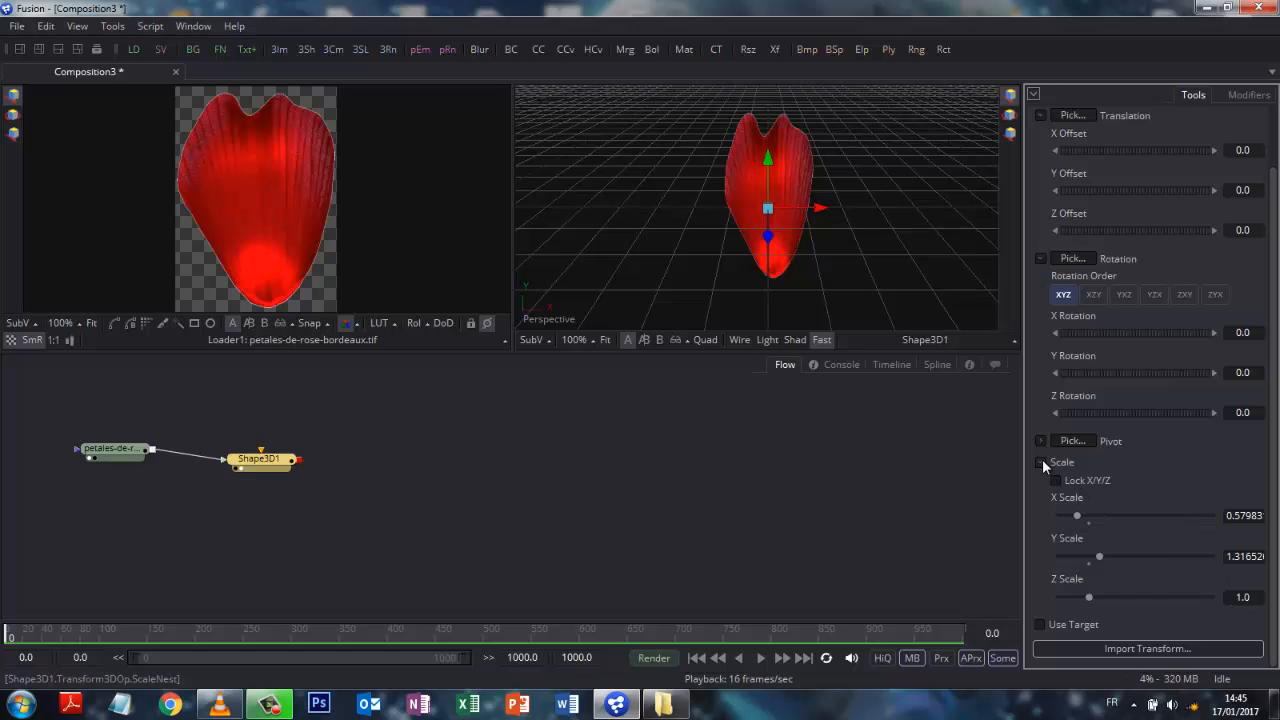
{"action": "left_click", "coordinate": [1041, 463]}
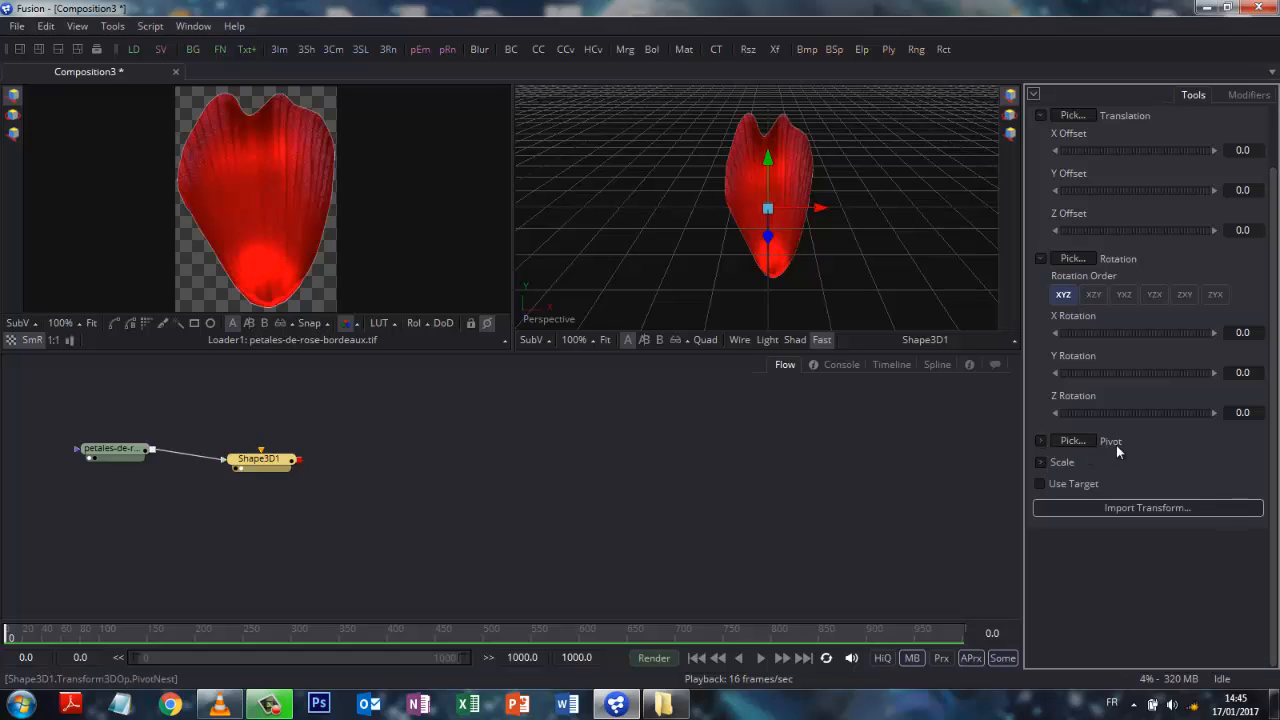
{"action": "left_click", "coordinate": [1041, 441]}
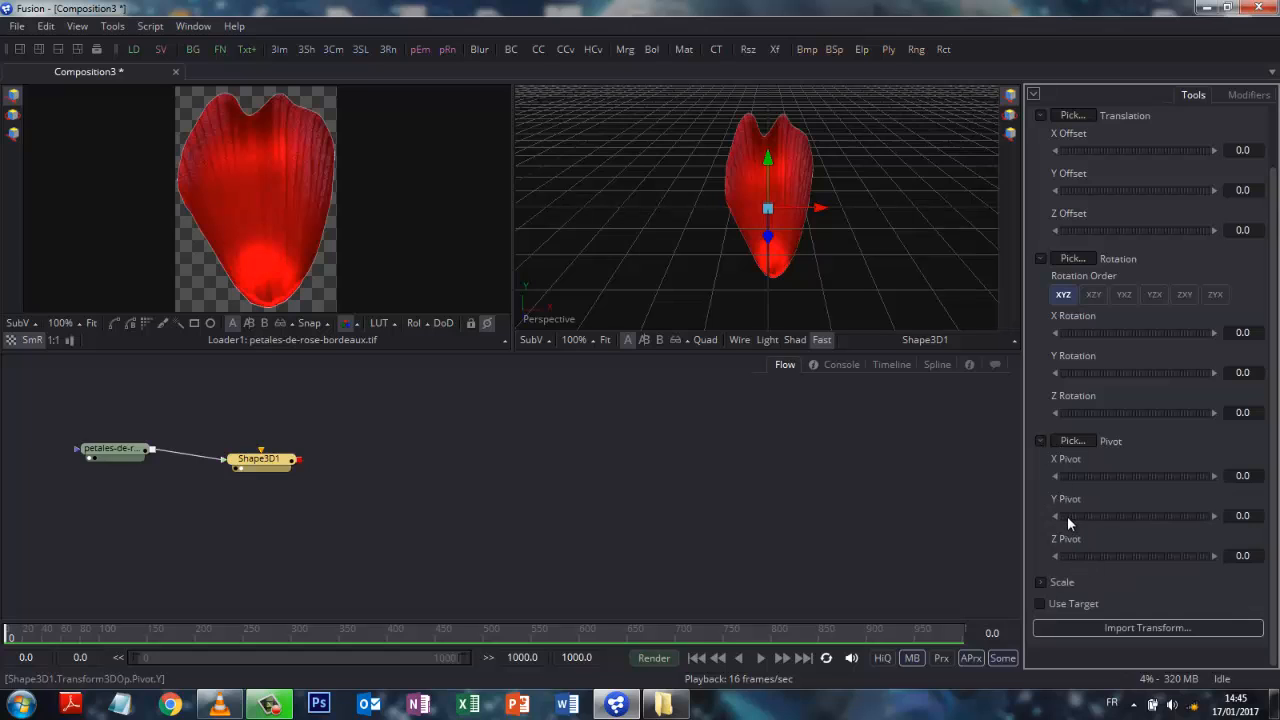
{"action": "left_click_drag", "start_coordinate": [1065, 516], "coordinate": [1049, 518]}
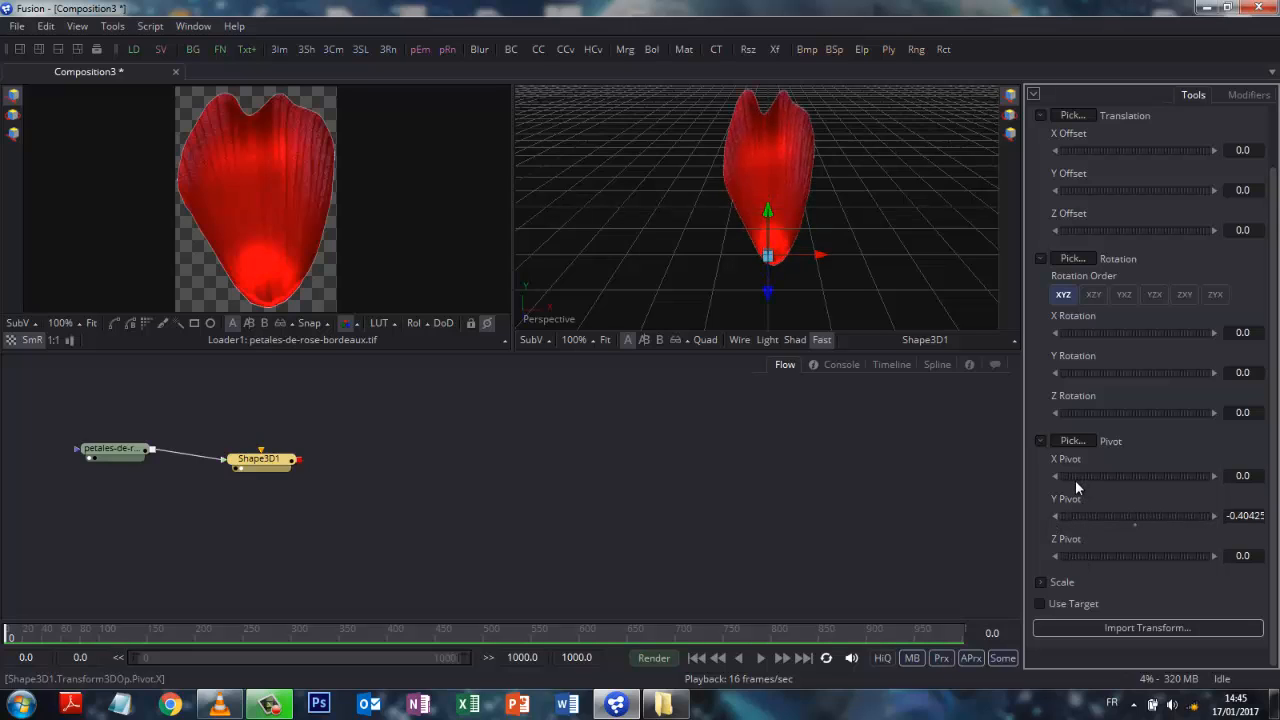
{"action": "left_click_drag", "start_coordinate": [1075, 480], "coordinate": [1077, 479]}
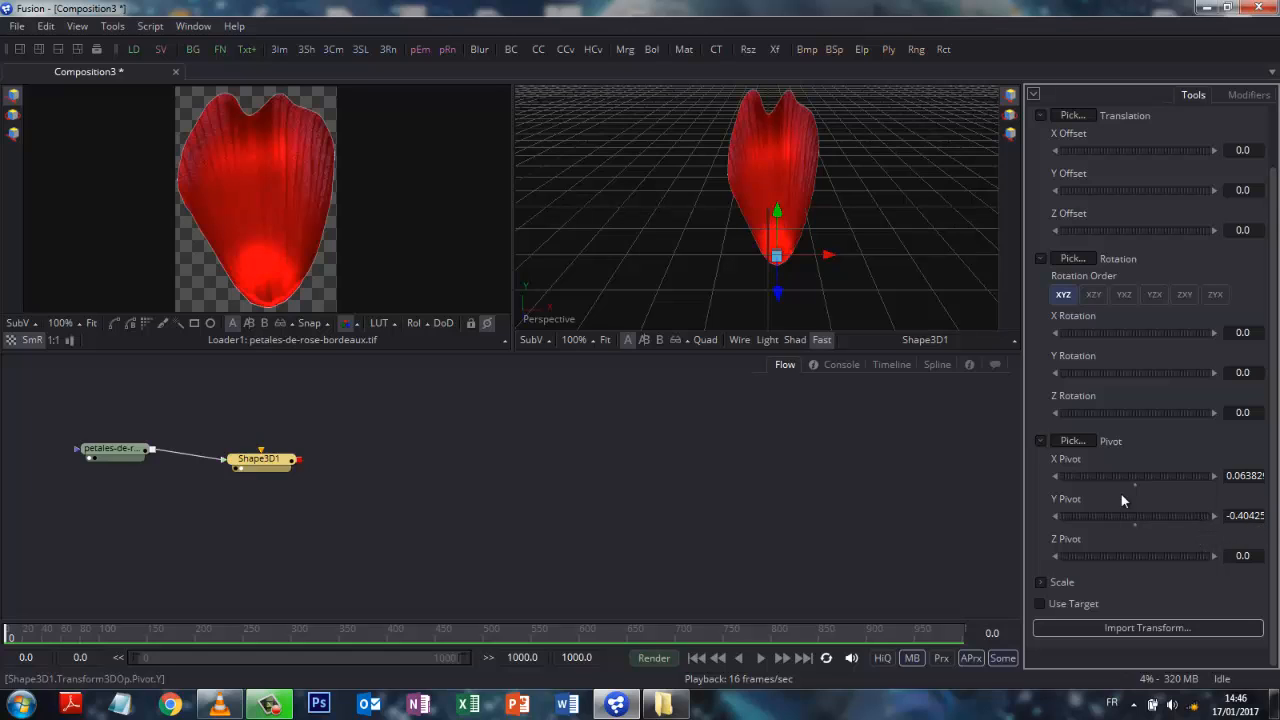
{"action": "left_click", "coordinate": [1040, 441]}
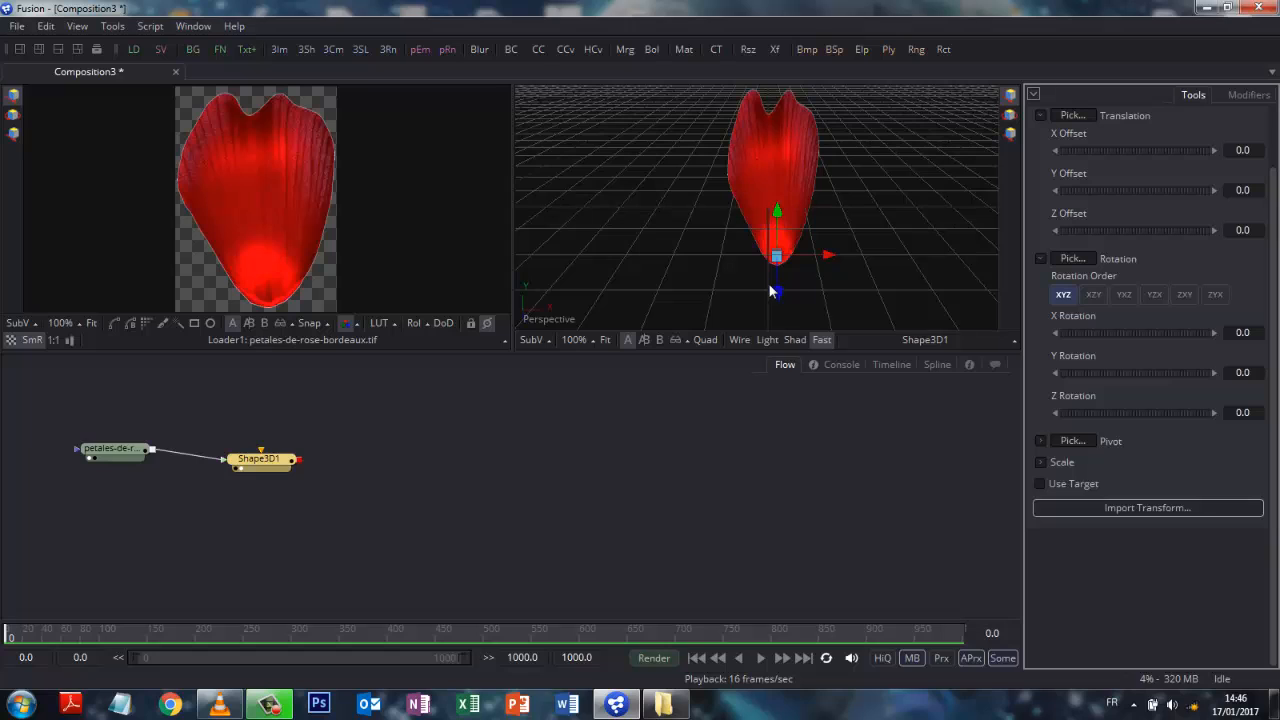
Add a Bender 3D node after the petal shape, space it away, and show the shape in the first viewer.
{"action": "left_click", "coordinate": [113, 31]}
{"action": "mouse_move", "coordinate": [120, 54]}
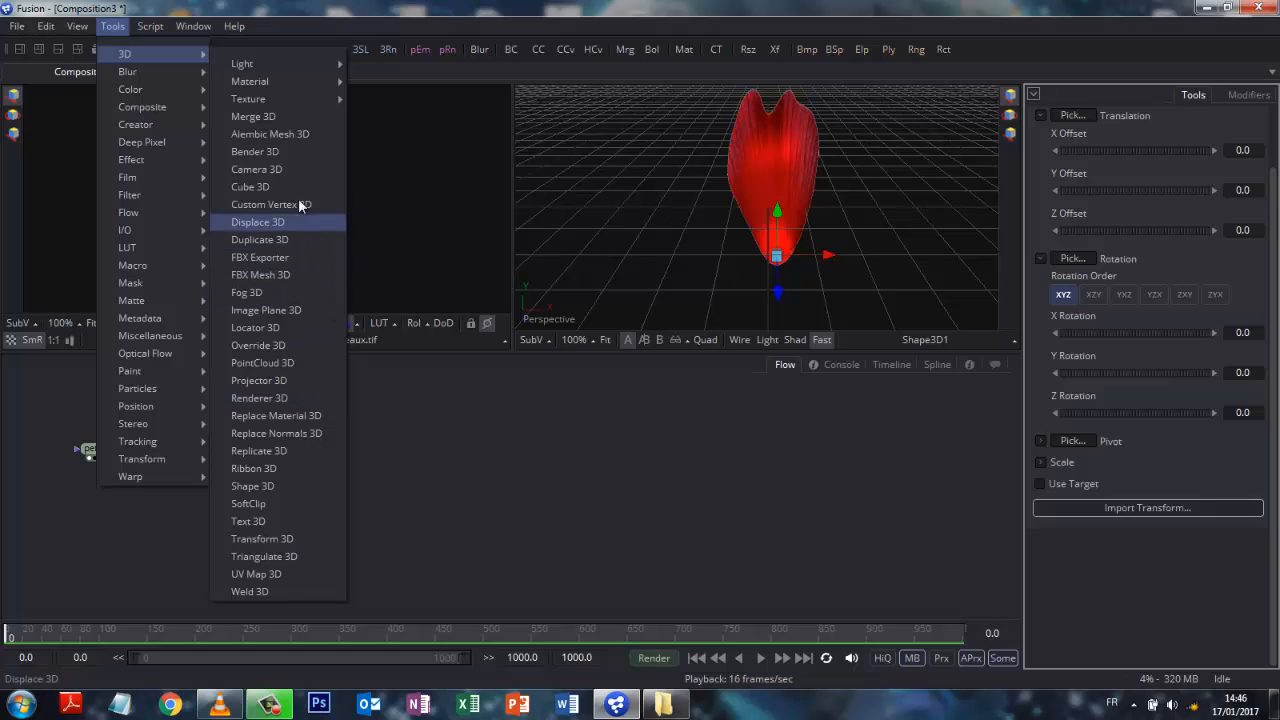
{"action": "left_click", "coordinate": [258, 152]}
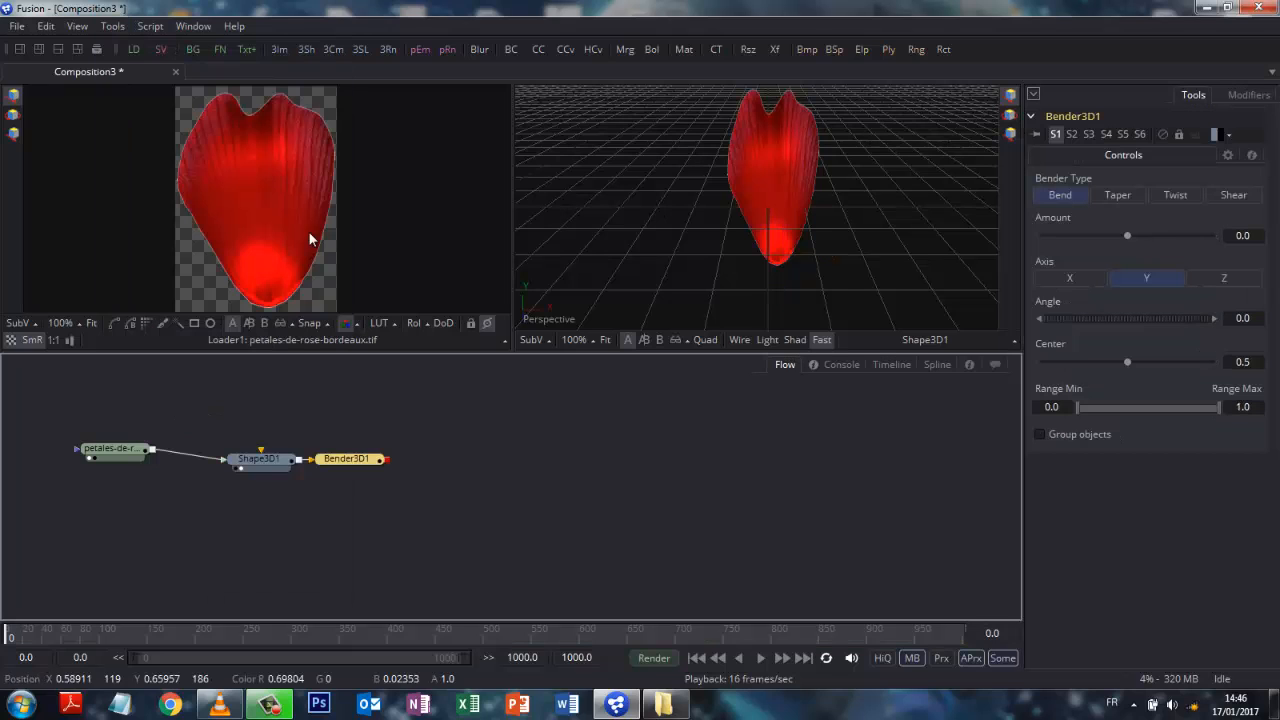
{"action": "left_click_drag", "start_coordinate": [348, 462], "coordinate": [410, 467]}
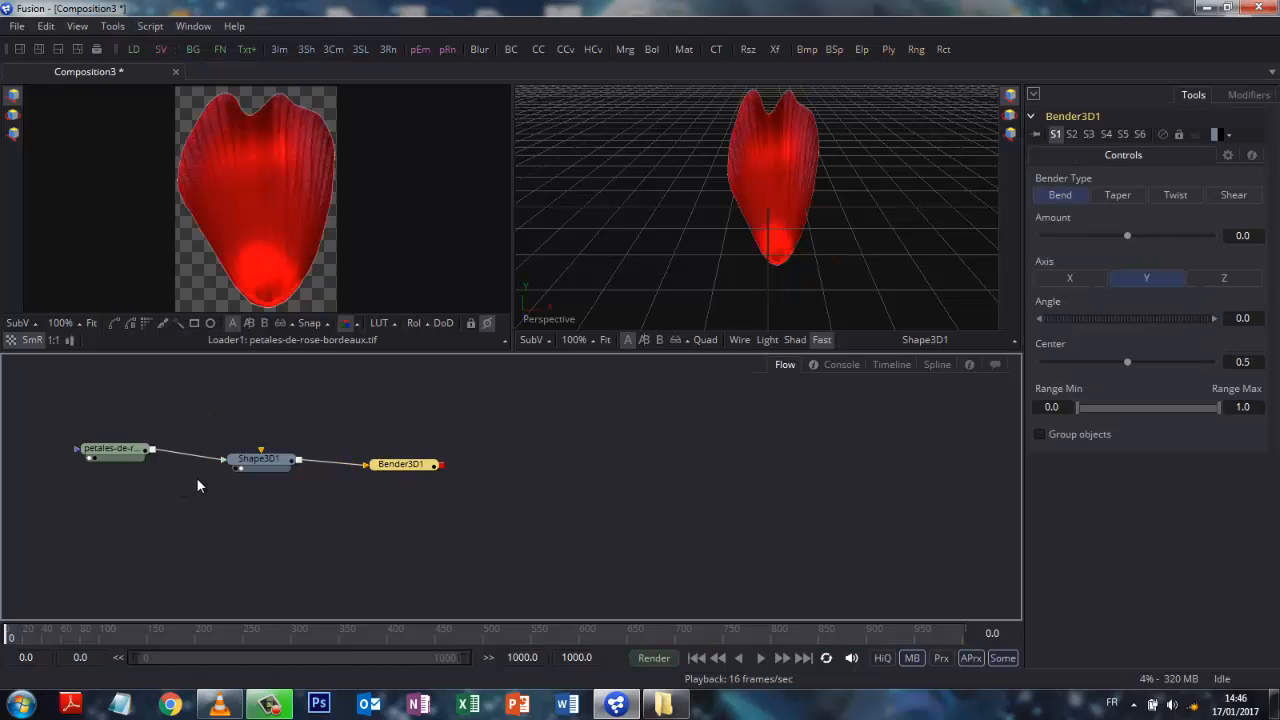
{"action": "left_click", "coordinate": [235, 469]}
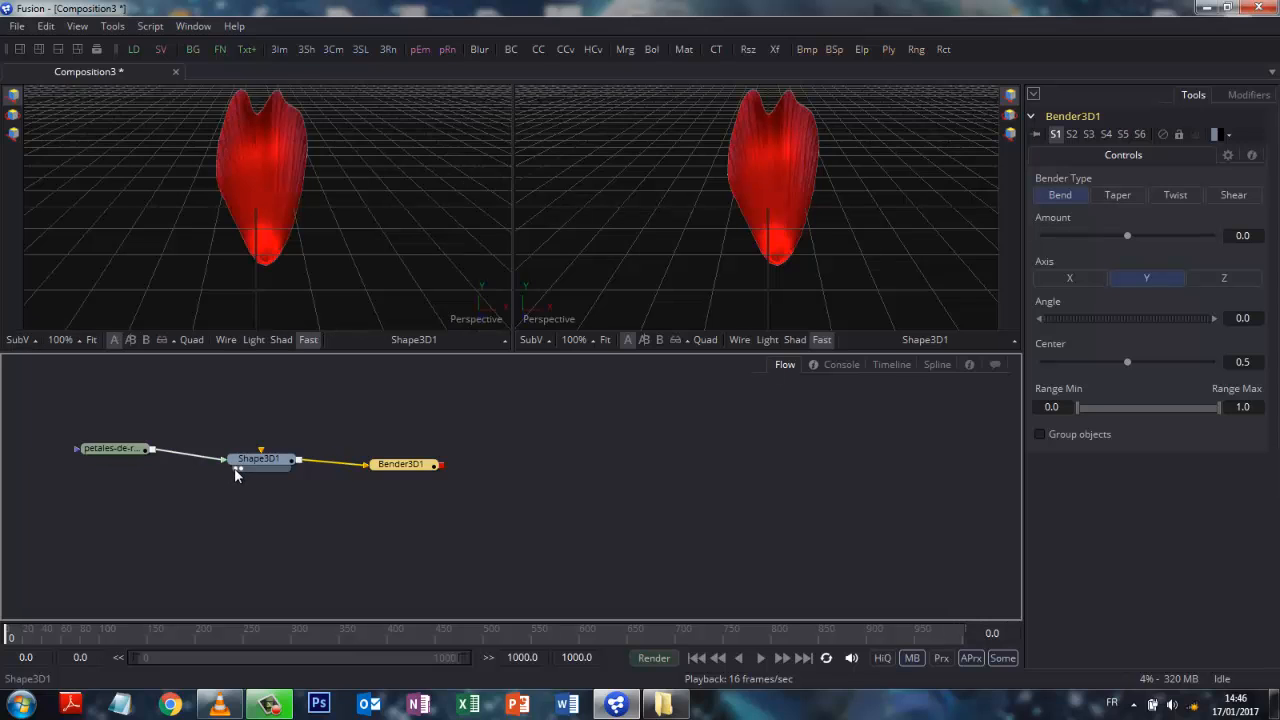
Show the bender in the second viewer and set its Center to about 0.014 and Amount to about 0.448.
{"action": "left_click", "coordinate": [384, 474]}
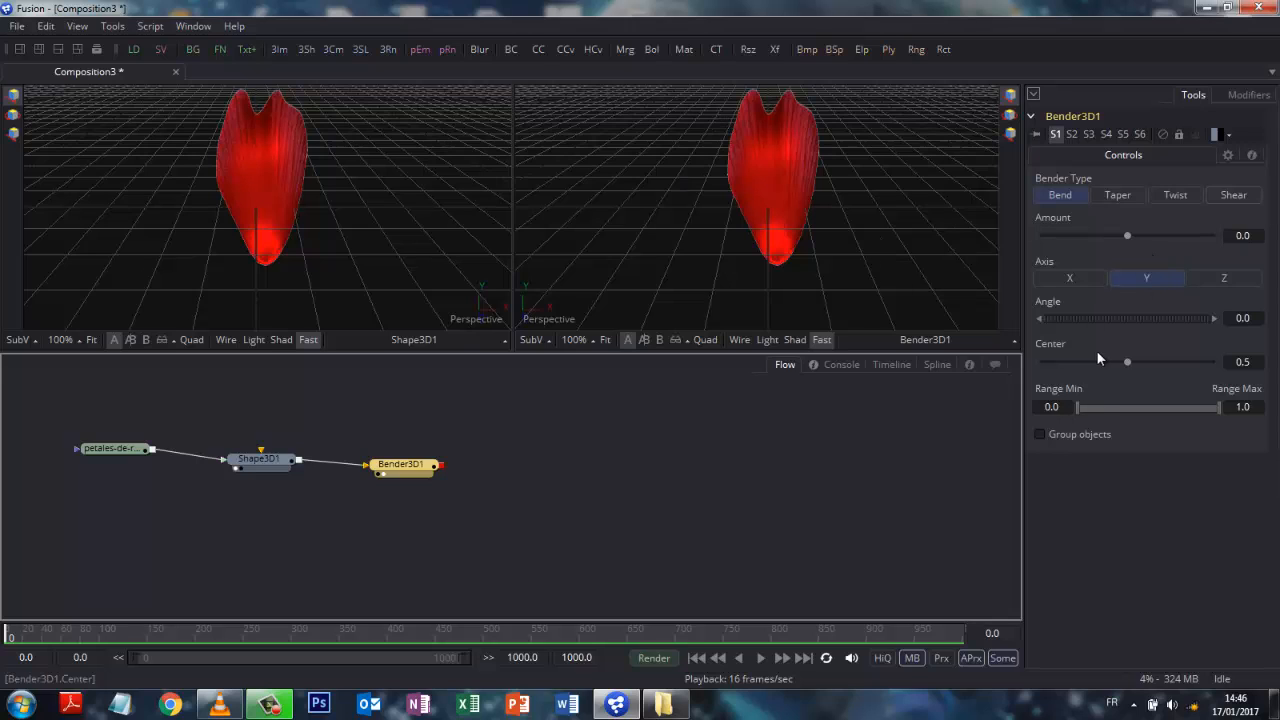
{"action": "left_click_drag", "start_coordinate": [1063, 366], "coordinate": [1043, 366]}
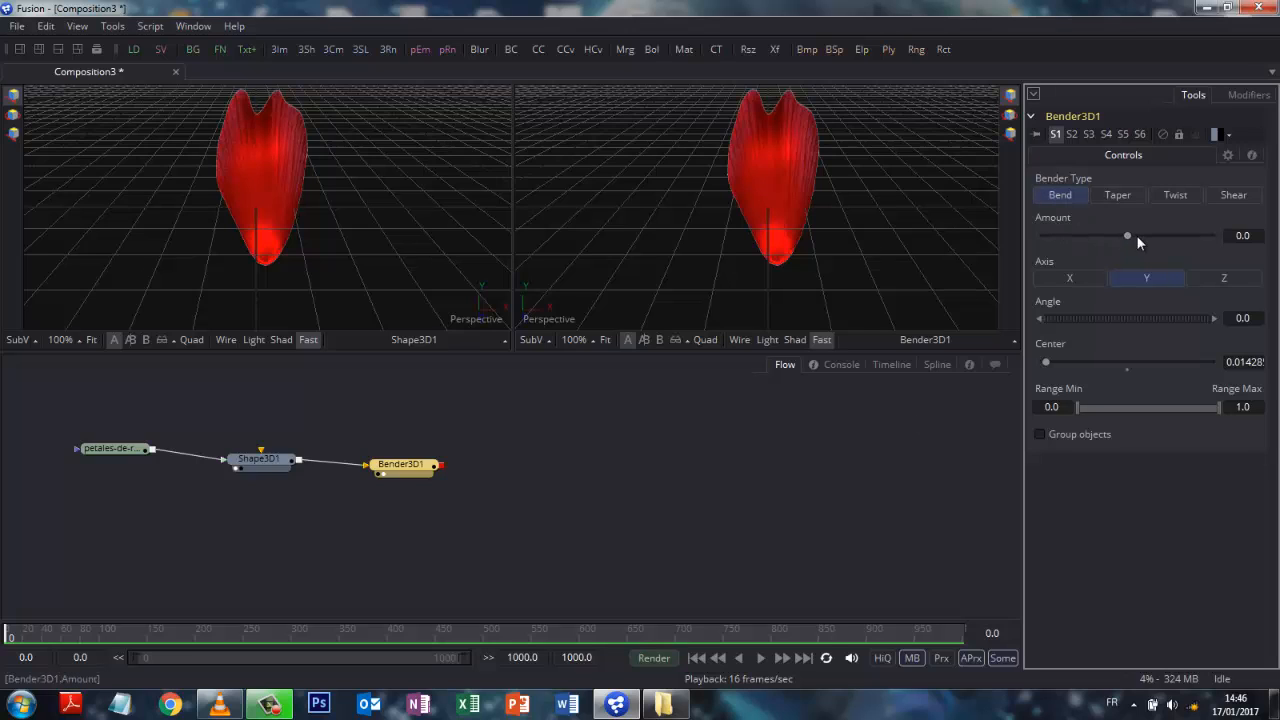
{"action": "left_click_drag", "start_coordinate": [1127, 234], "coordinate": [1165, 236]}
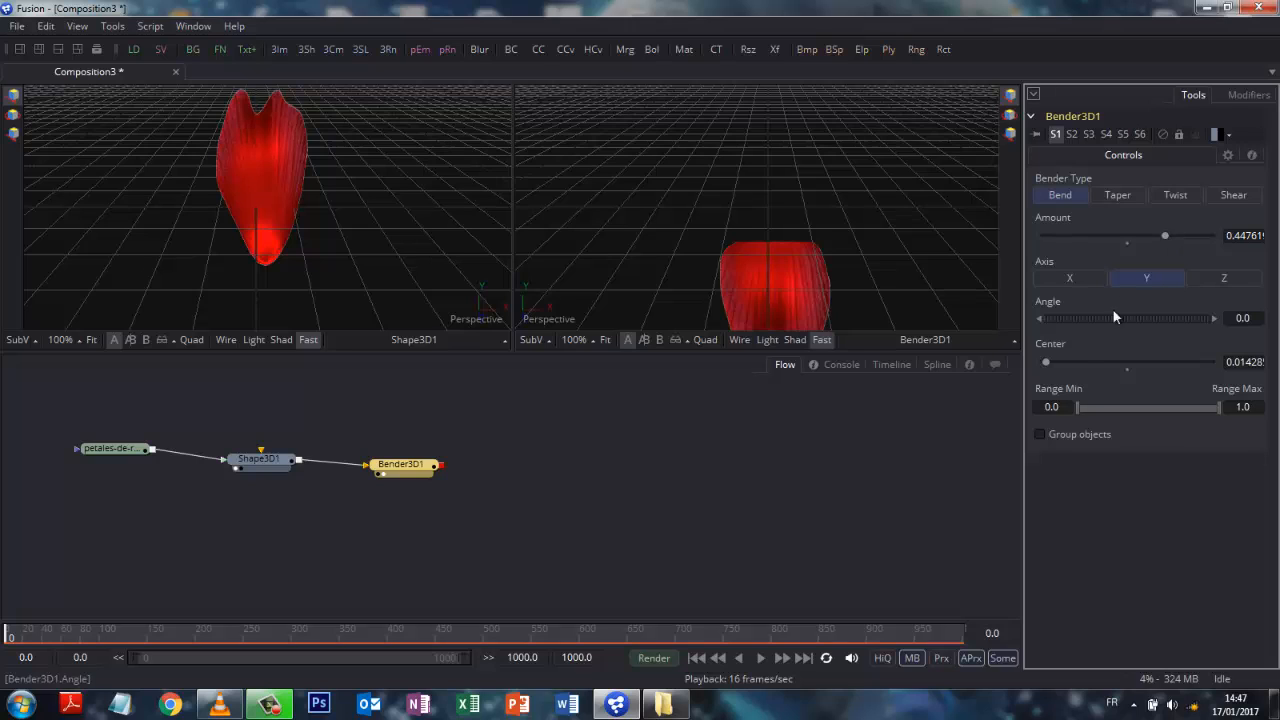
Set both the render end time and the global end time to frame 150.
{"action": "left_click_drag", "start_coordinate": [4, 634], "coordinate": [35, 620]}
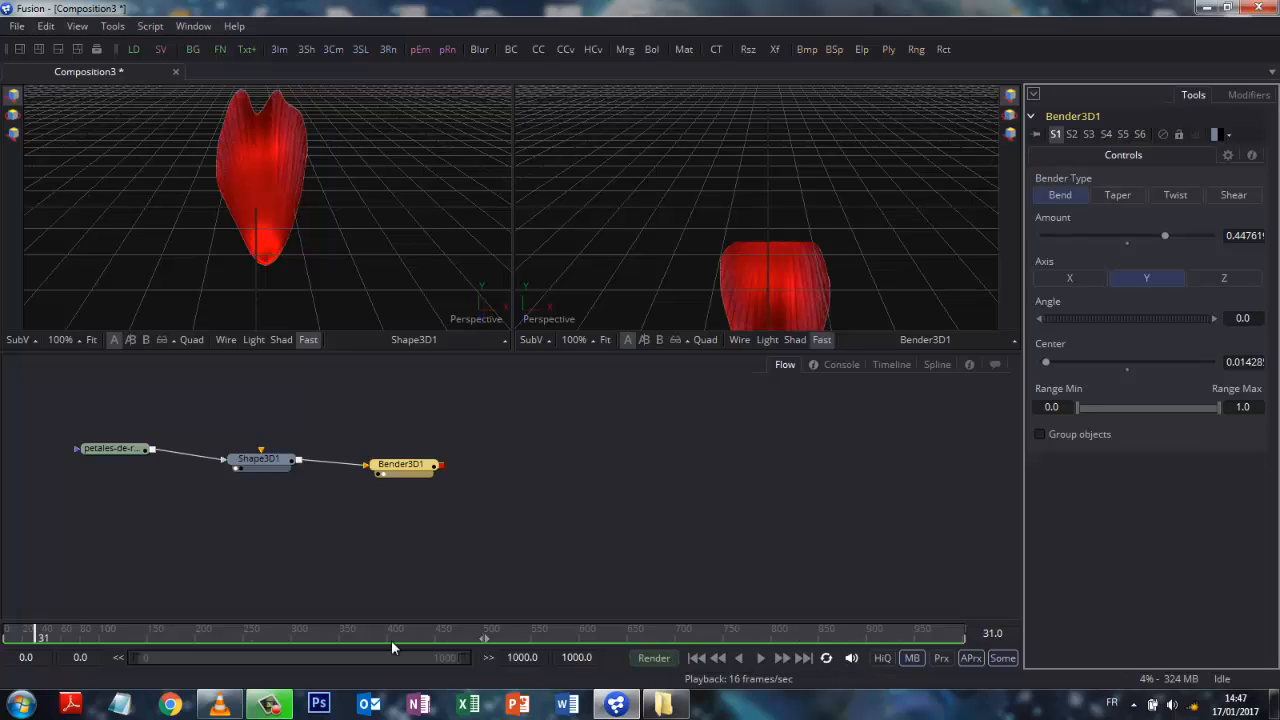
{"action": "left_click_drag", "start_coordinate": [541, 659], "coordinate": [475, 661]}
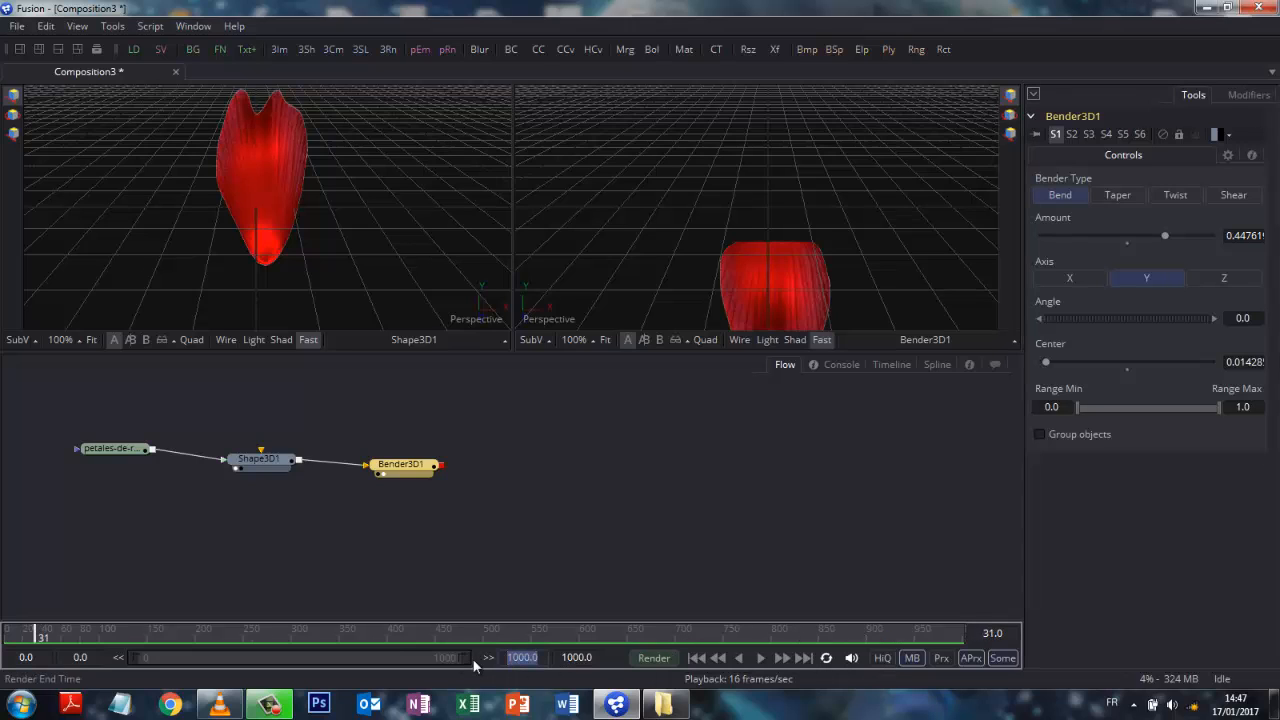
{"action": "type", "text": "150"}
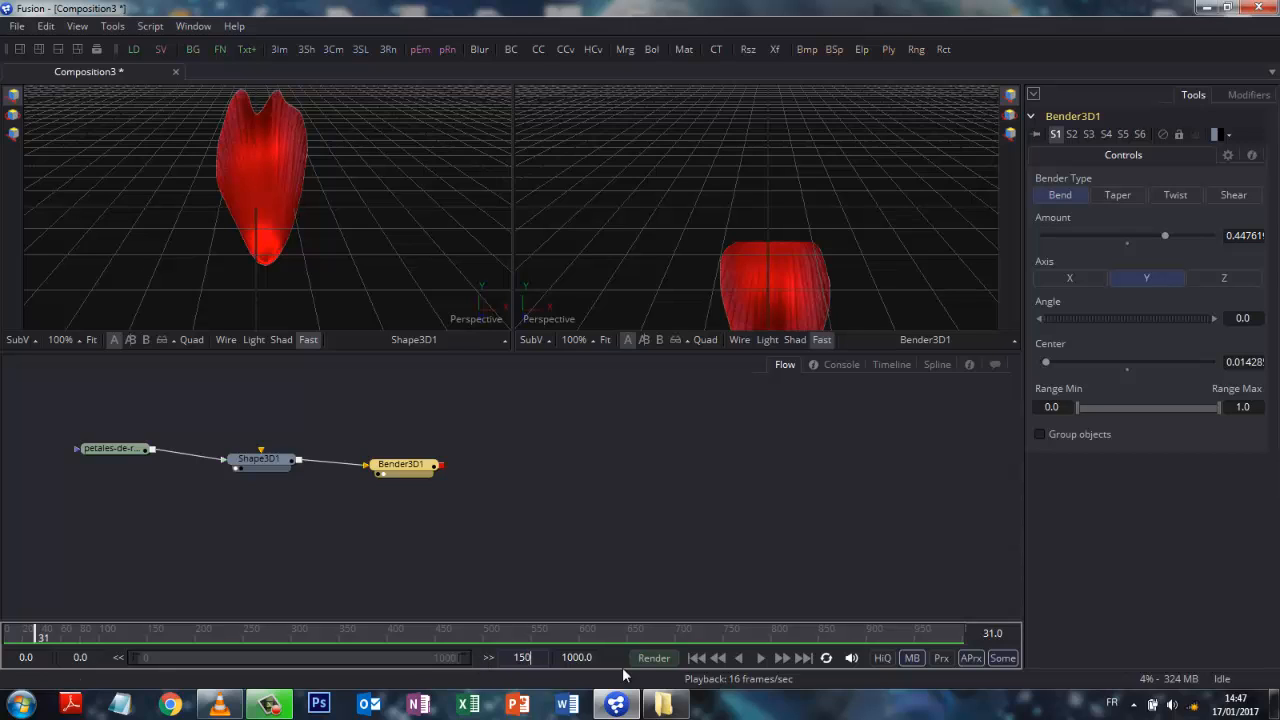
{"action": "key", "text": "Tab"}
{"action": "type", "text": "150"}
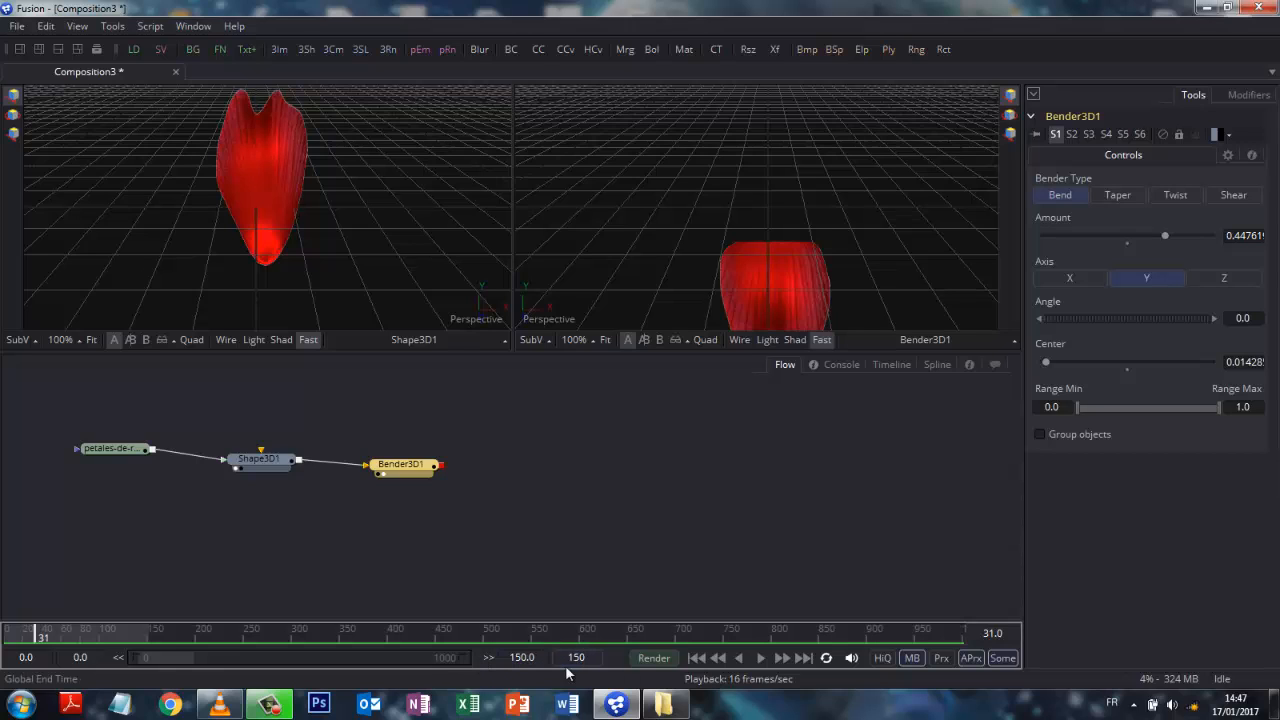
{"action": "key", "text": "Return"}
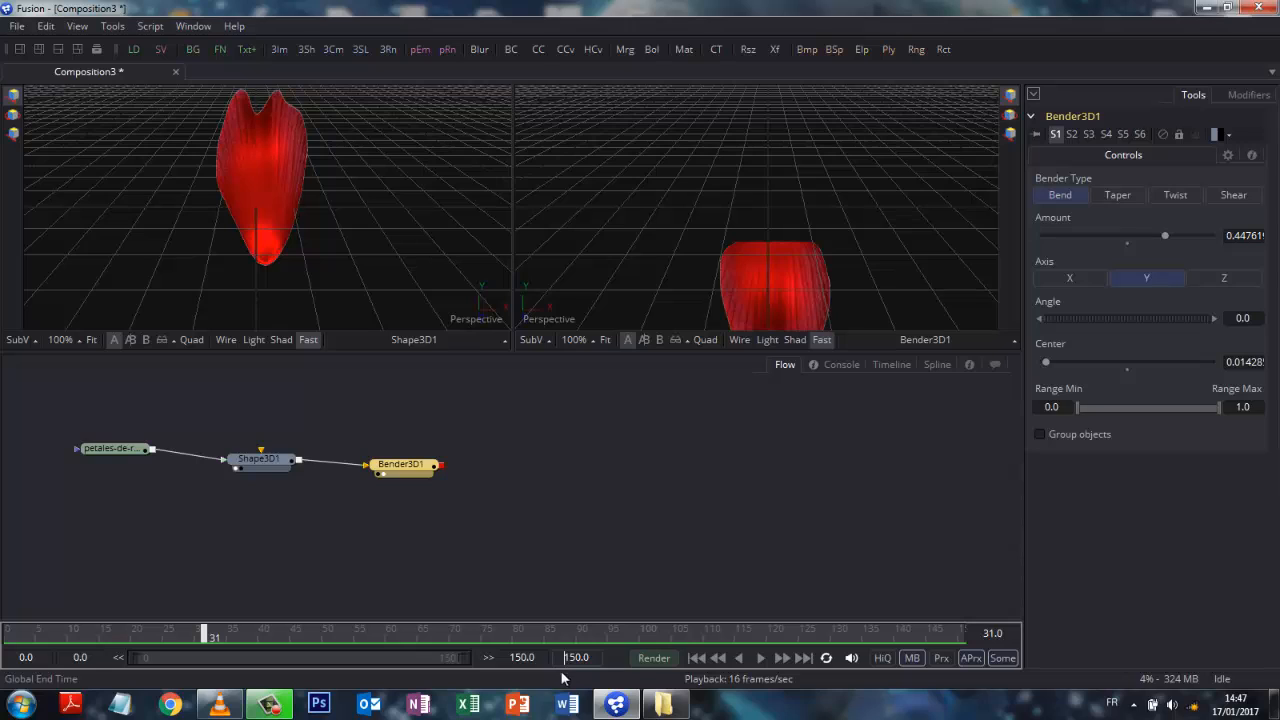
Animate the bender's Amount, keyframing about 0.448 at frame 150 and the default 0.0 at frame 0.
{"action": "left_click_drag", "start_coordinate": [203, 638], "coordinate": [962, 638]}
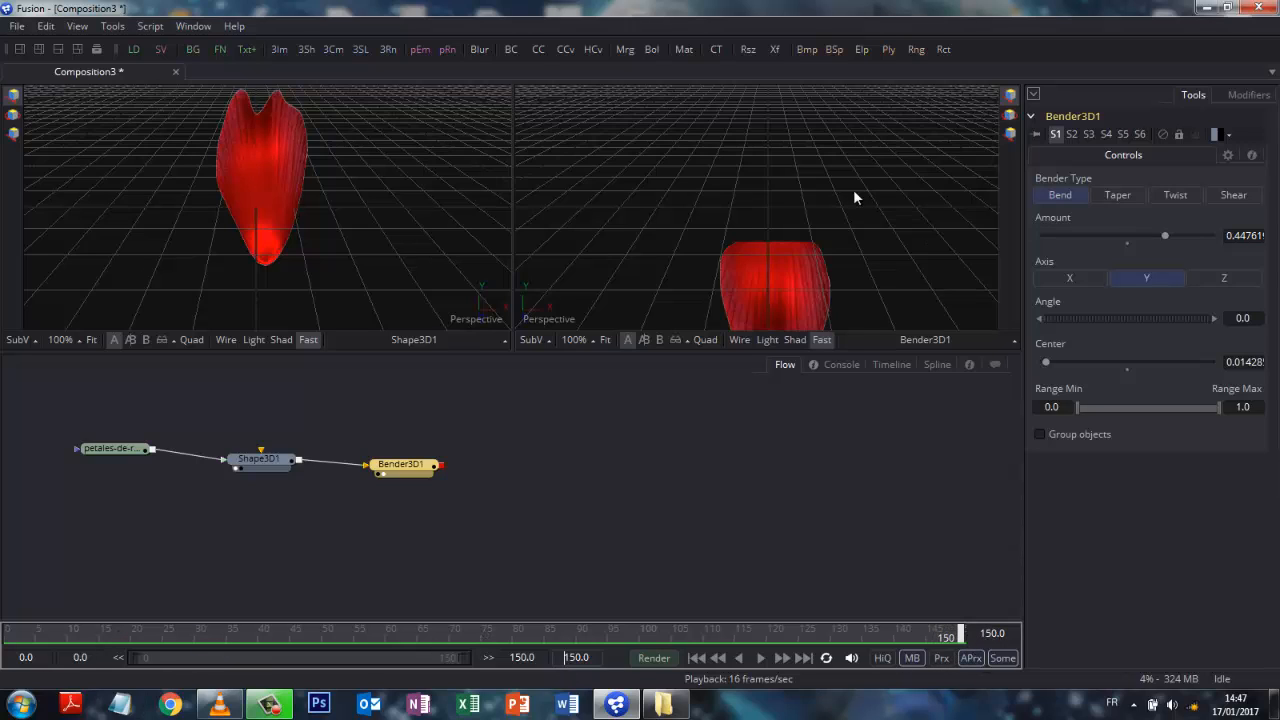
{"action": "right_click", "coordinate": [1051, 220]}
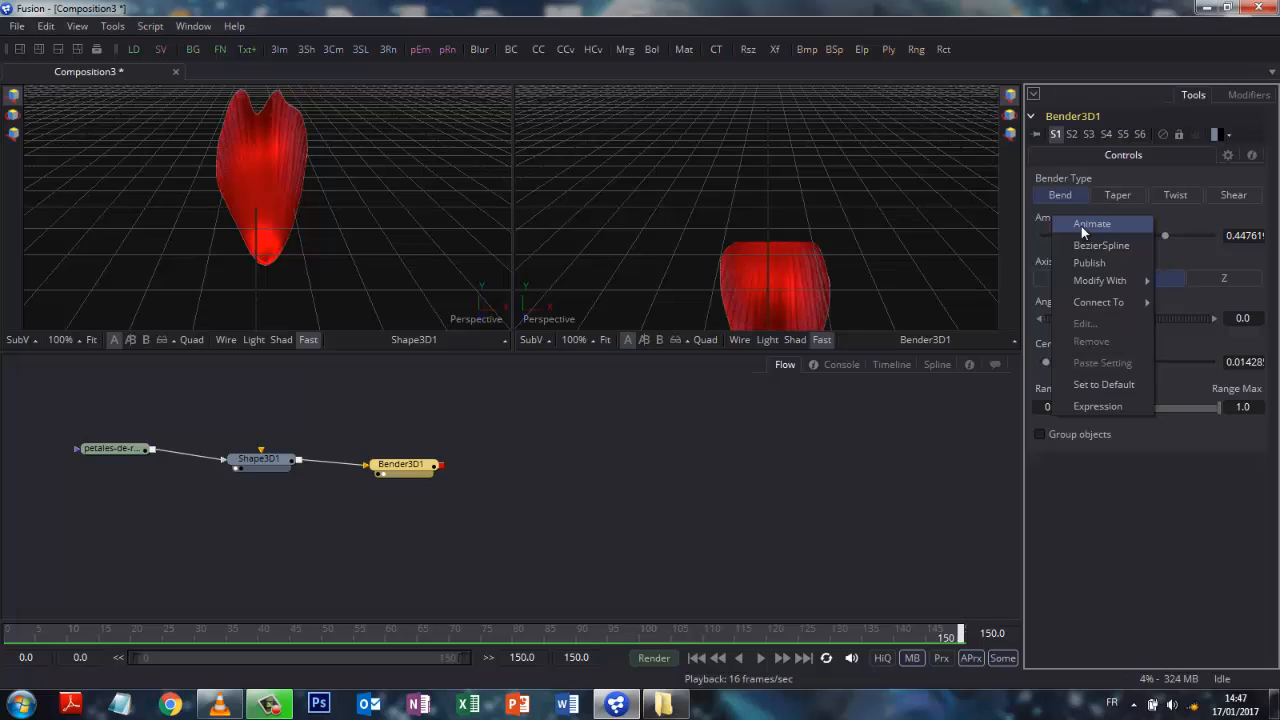
{"action": "left_click", "coordinate": [1081, 226]}
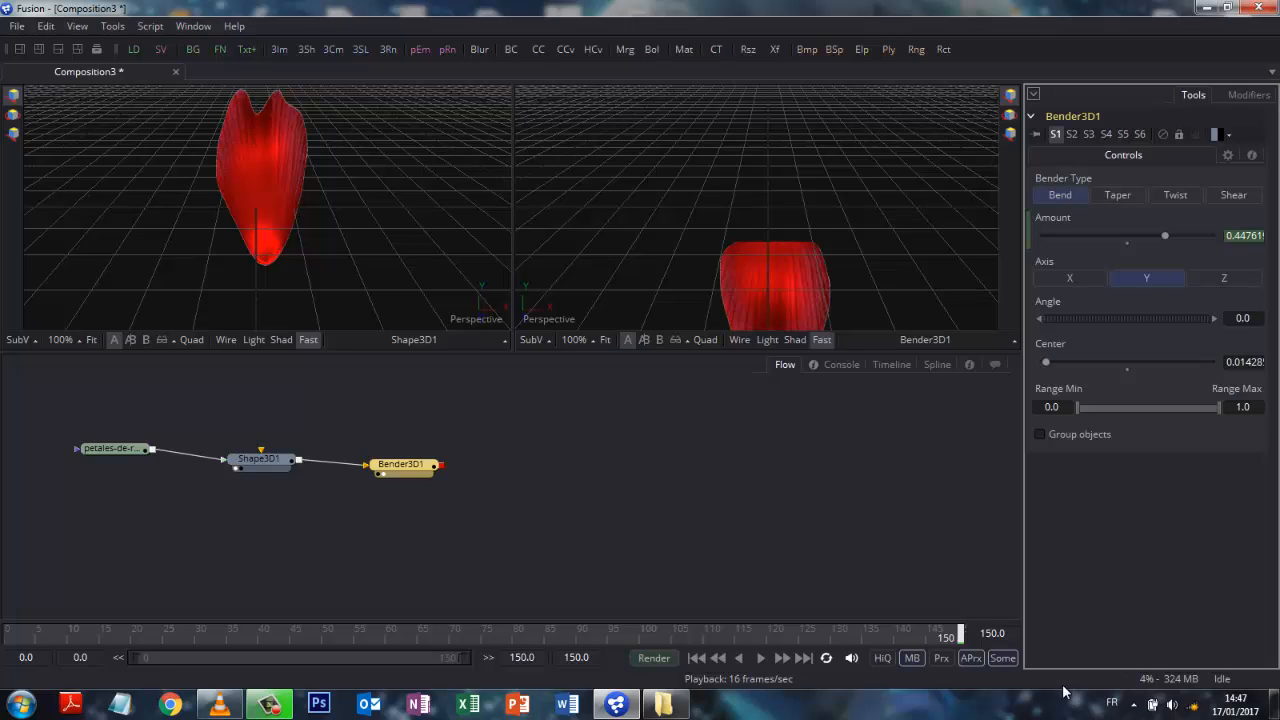
{"action": "left_click_drag", "start_coordinate": [960, 634], "coordinate": [8, 636]}
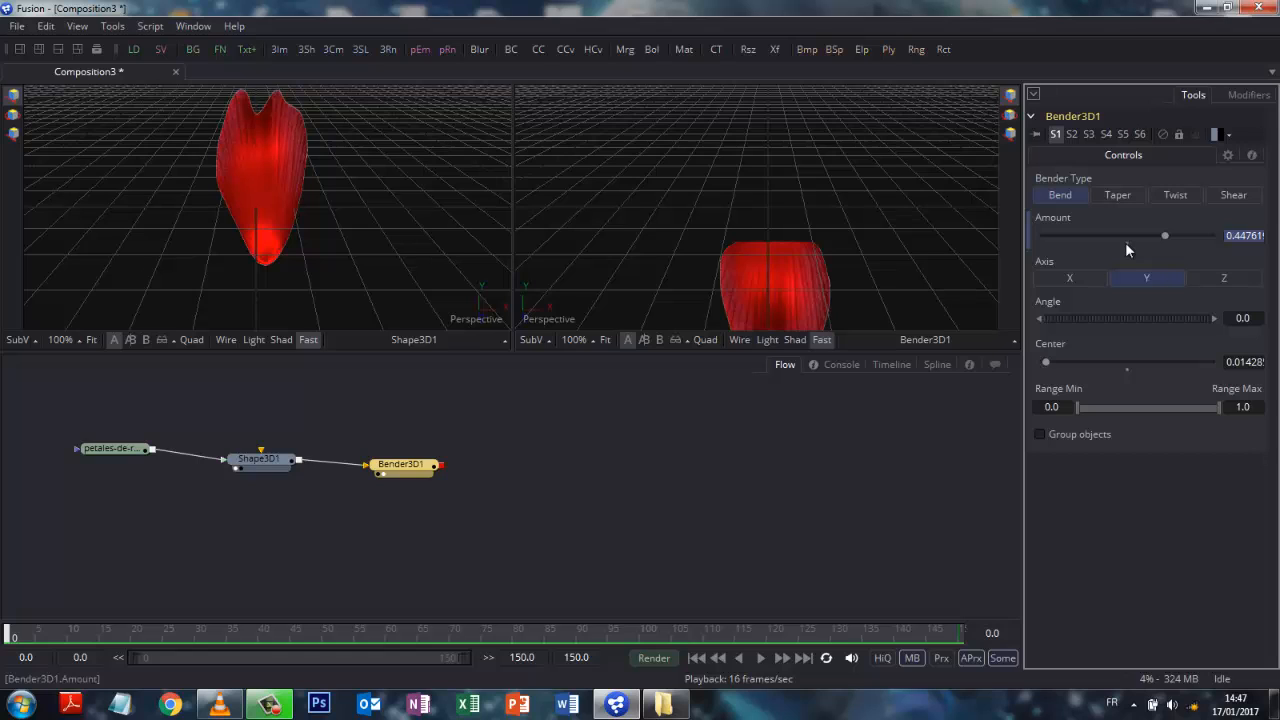
{"action": "double_click", "coordinate": [1125, 242]}
Play back the petal bending animation, stop it, and return to frame 0.
{"action": "key", "text": "space"}
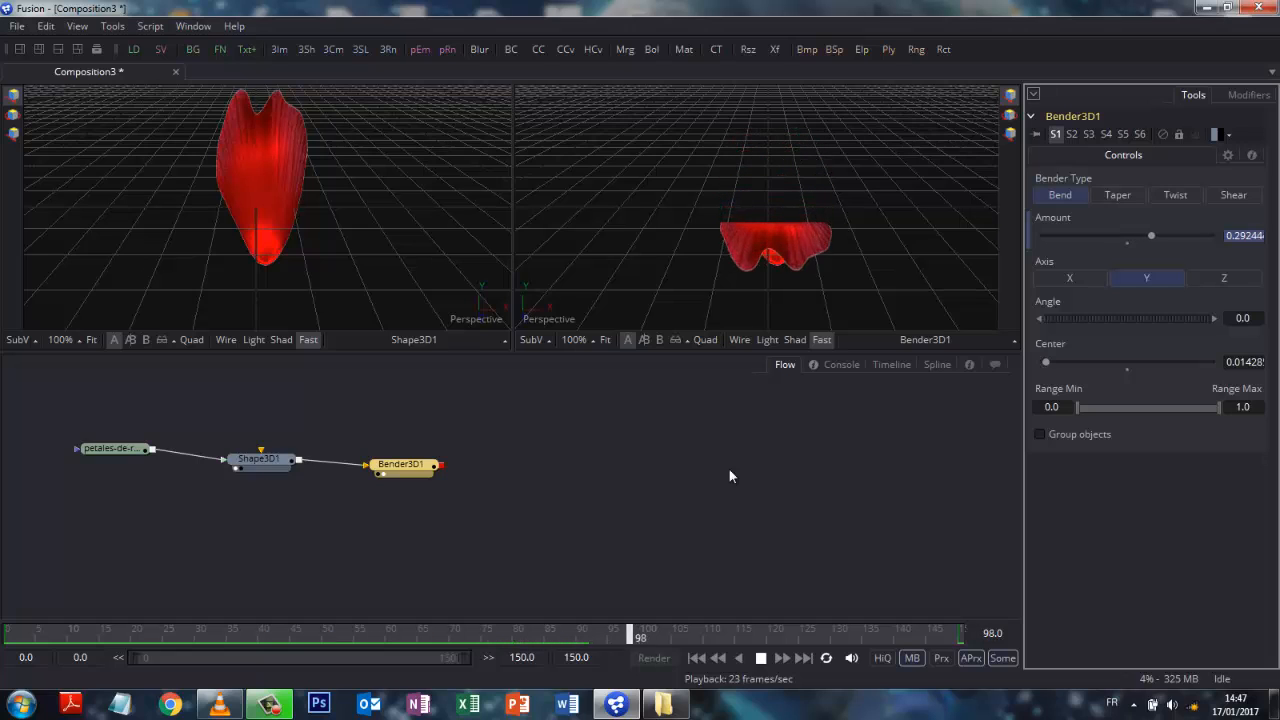
{"action": "left_click", "coordinate": [878, 564]}
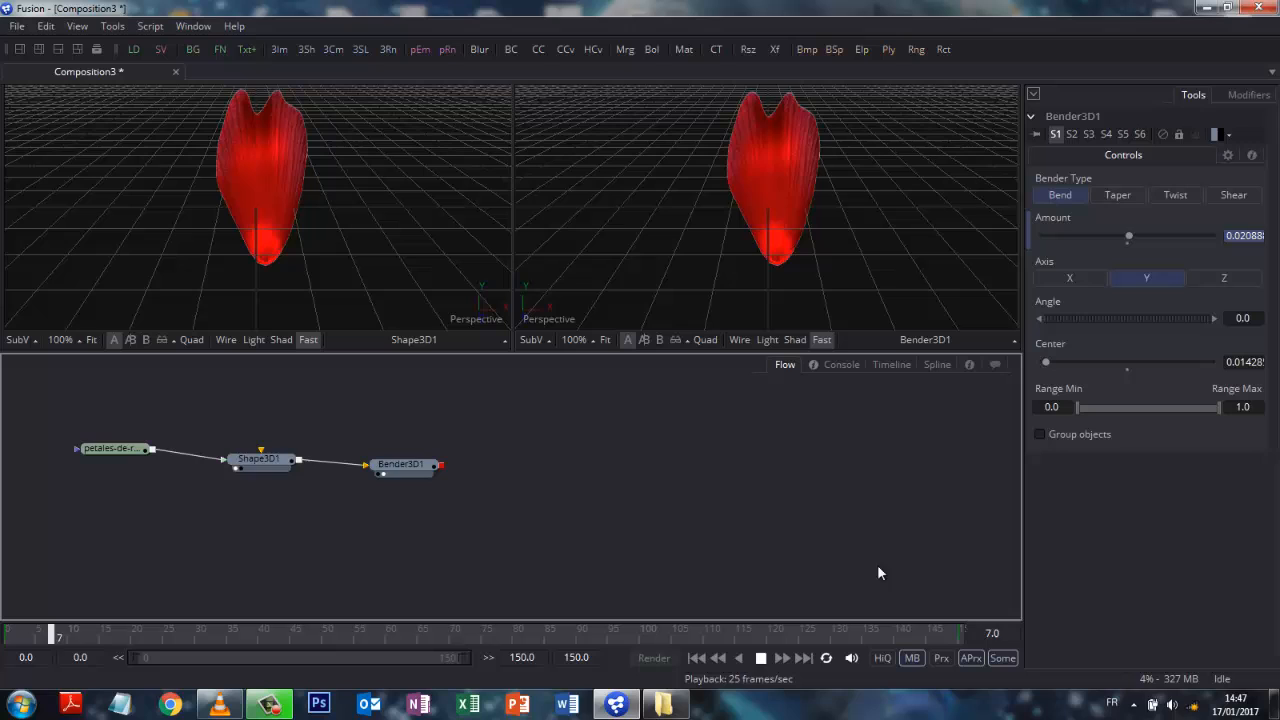
{"action": "left_click", "coordinate": [760, 658]}
{"action": "left_click_drag", "start_coordinate": [372, 636], "coordinate": [6, 633]}
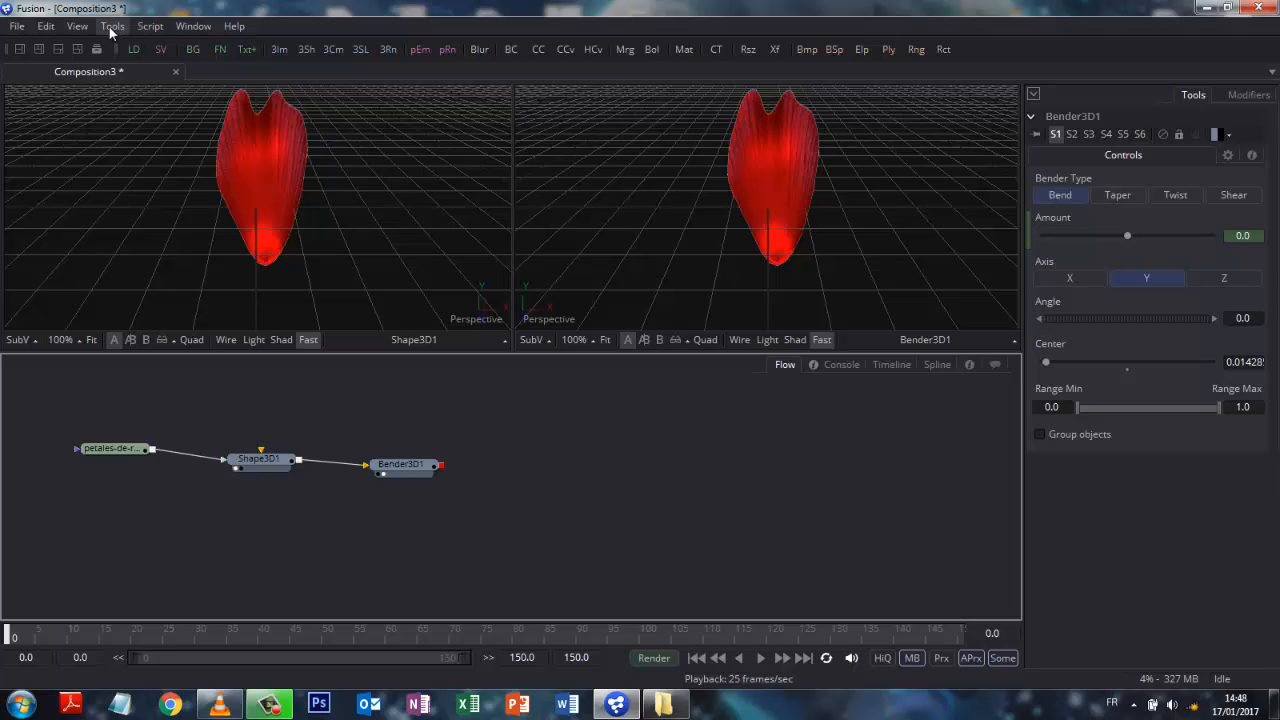
Add a Duplicate 3D node after the bender and space it away in the flow.
{"action": "left_click", "coordinate": [410, 465]}
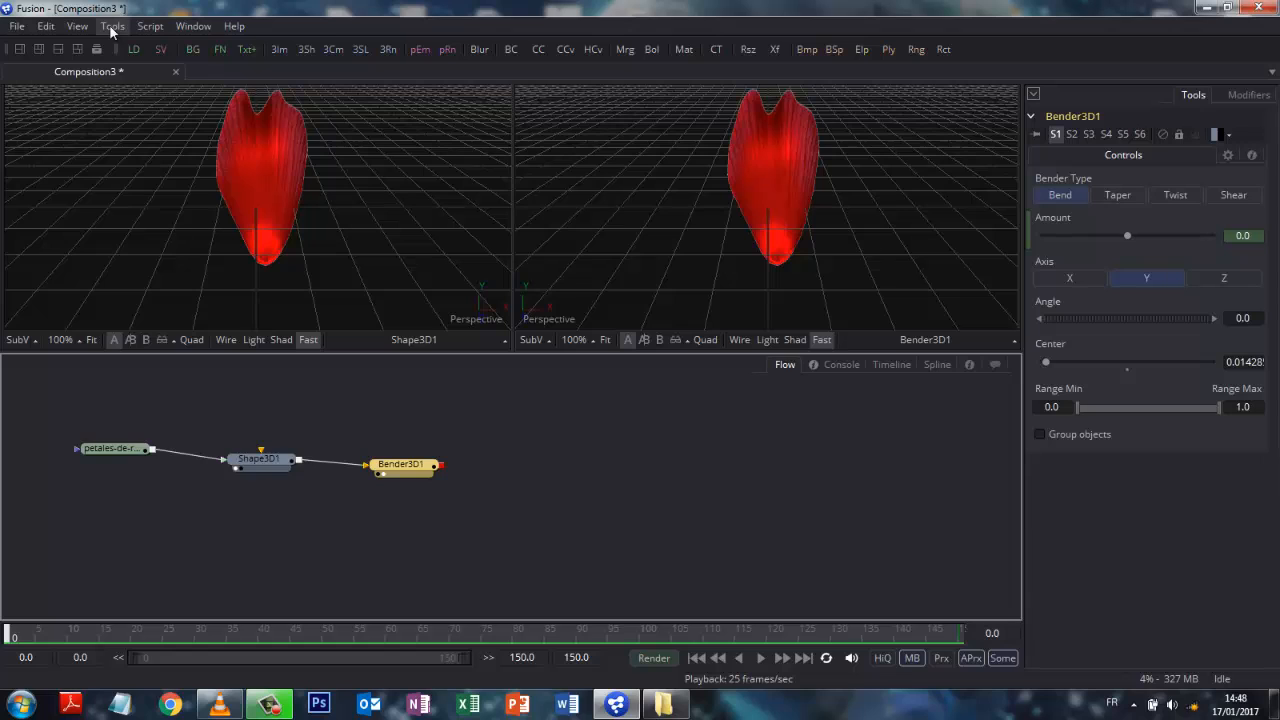
{"action": "left_click", "coordinate": [112, 28]}
{"action": "mouse_move", "coordinate": [129, 53]}
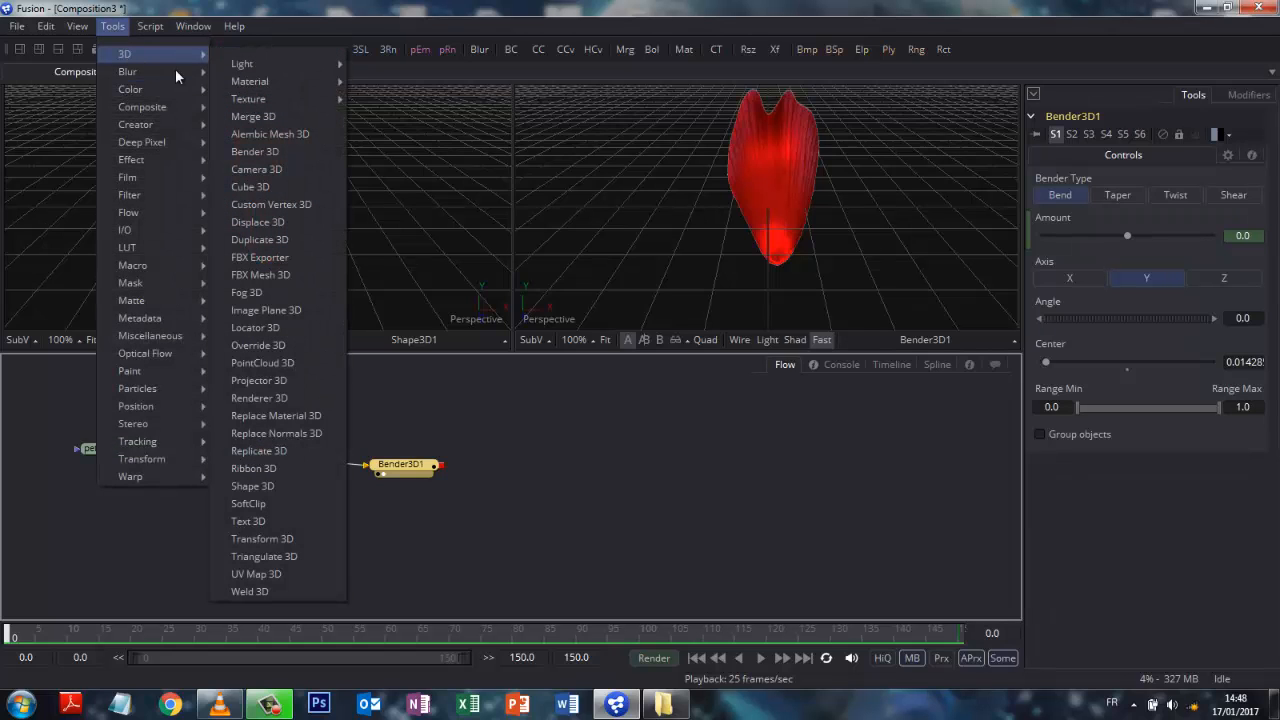
{"action": "left_click", "coordinate": [253, 239]}
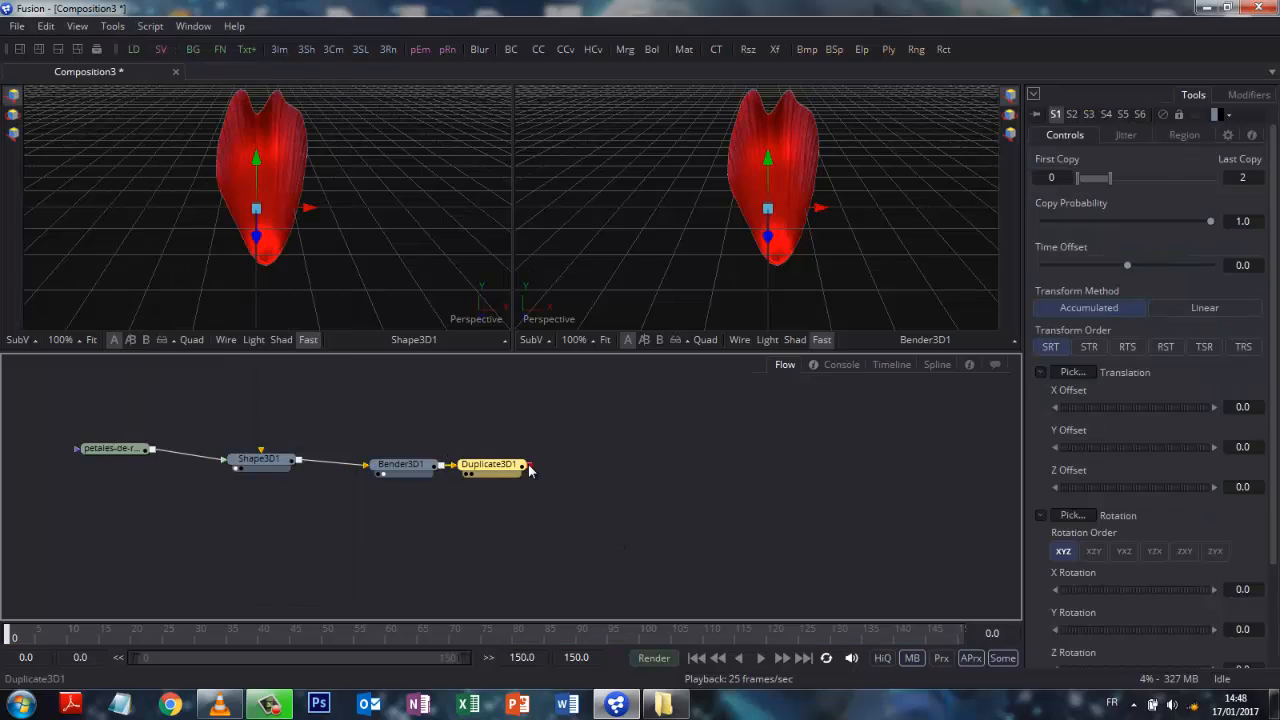
{"action": "left_click_drag", "start_coordinate": [502, 471], "coordinate": [577, 474]}
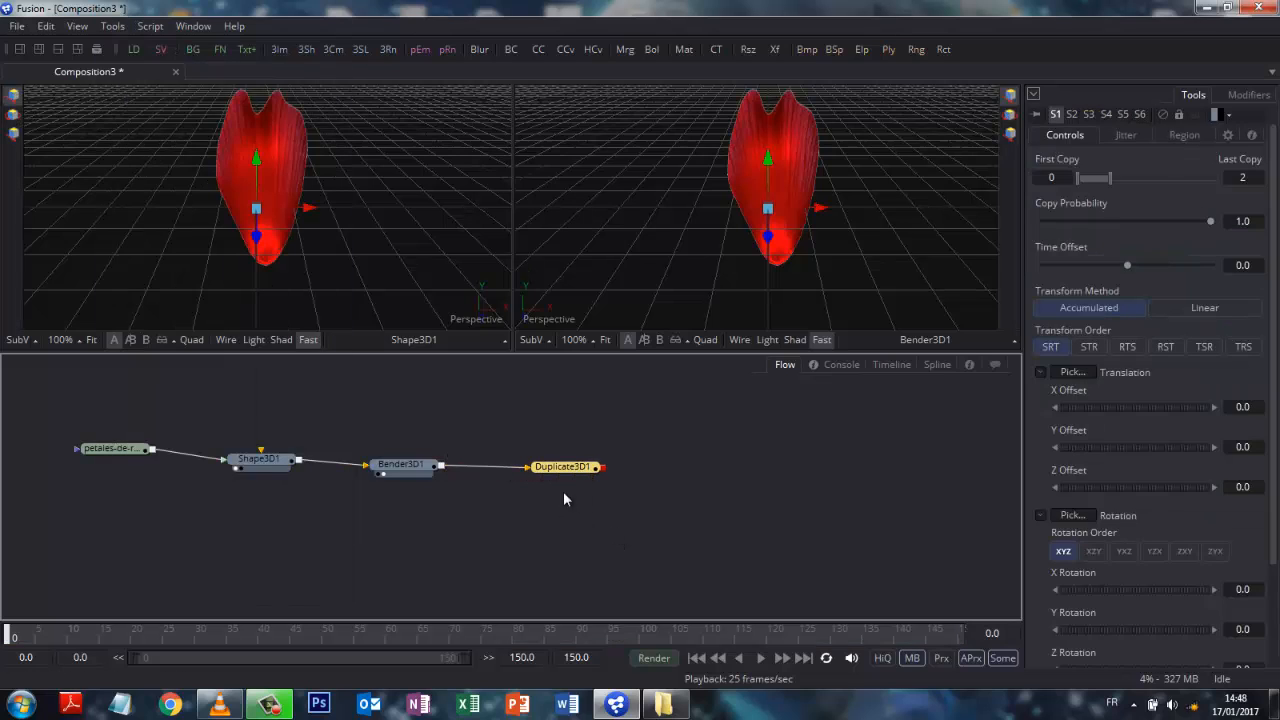
Set the duplicate's Last Copy to 5 and Y Rotation to 60, and show it in the second viewer.
{"action": "left_click", "coordinate": [1250, 177]}
{"action": "type", "text": "5"}
{"action": "key", "text": "Return"}
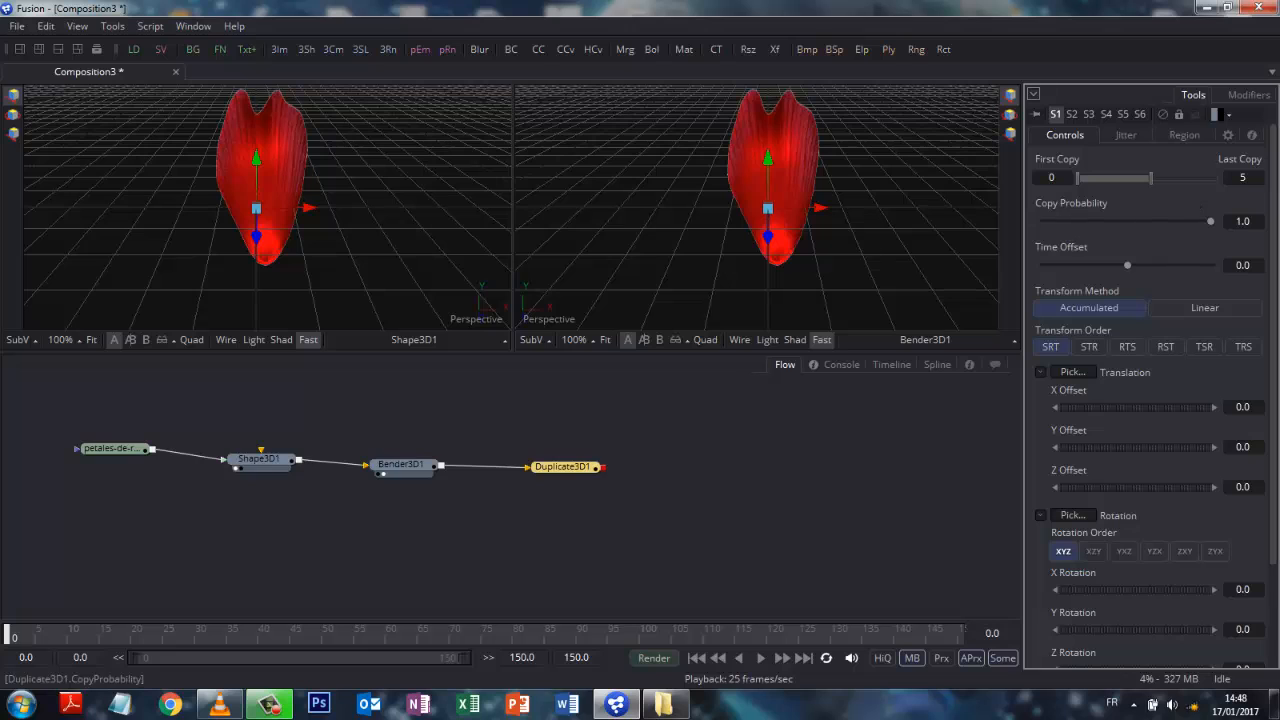
{"action": "scroll", "coordinate": [1273, 578], "scroll_direction": "down", "scroll_amount": 1}
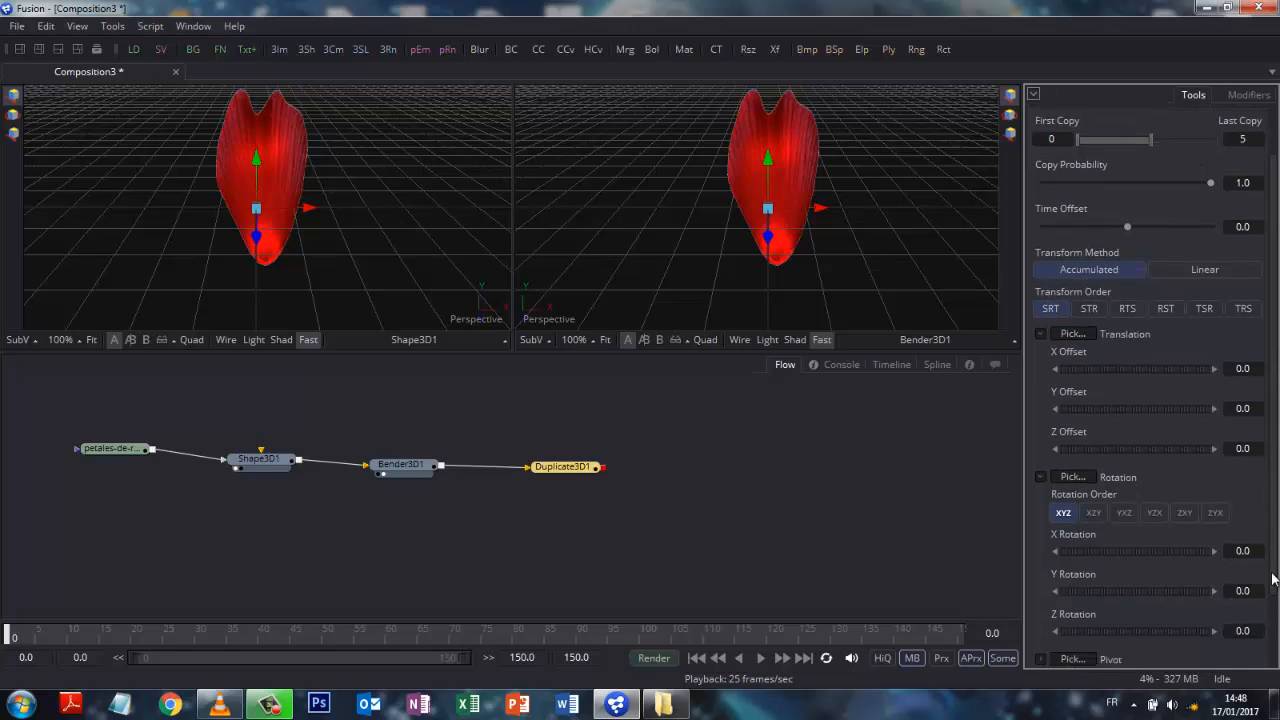
{"action": "scroll", "coordinate": [1273, 578], "scroll_direction": "down", "scroll_amount": 1}
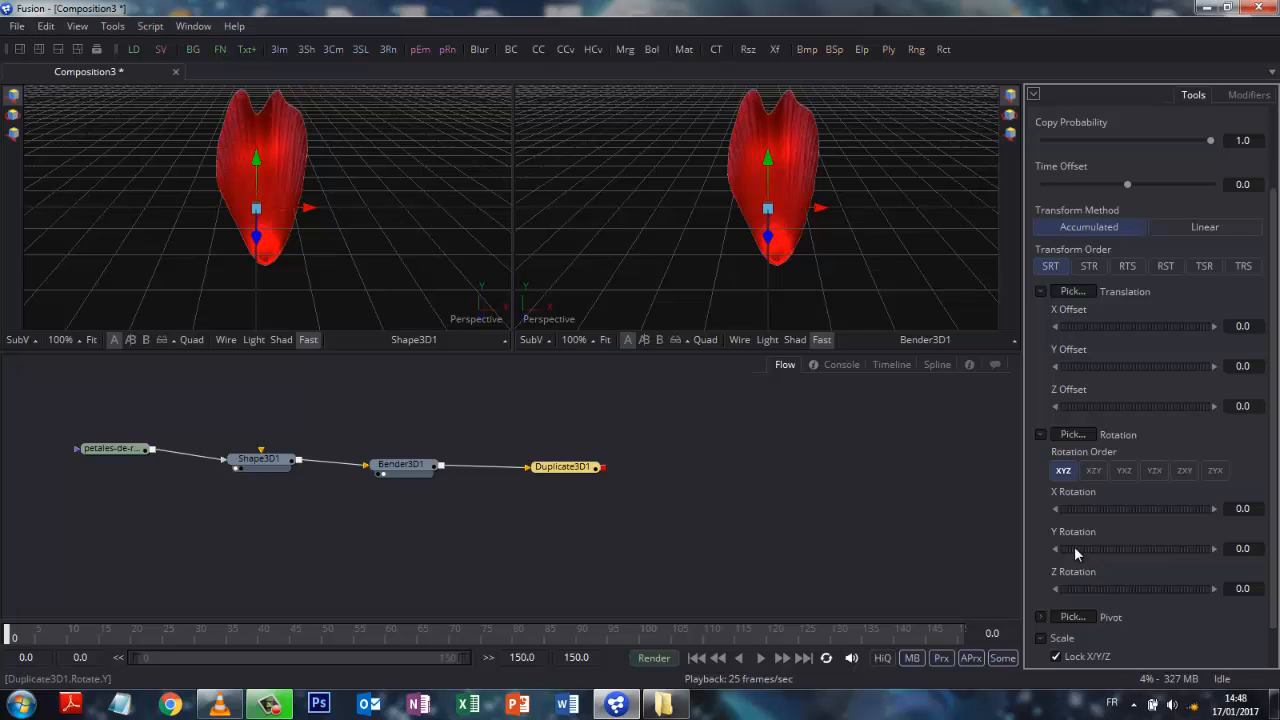
{"action": "left_click_drag", "start_coordinate": [1074, 546], "coordinate": [1066, 547]}
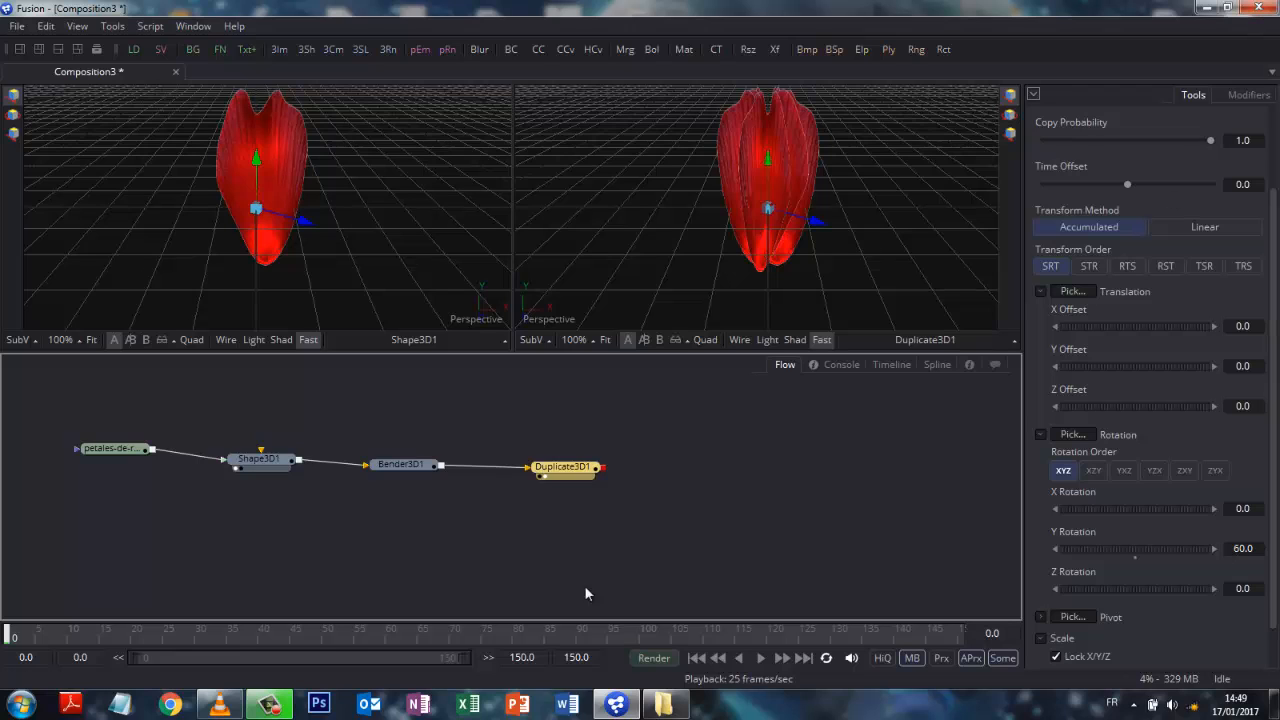
Go to frame 136 with the petals open and slightly tilt the duplicated copies around the Z axis.
{"action": "left_click_drag", "start_coordinate": [5, 632], "coordinate": [873, 681]}
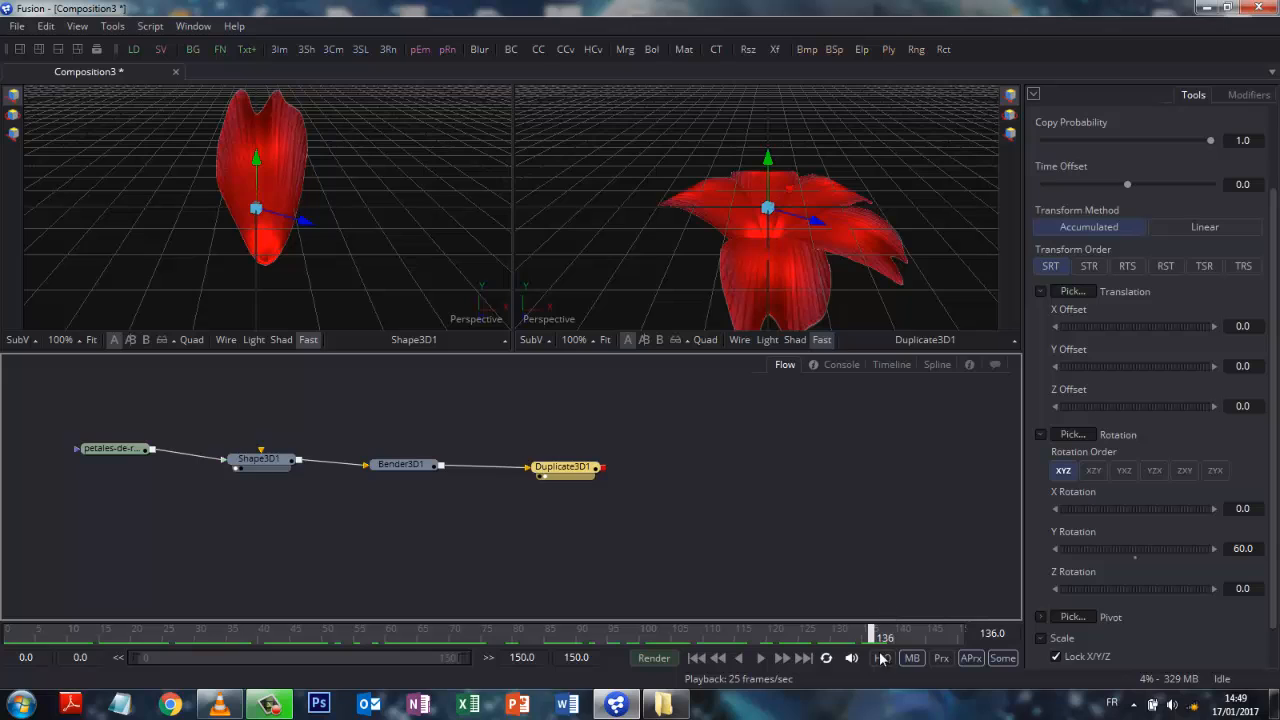
{"action": "left_click_drag", "start_coordinate": [1104, 586], "coordinate": [1104, 588]}
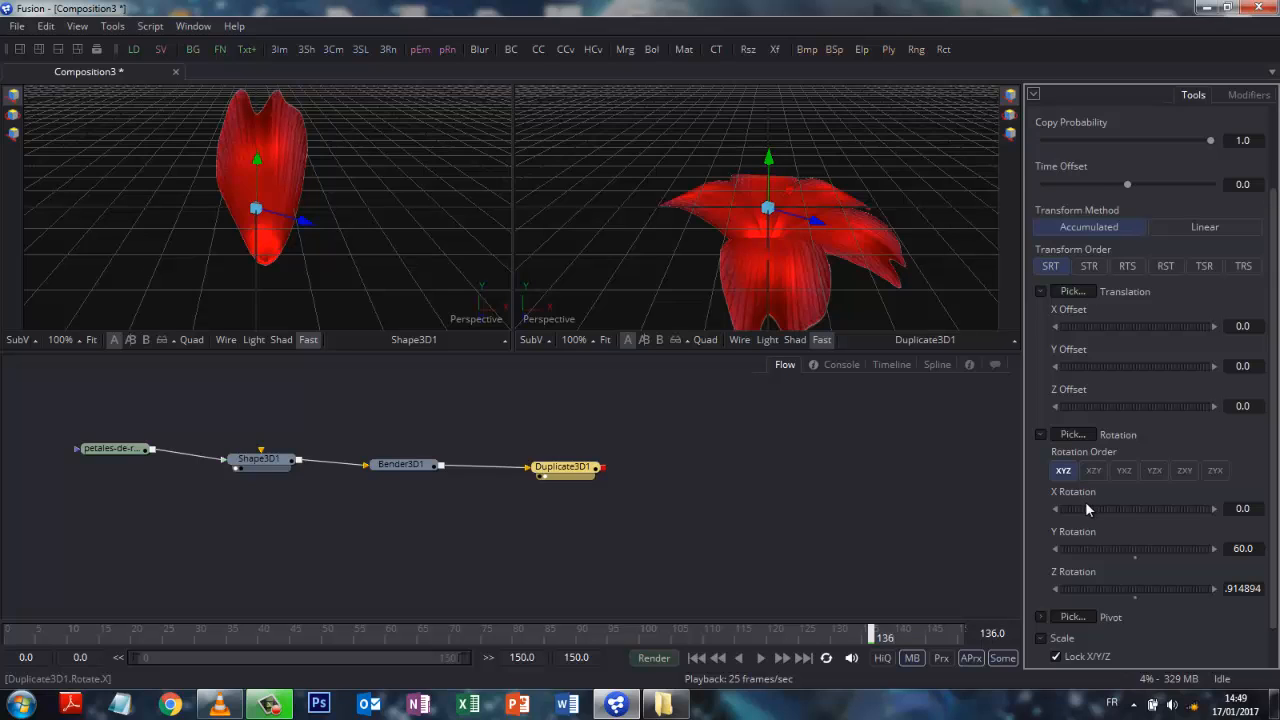
{"action": "mouse_move", "coordinate": [1097, 507]}
{"action": "left_mouse_down"}
{"action": "mouse_move", "coordinate": [1086, 508]}
{"action": "mouse_move", "coordinate": [1104, 512]}
{"action": "left_mouse_up"}
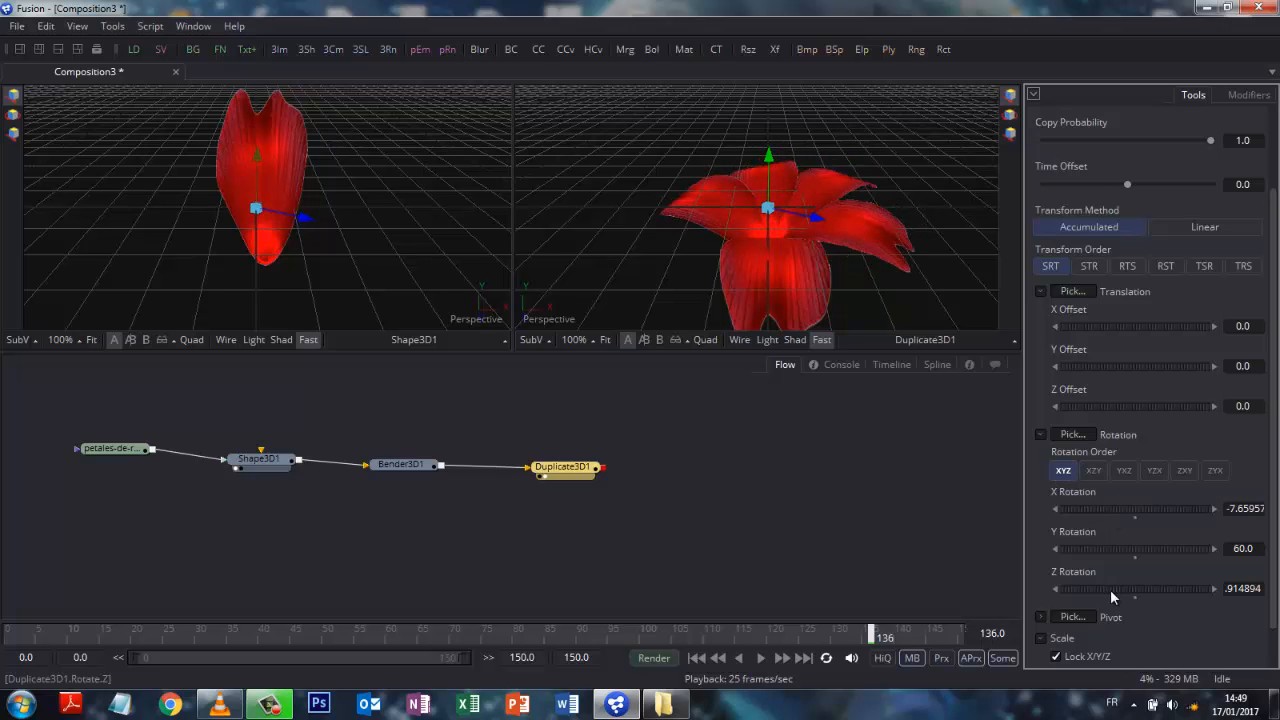
{"action": "left_click", "coordinate": [1245, 508]}
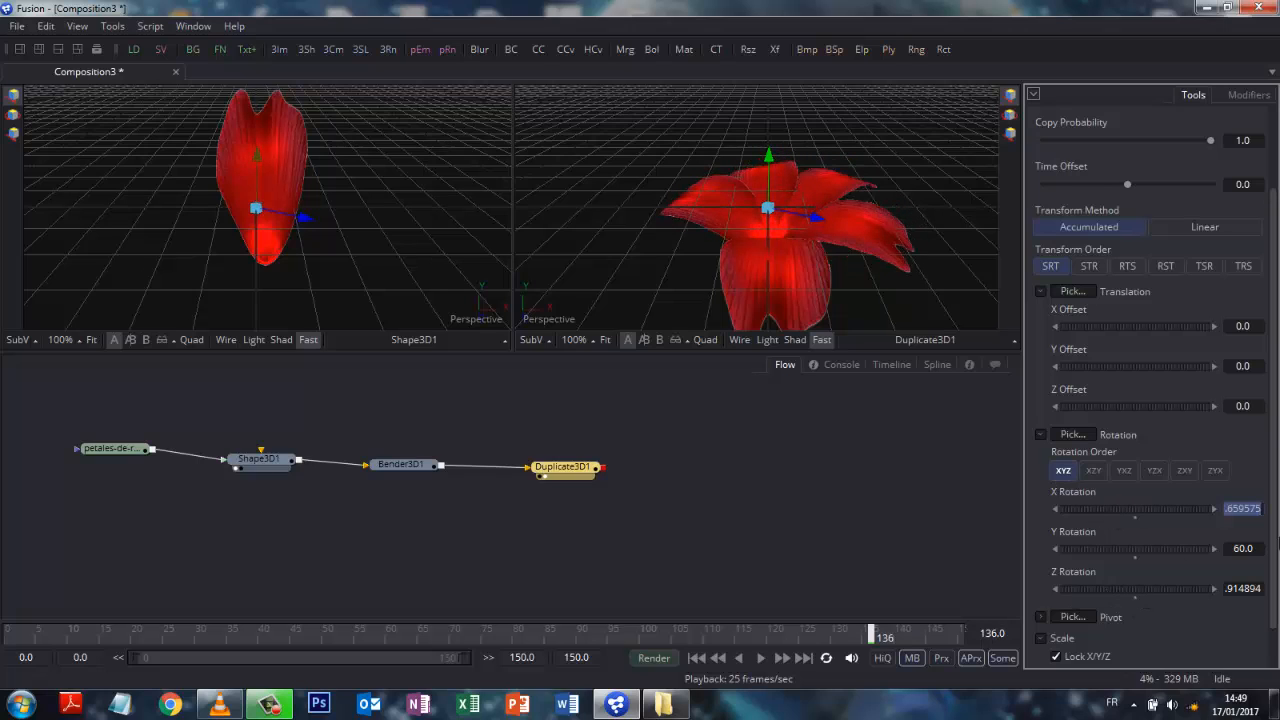
{"action": "type", "text": "0"}
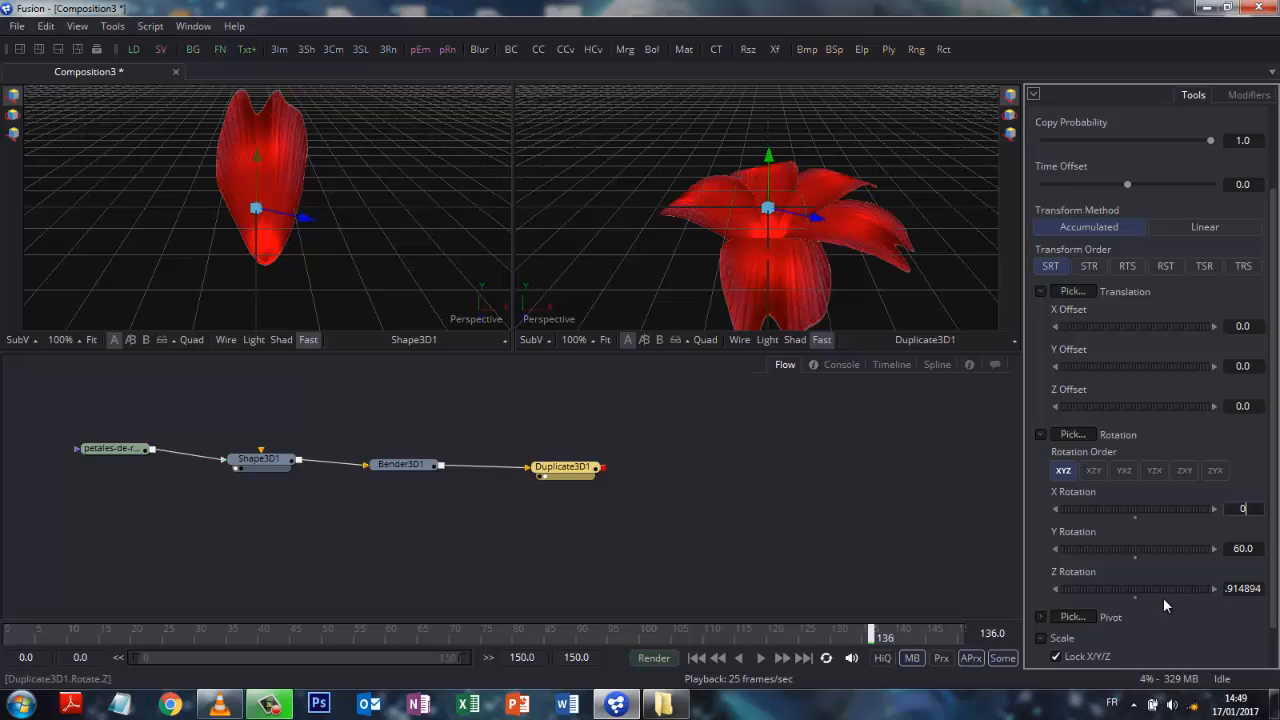
{"action": "key", "text": "Return"}
Increase the duplicate's Z Rotation tilt so the petals fan out, and scrub the animation back to frame 0.
{"action": "mouse_move", "coordinate": [1074, 587]}
{"action": "left_mouse_down"}
{"action": "mouse_move", "coordinate": [1094, 588]}
{"action": "mouse_move", "coordinate": [1078, 596]}
{"action": "left_mouse_up"}
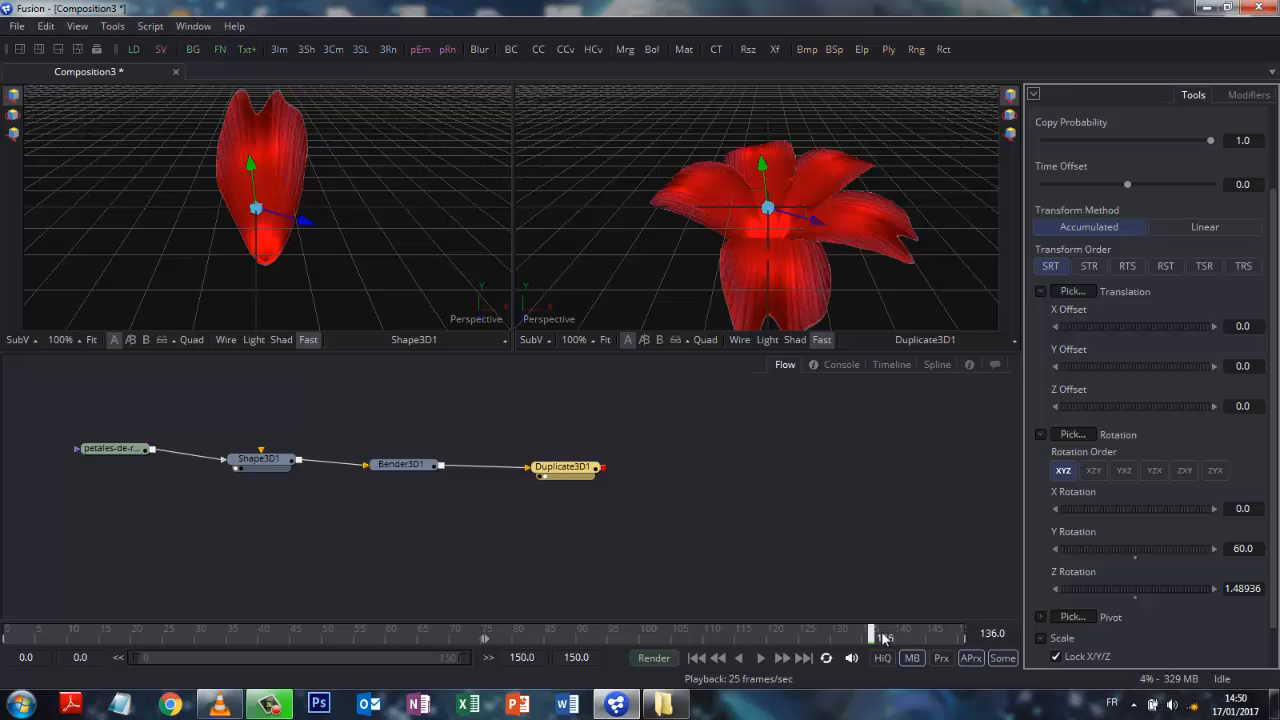
{"action": "left_click_drag", "start_coordinate": [870, 636], "coordinate": [16, 646]}
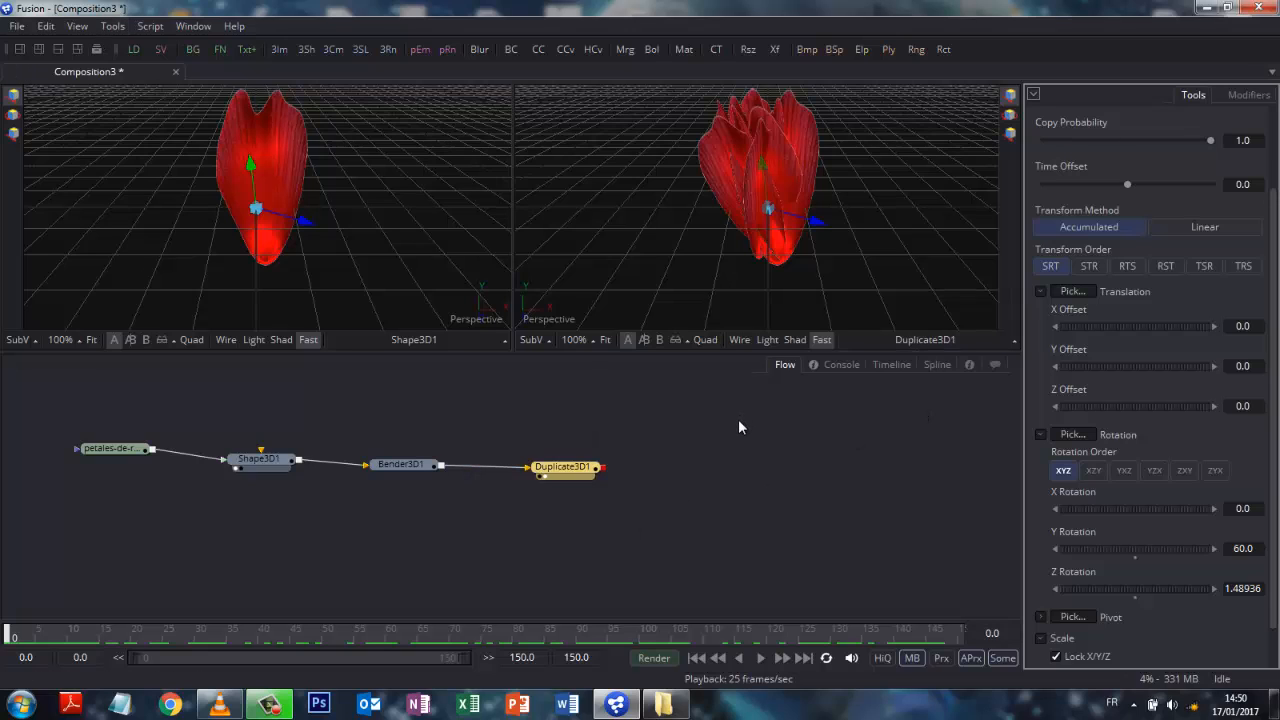
Add a Renderer 3D node after the Duplicate 3D node.
{"action": "left_click", "coordinate": [113, 26]}
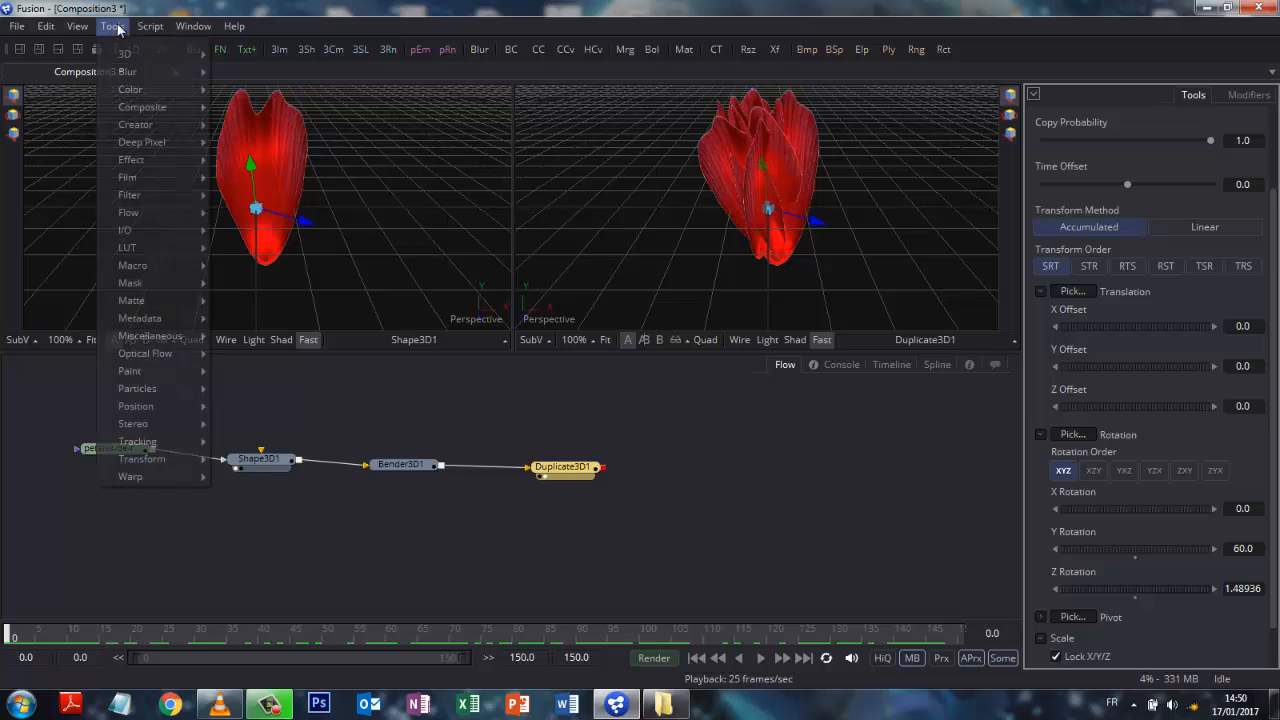
{"action": "mouse_move", "coordinate": [149, 56]}
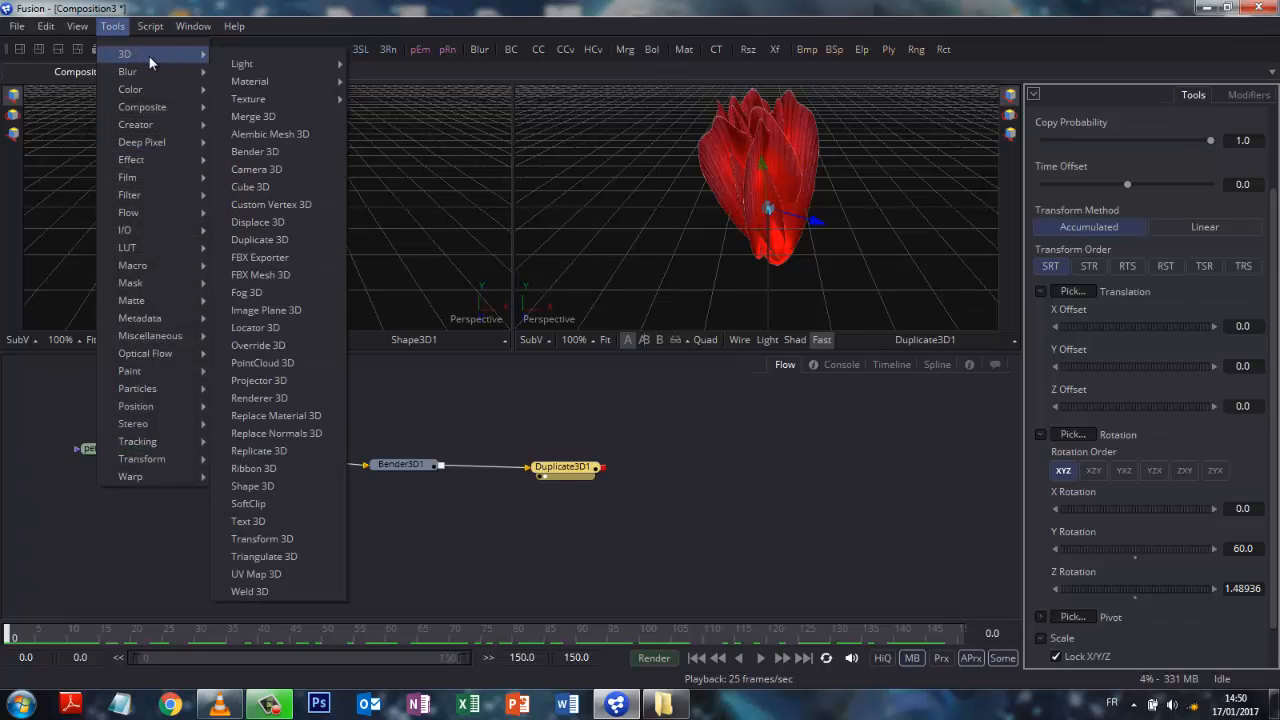
{"action": "mouse_move", "coordinate": [247, 86]}
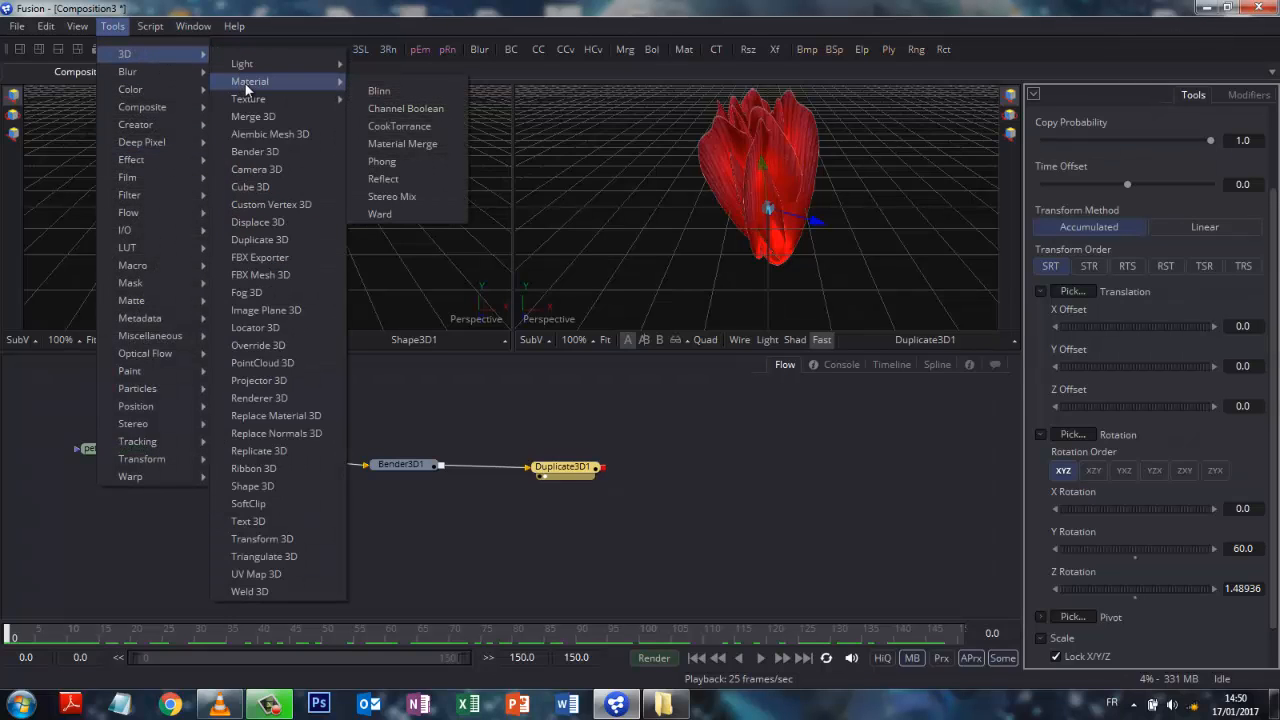
{"action": "left_click", "coordinate": [259, 398]}
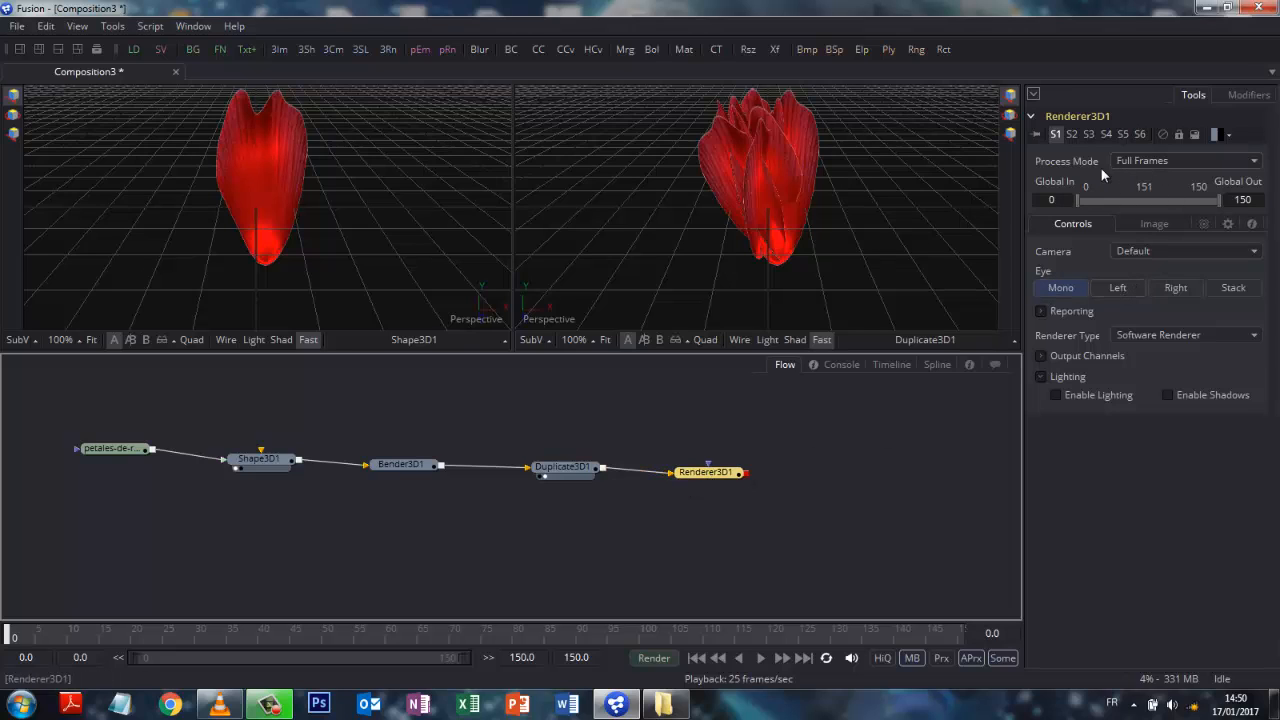
Set the renderer's image size to the HD 1080 preset, keeping Full Frames as the process mode.
{"action": "left_click", "coordinate": [1137, 164]}
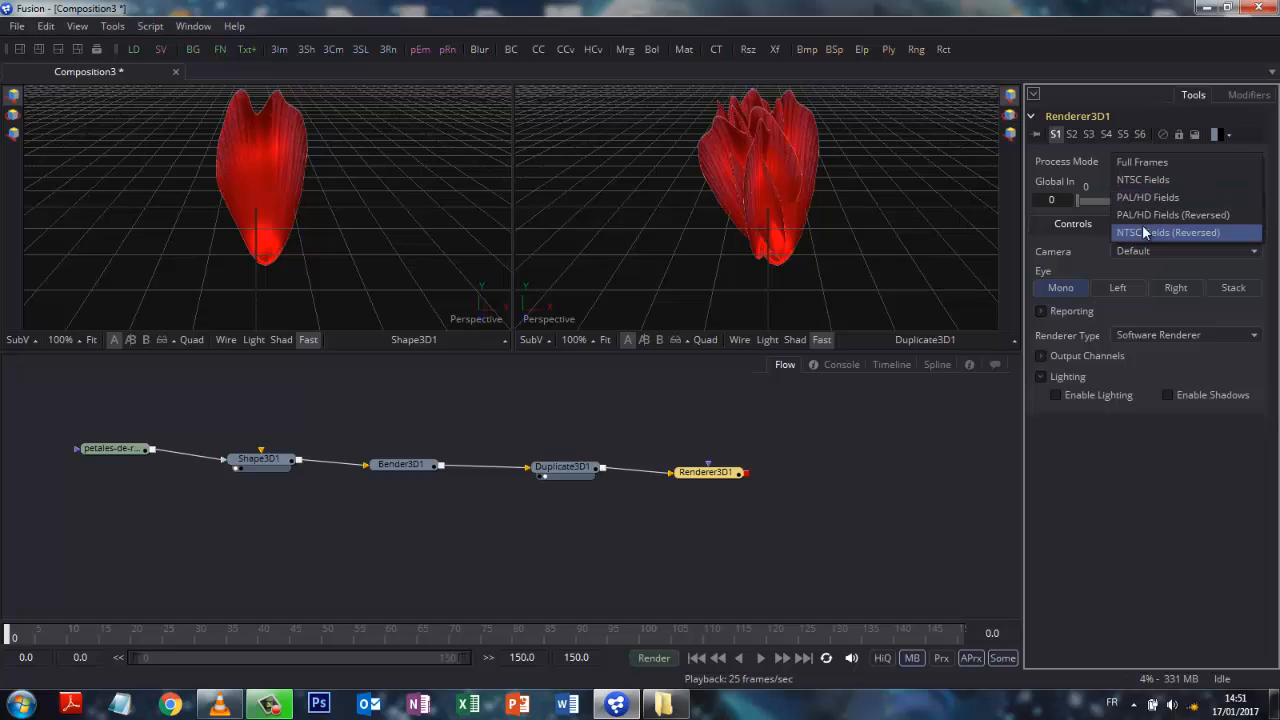
{"action": "left_click", "coordinate": [1146, 432]}
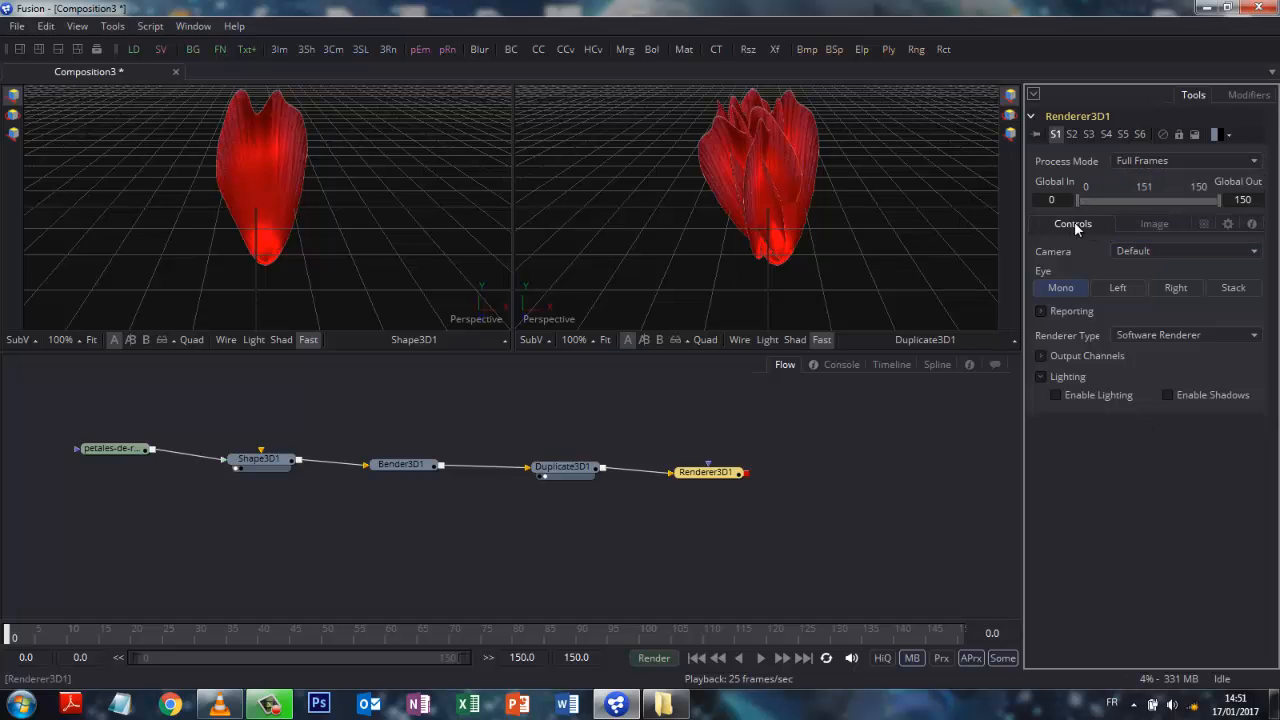
{"action": "left_click", "coordinate": [832, 179]}
{"action": "left_click", "coordinate": [1150, 224]}
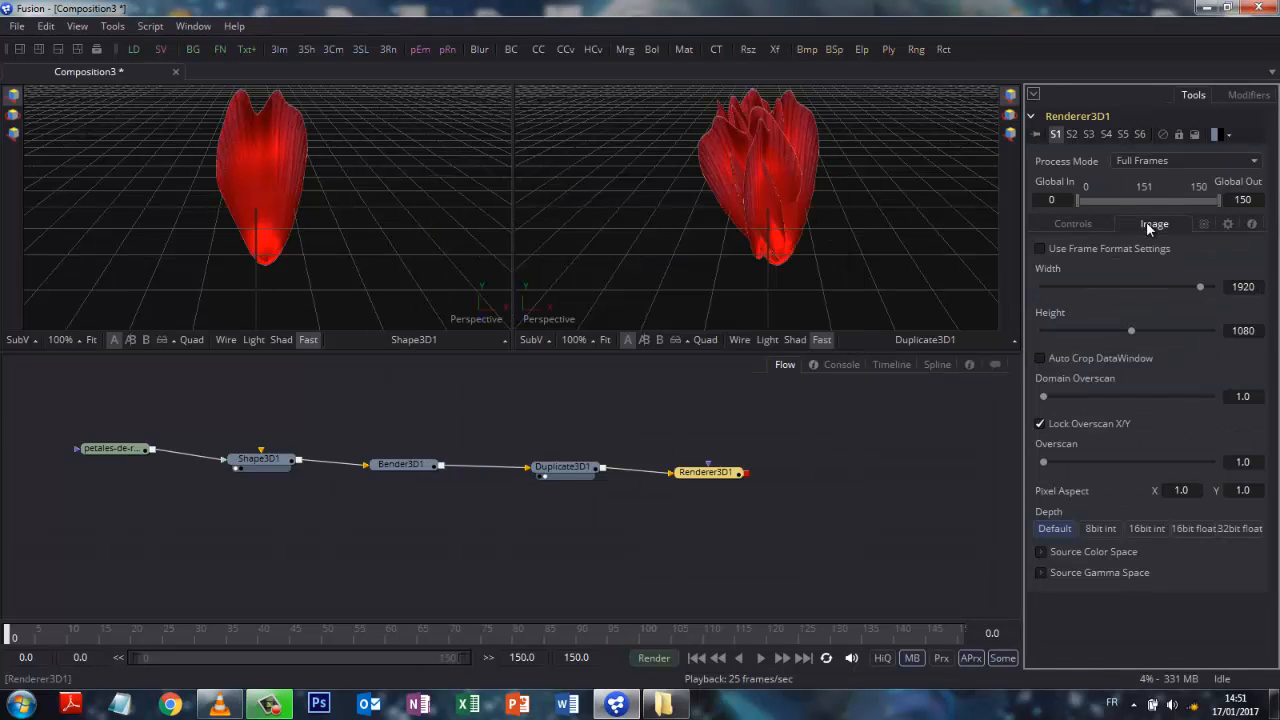
{"action": "right_click", "coordinate": [1039, 266]}
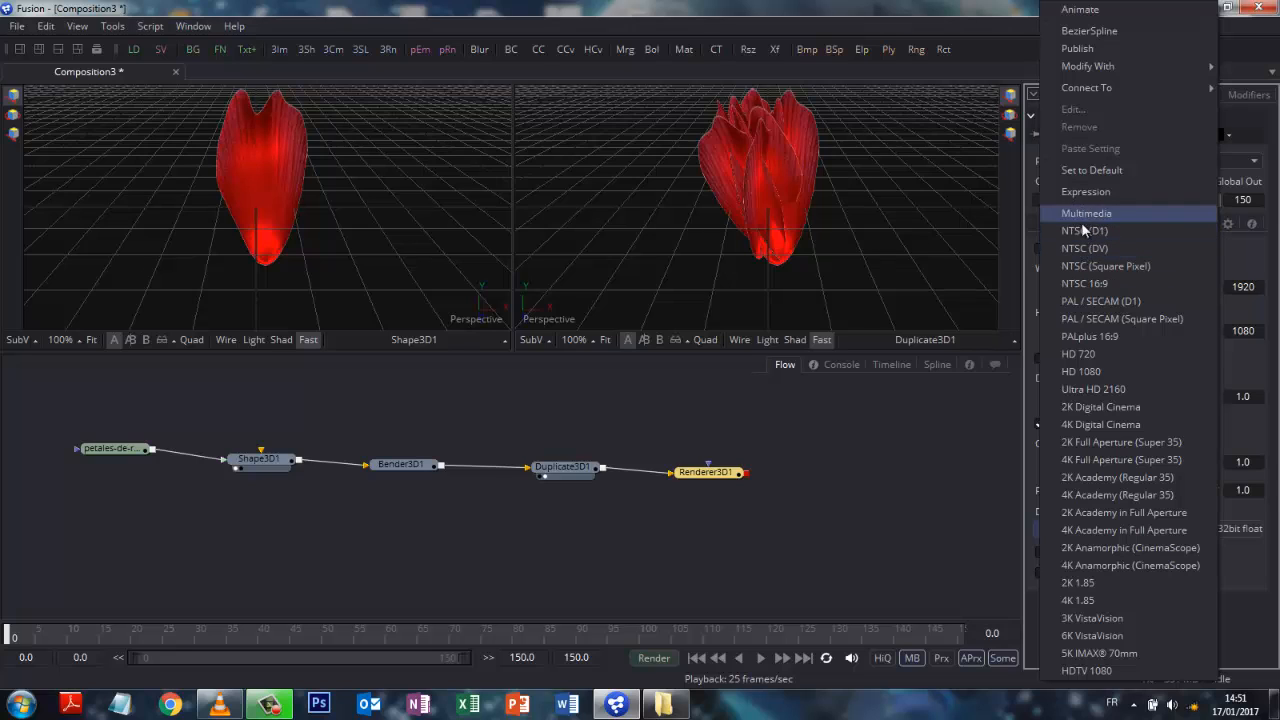
{"action": "left_click", "coordinate": [1076, 371]}
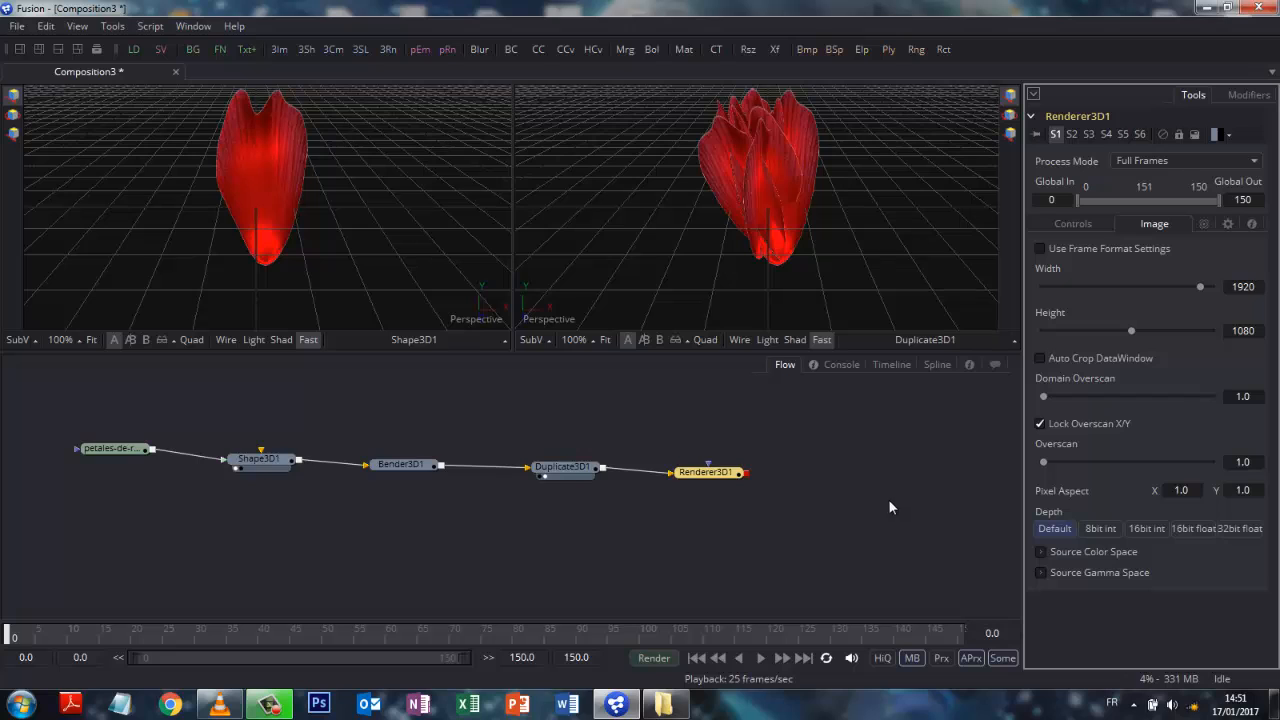
Add a Saver node after the renderer and choose QuickTime Movies as its file type.
{"action": "left_click", "coordinate": [110, 30]}
{"action": "mouse_move", "coordinate": [130, 55]}
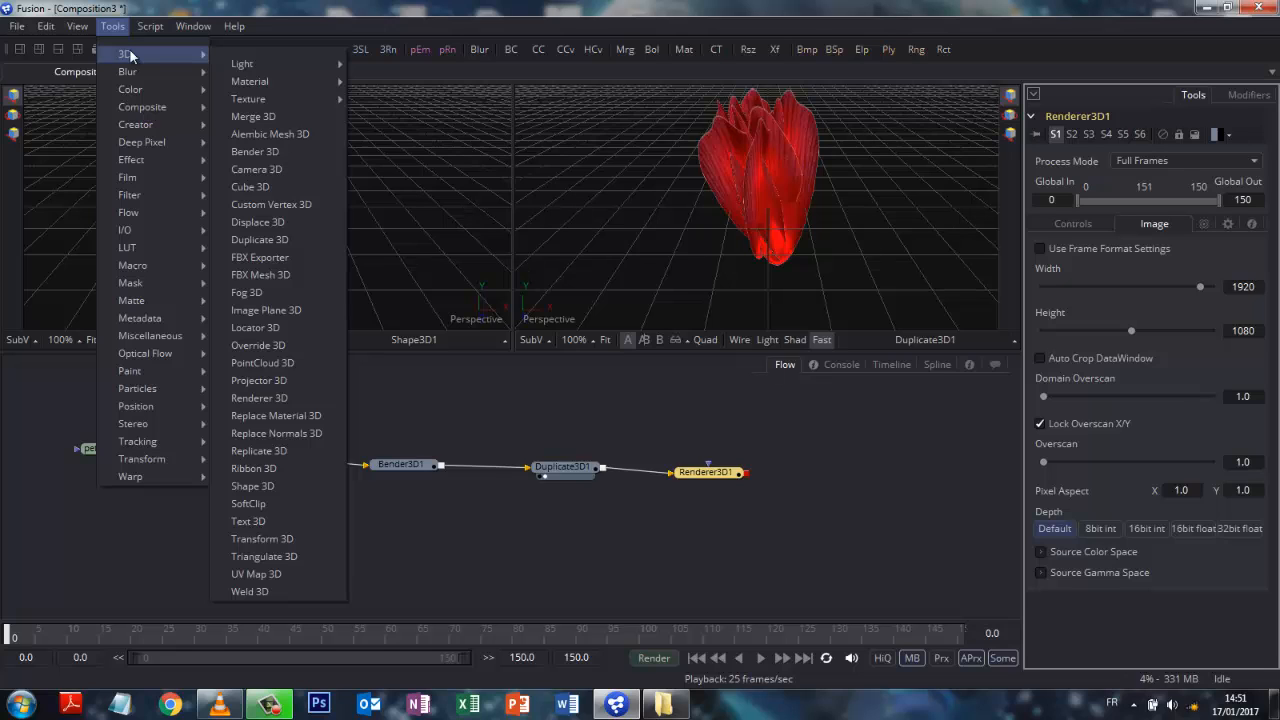
{"action": "mouse_move", "coordinate": [164, 219]}
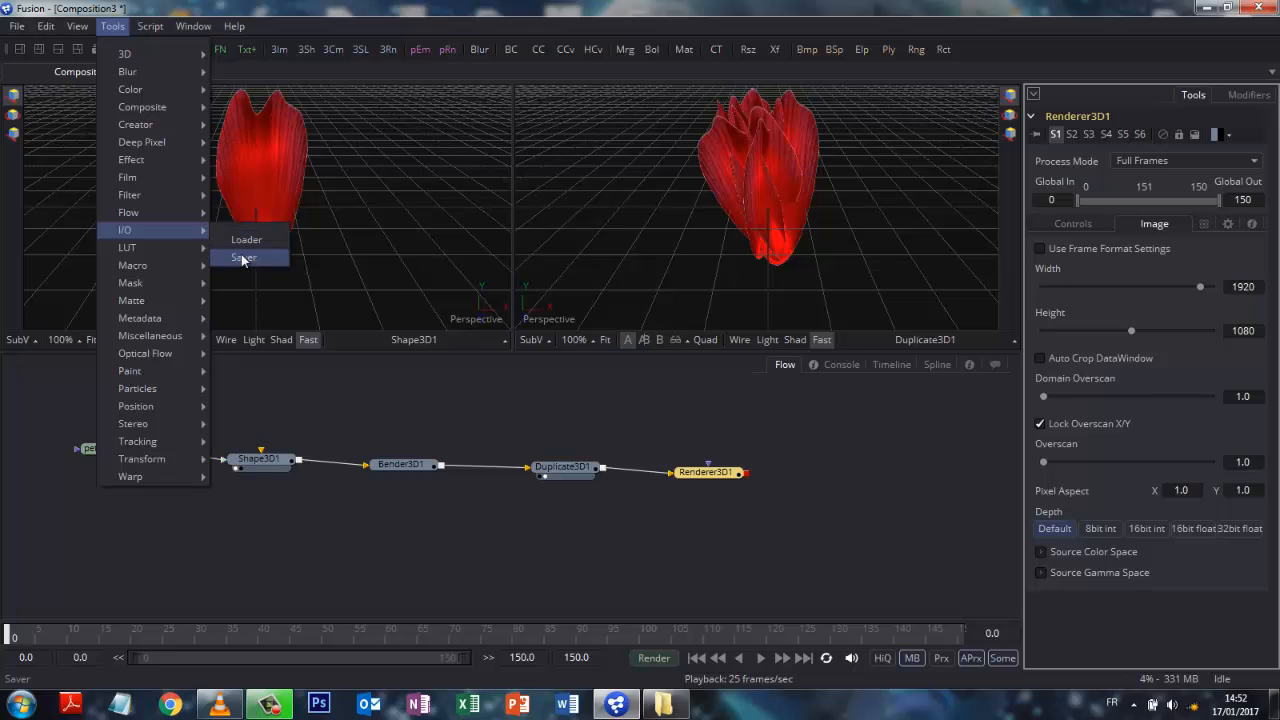
{"action": "left_click", "coordinate": [243, 258]}
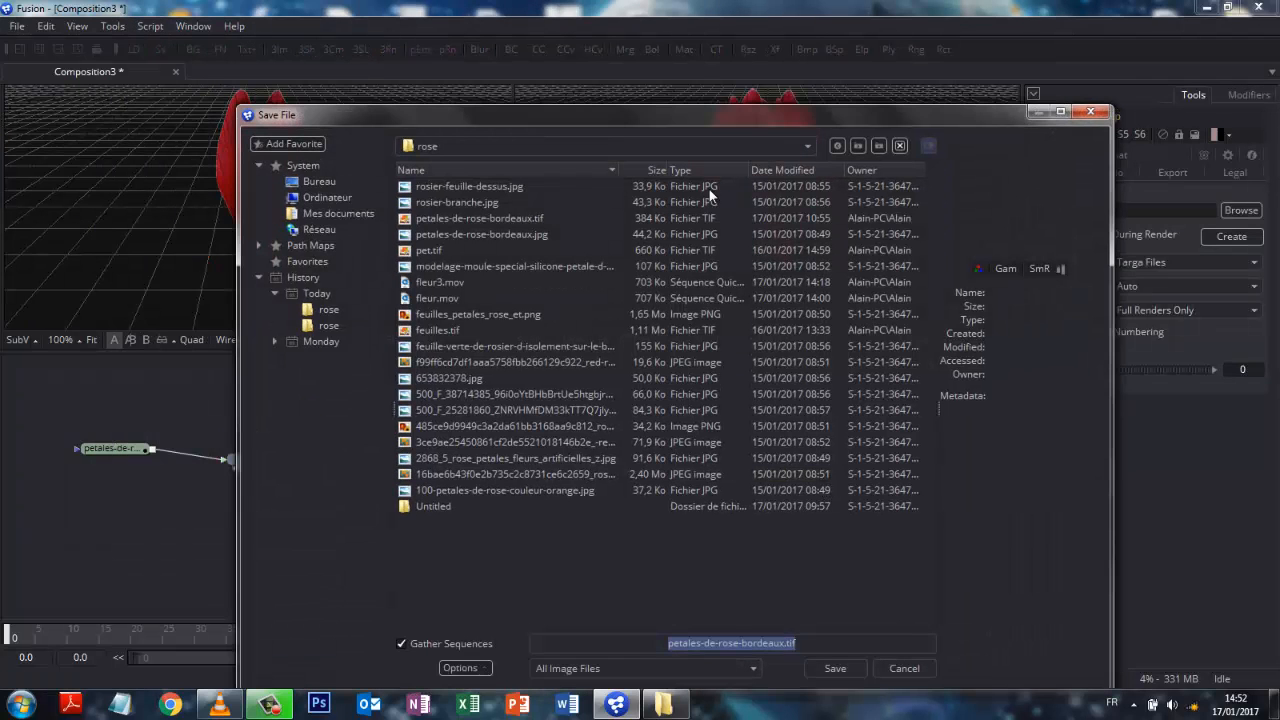
{"action": "left_click_drag", "start_coordinate": [628, 114], "coordinate": [616, 23]}
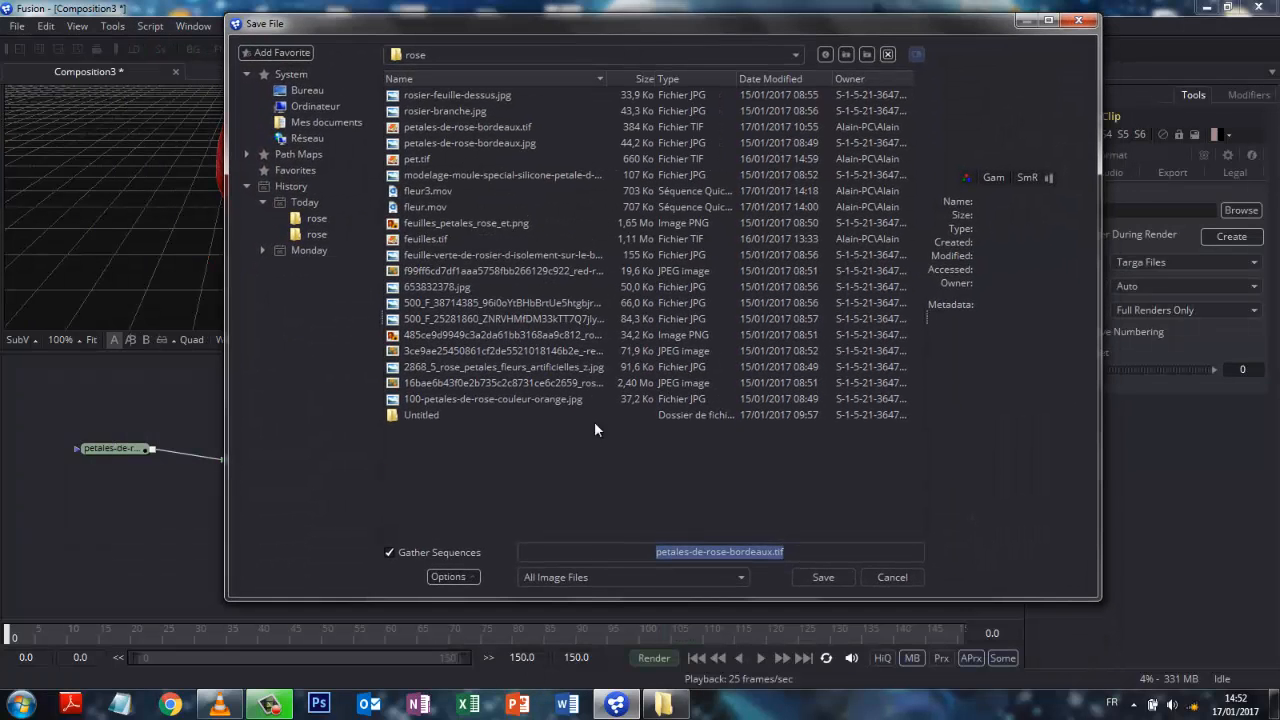
{"action": "left_click", "coordinate": [742, 578]}
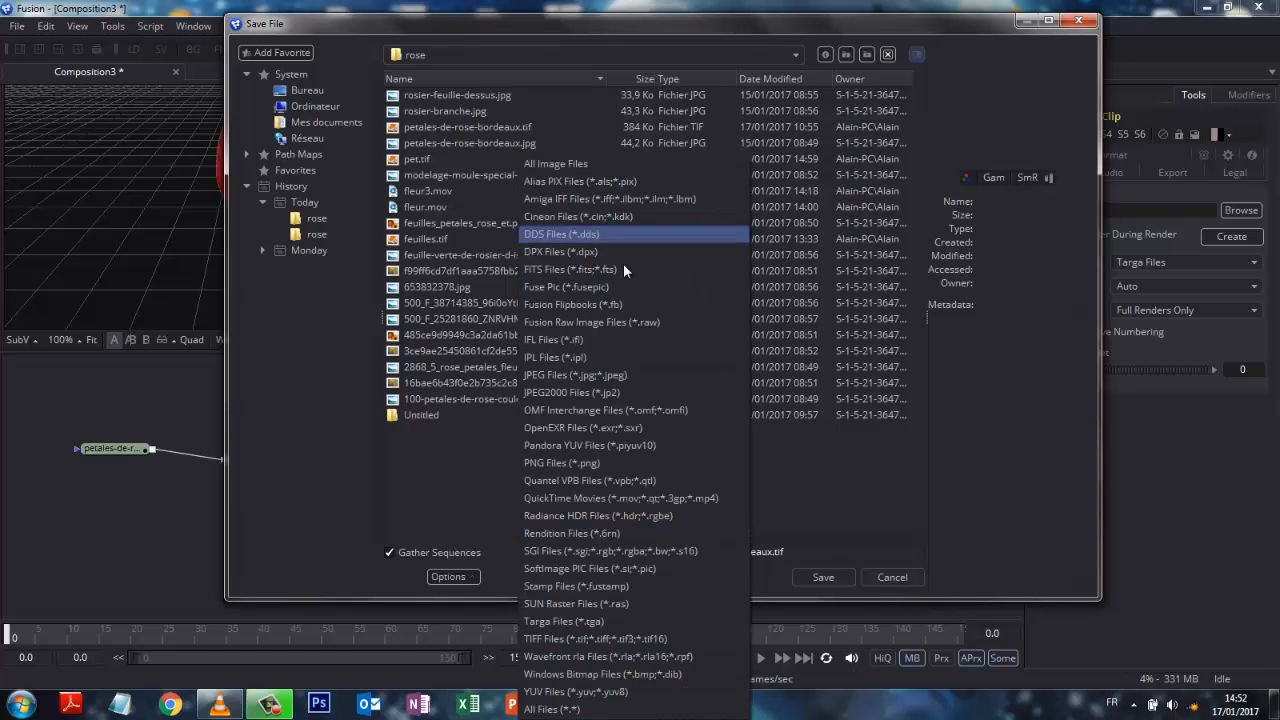
{"action": "left_click", "coordinate": [568, 499]}
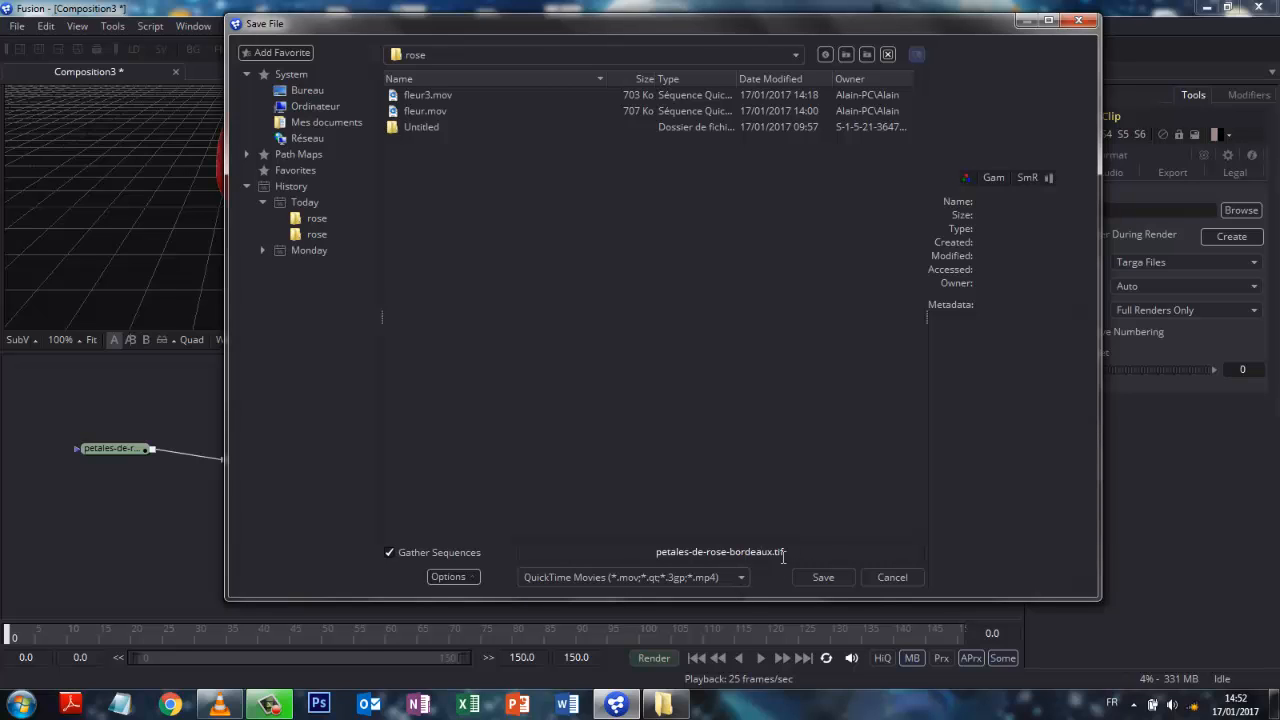
Name the Saver's output fleur4 in the rose folder, and space the Saver node away from the renderer.
{"action": "left_click", "coordinate": [410, 56]}
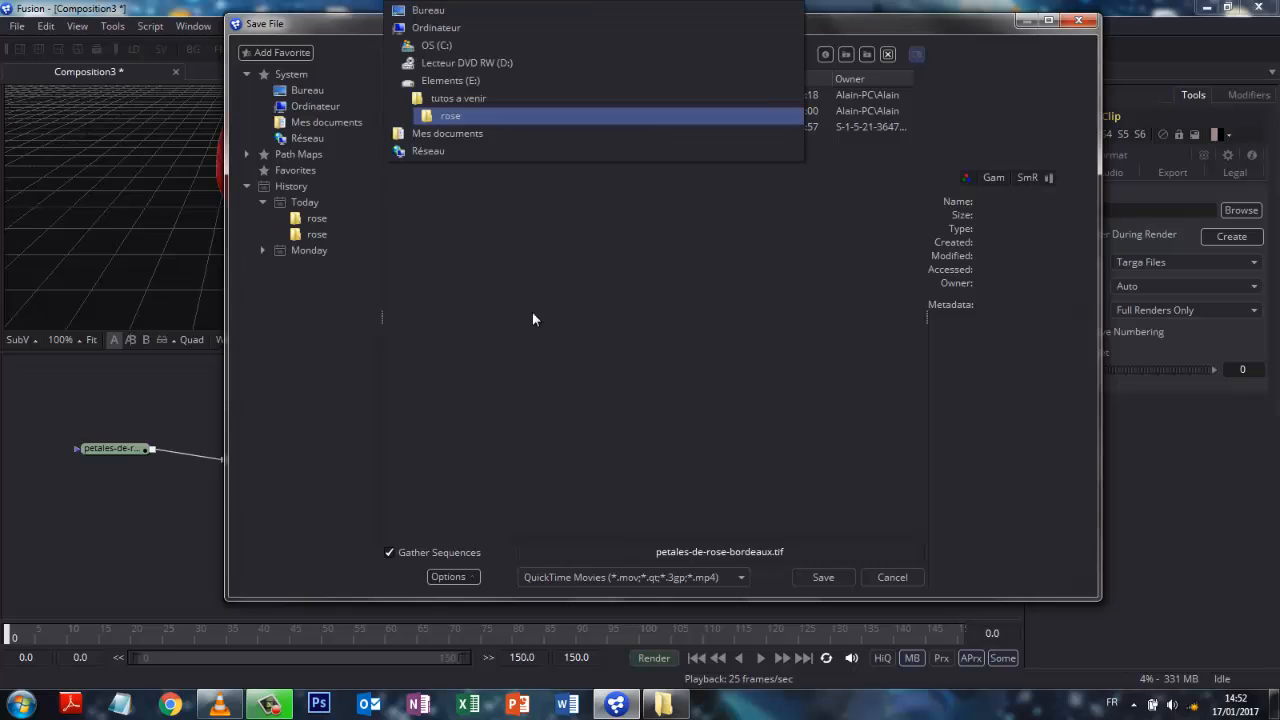
{"action": "left_click", "coordinate": [442, 115]}
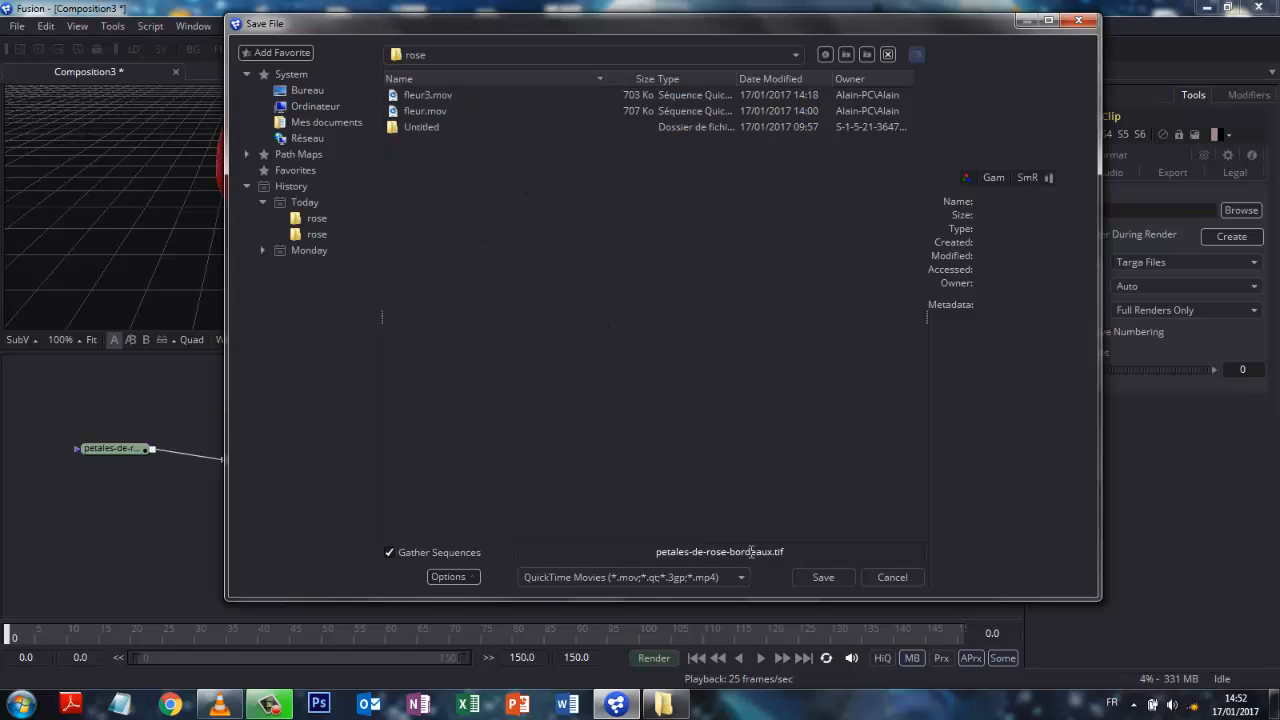
{"action": "left_click_drag", "start_coordinate": [792, 549], "coordinate": [650, 547]}
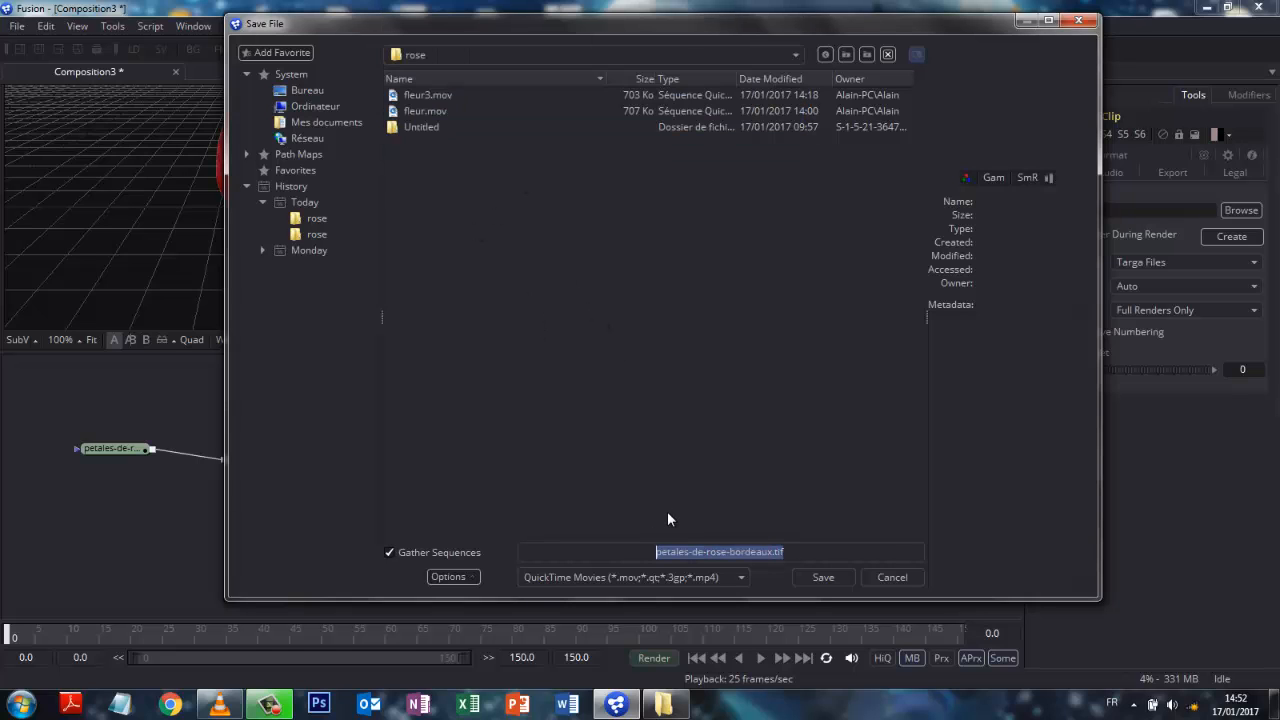
{"action": "key", "text": "BackSpace"}
{"action": "type", "text": "fle"}
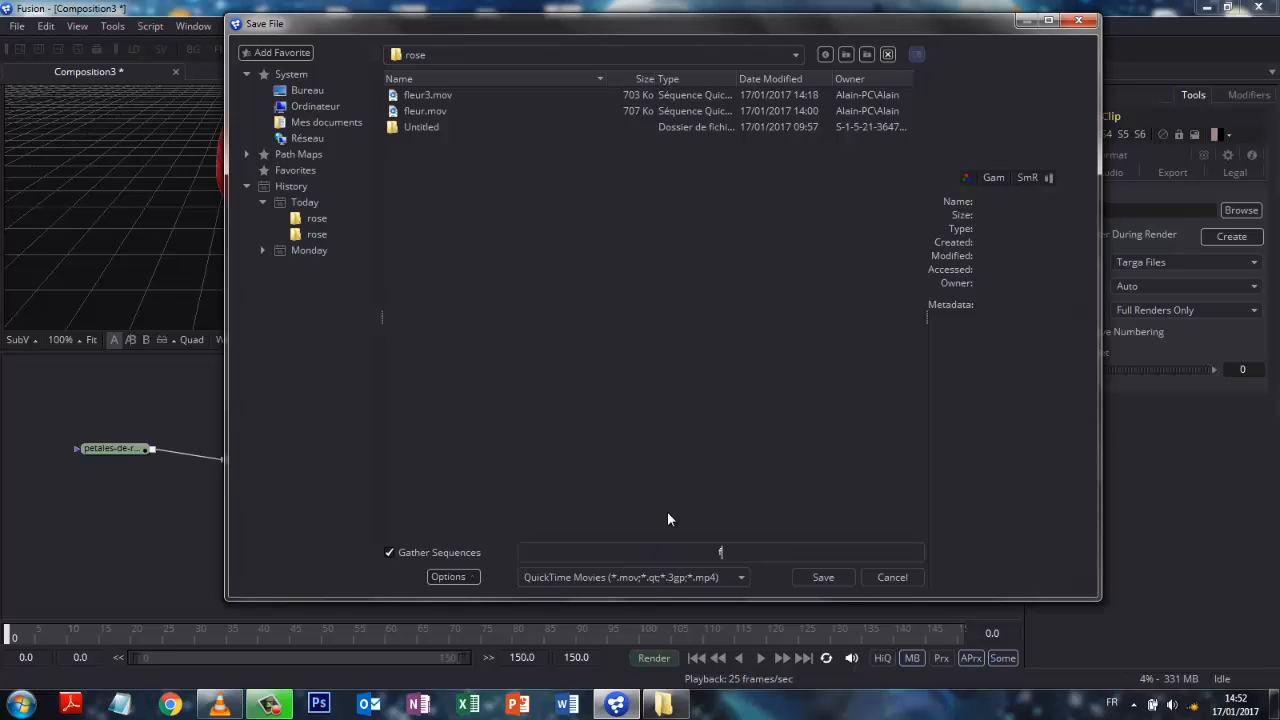
{"action": "type", "text": "ur4"}
{"action": "key", "text": "Return"}
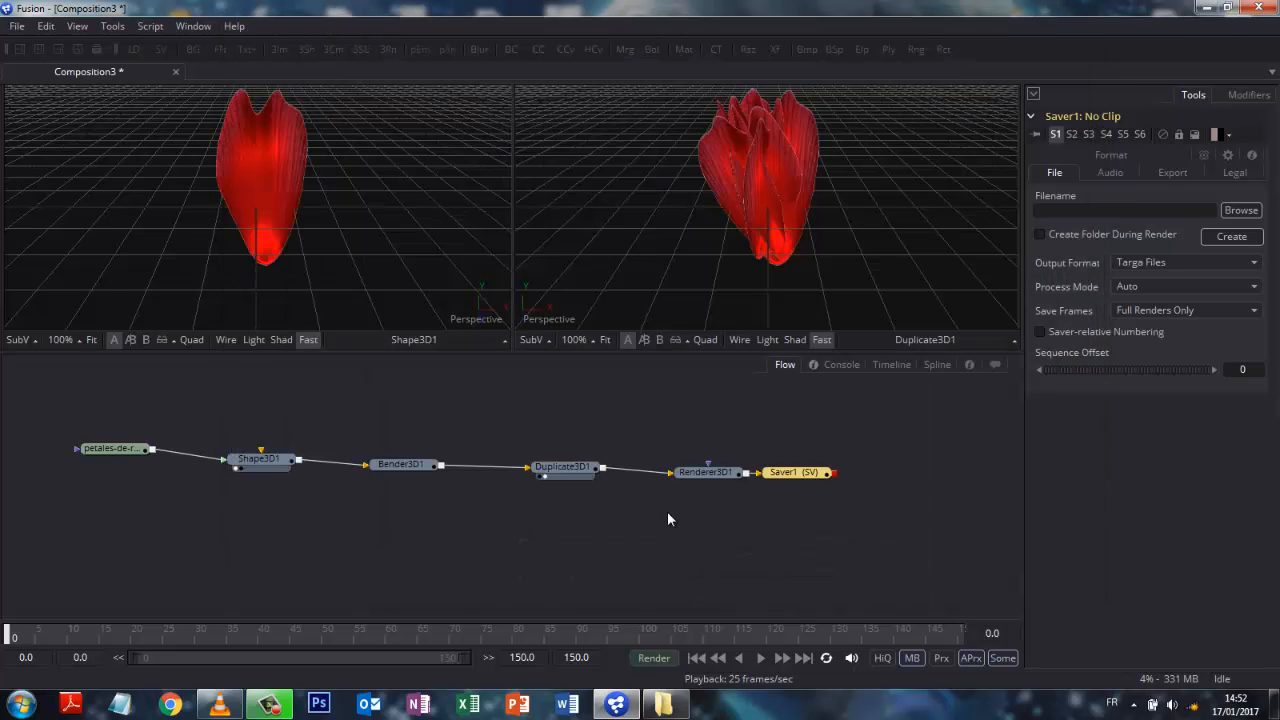
{"action": "left_click_drag", "start_coordinate": [798, 477], "coordinate": [829, 482]}
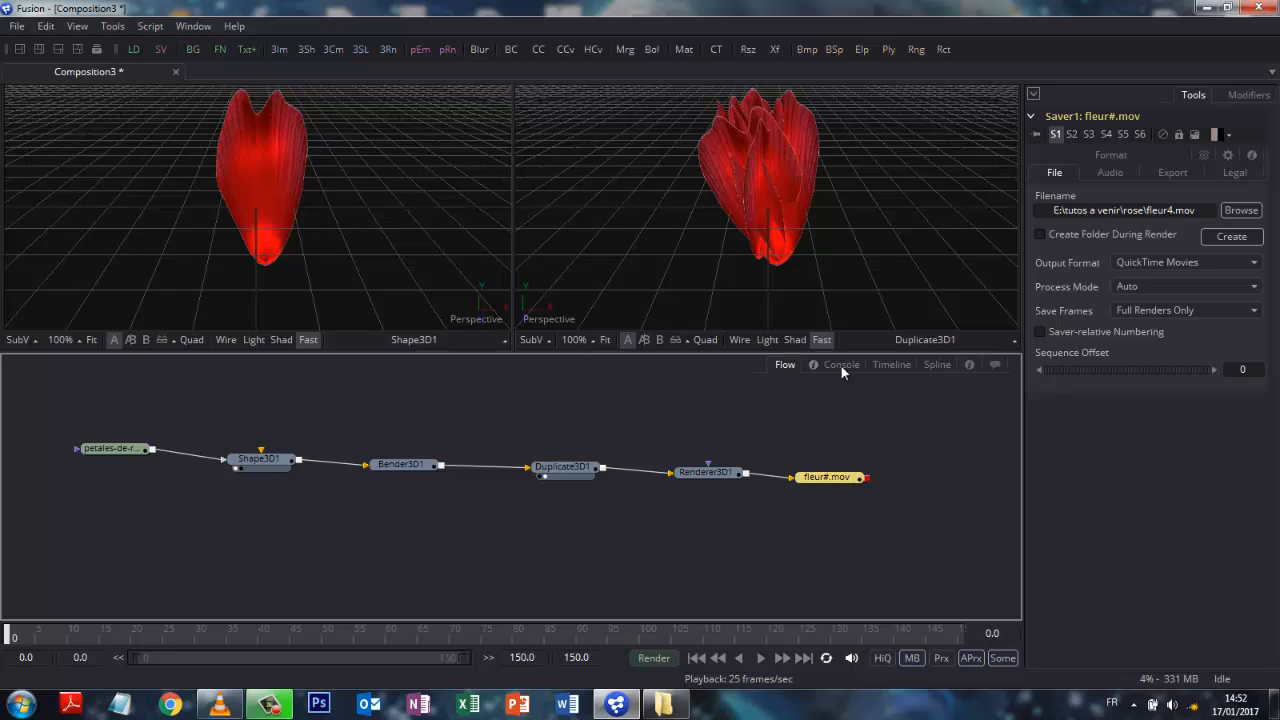
Examine the bender's Amount keyframes in the timeline and its animation curve in the spline editor.
{"action": "left_click", "coordinate": [889, 365]}
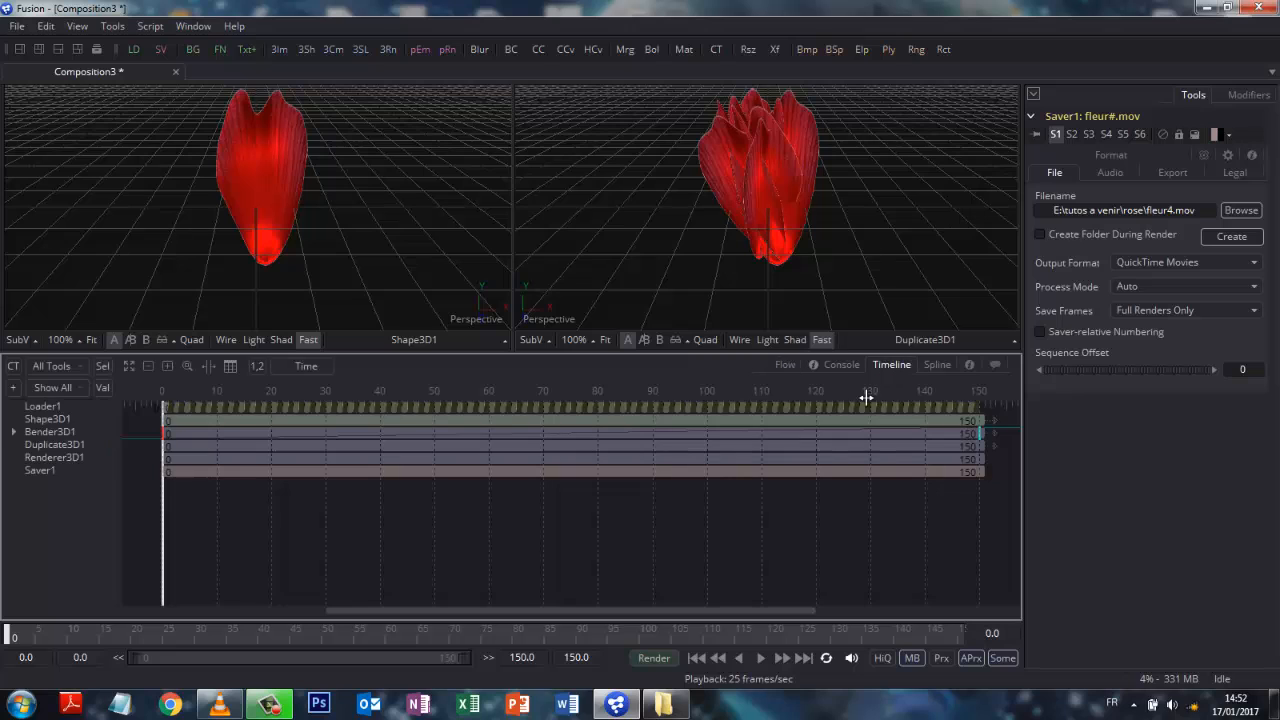
{"action": "left_click", "coordinate": [14, 432]}
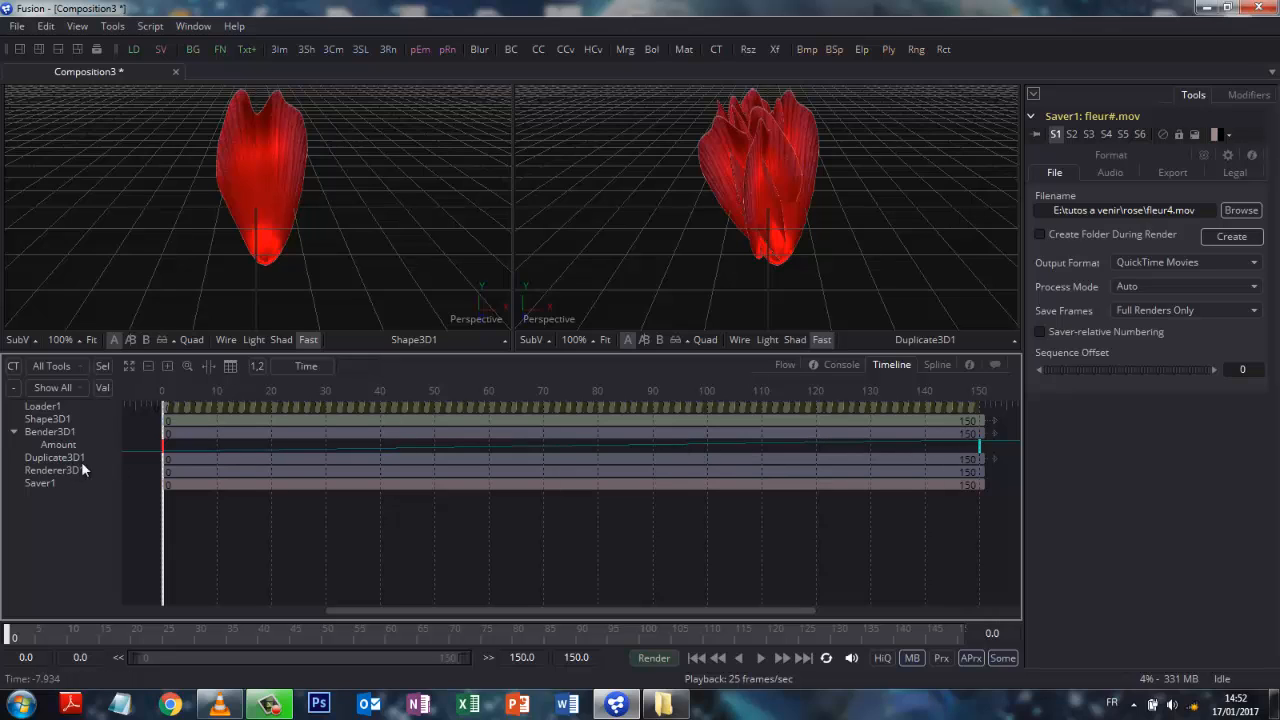
{"action": "left_click", "coordinate": [935, 363]}
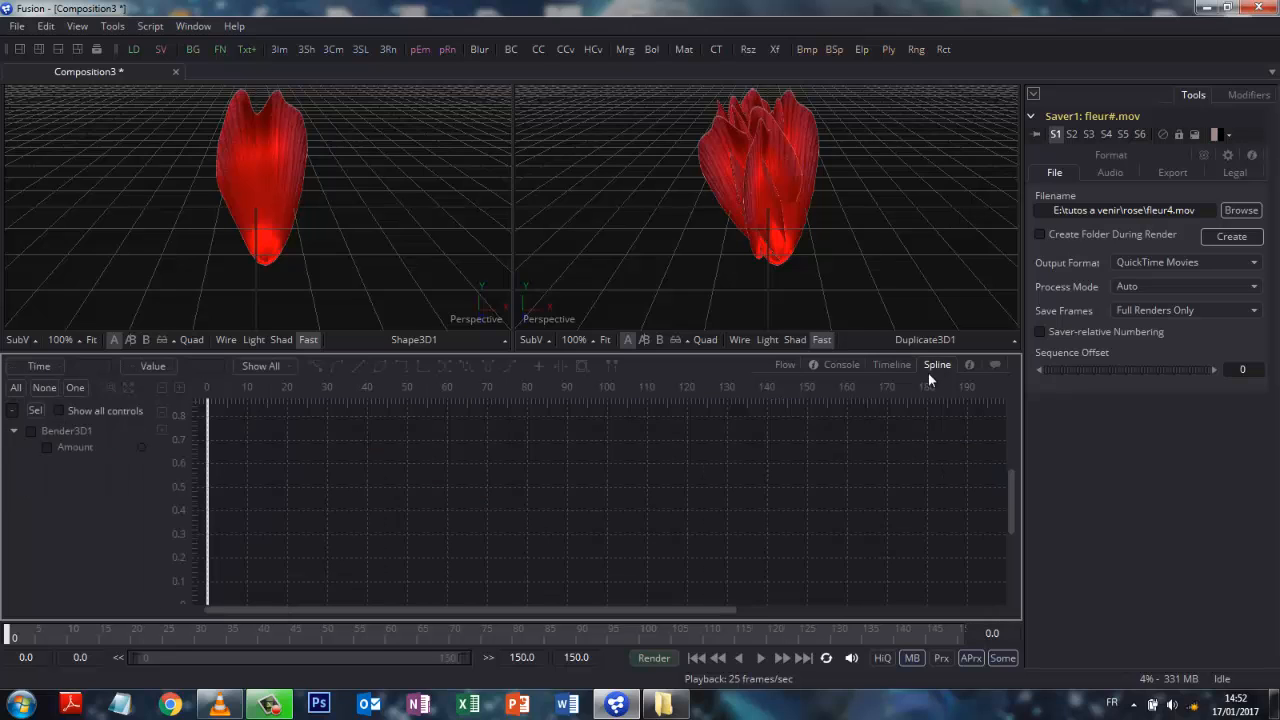
{"action": "left_click", "coordinate": [46, 446]}
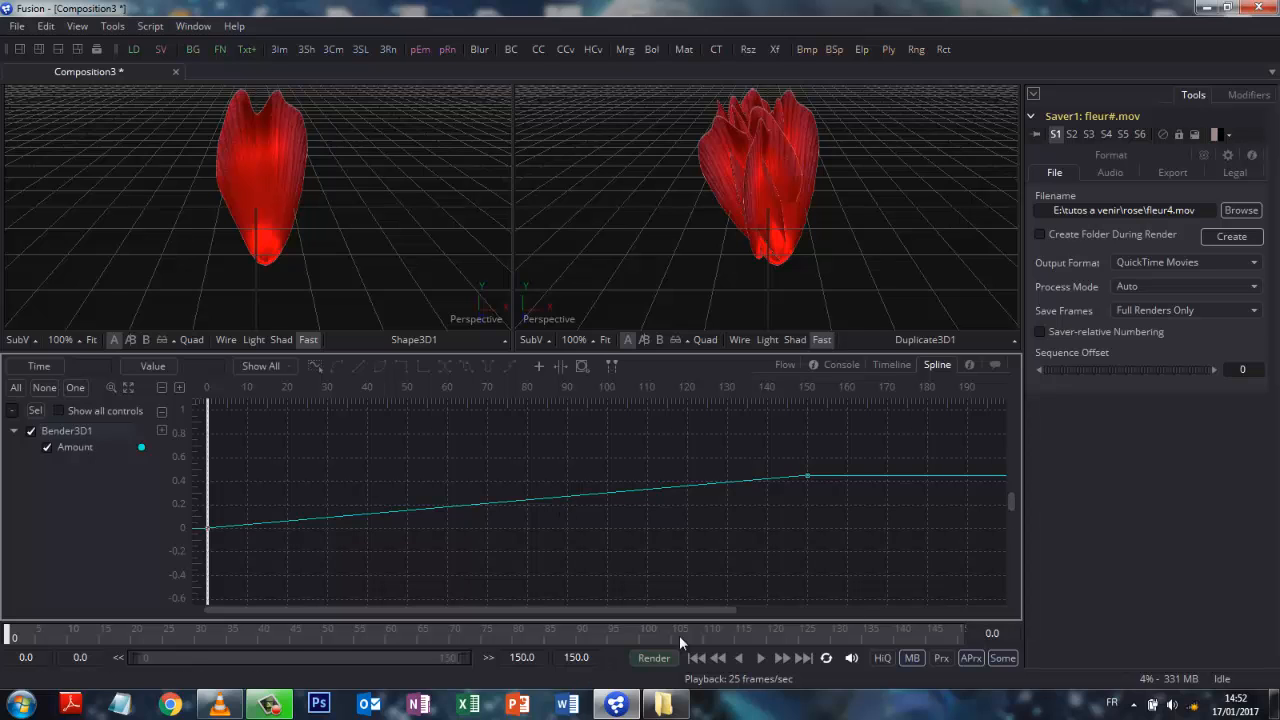
{"action": "left_click_drag", "start_coordinate": [729, 610], "coordinate": [813, 609]}
{"action": "left_click_drag", "start_coordinate": [897, 609], "coordinate": [415, 599]}
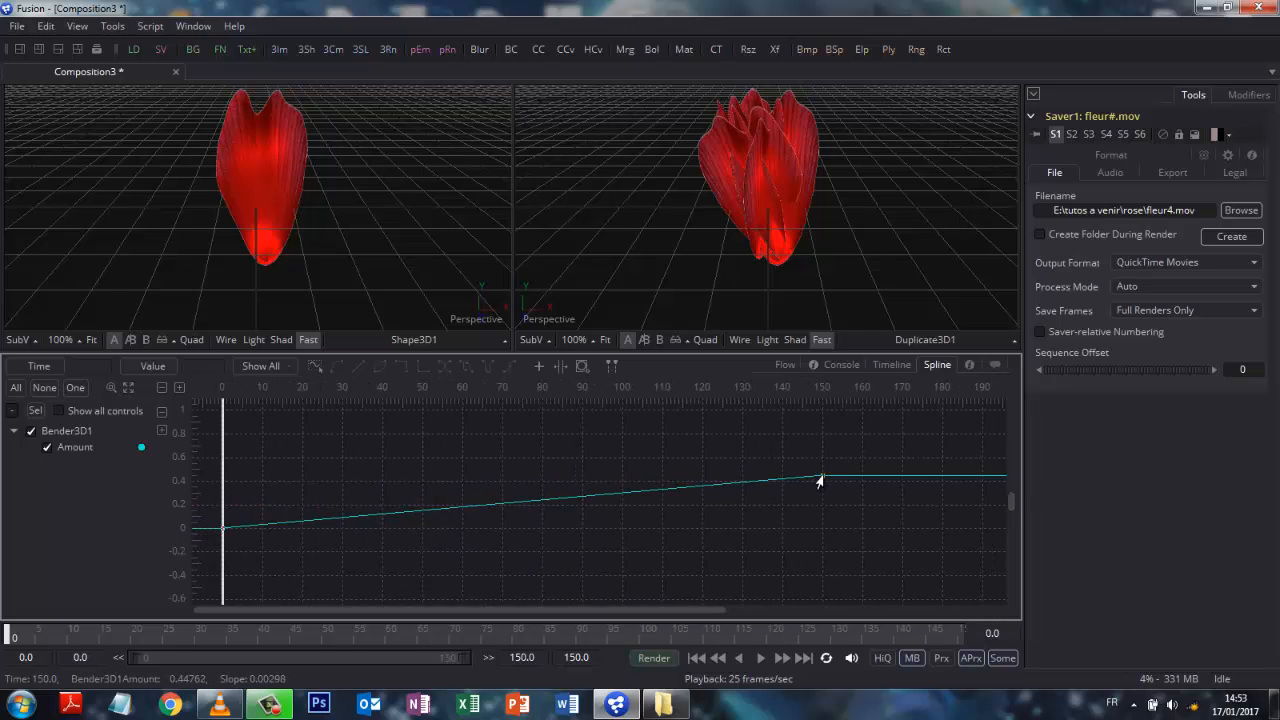
Insert a keyframe on the bender's Amount curve at about frame 35.2 with a value of about 0.105.
{"action": "left_click", "coordinate": [635, 495]}
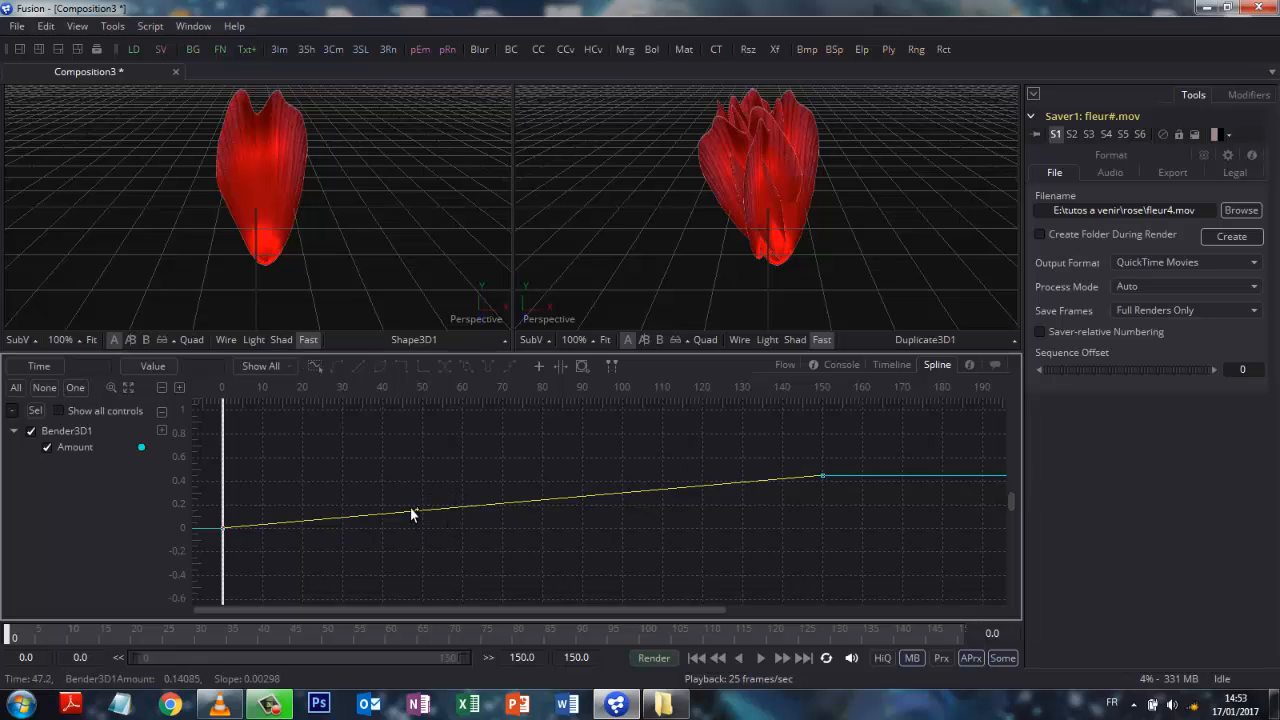
{"action": "left_click", "coordinate": [362, 516]}
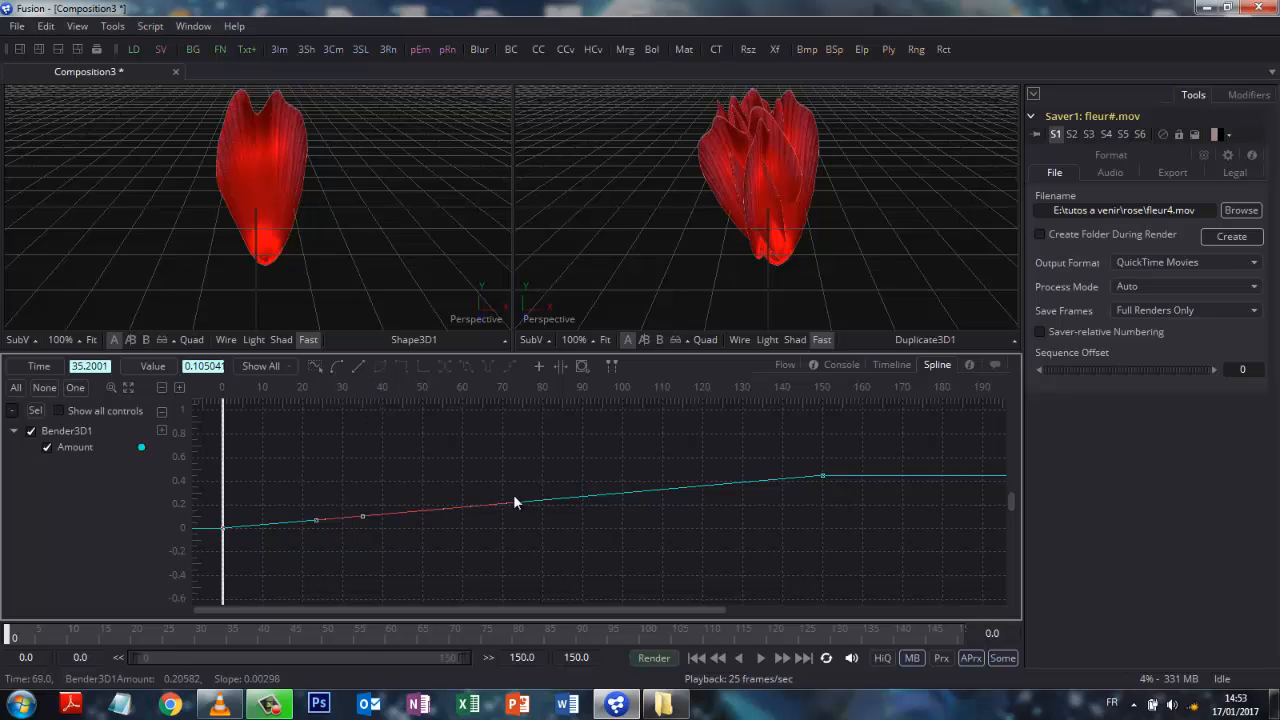
Smooth the start of the bender's Amount curve, merging out the intermediate keyframe and extending the frame 0 handle to about frame 96, value 0.8.
{"action": "left_click_drag", "start_coordinate": [513, 498], "coordinate": [528, 461]}
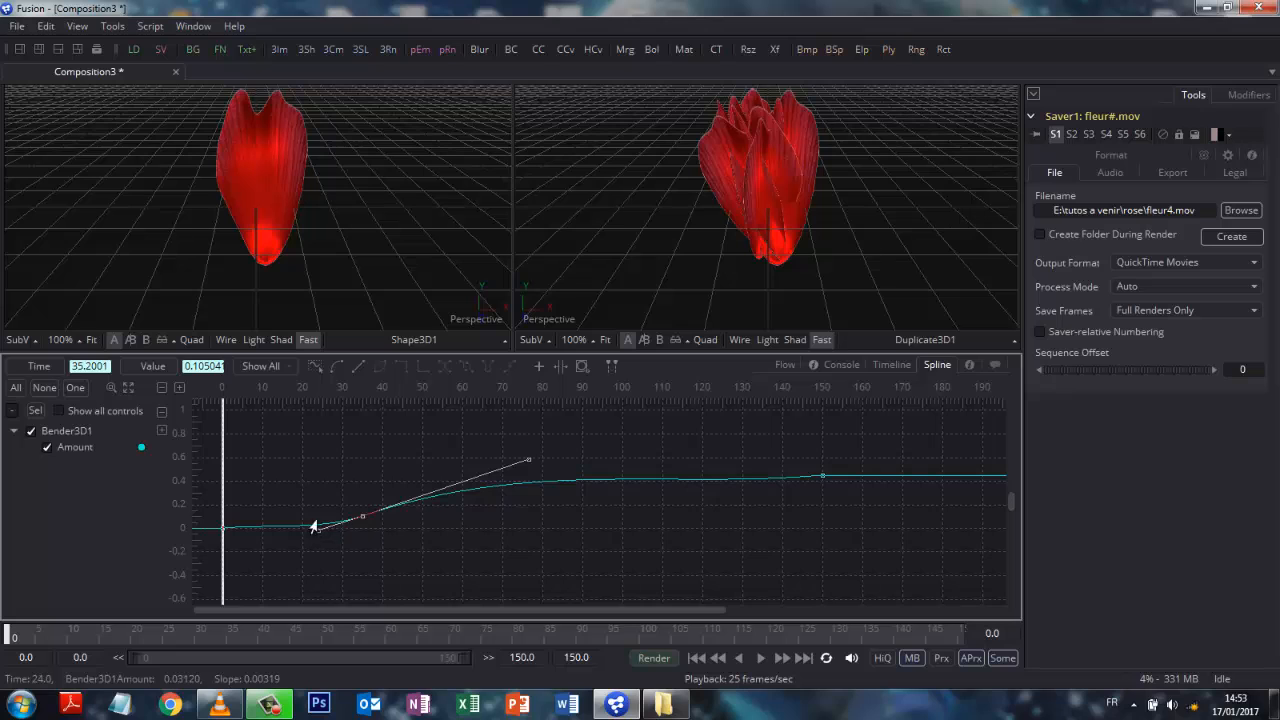
{"action": "left_click_drag", "start_coordinate": [313, 526], "coordinate": [222, 530]}
{"action": "left_click_drag", "start_coordinate": [447, 501], "coordinate": [616, 436]}
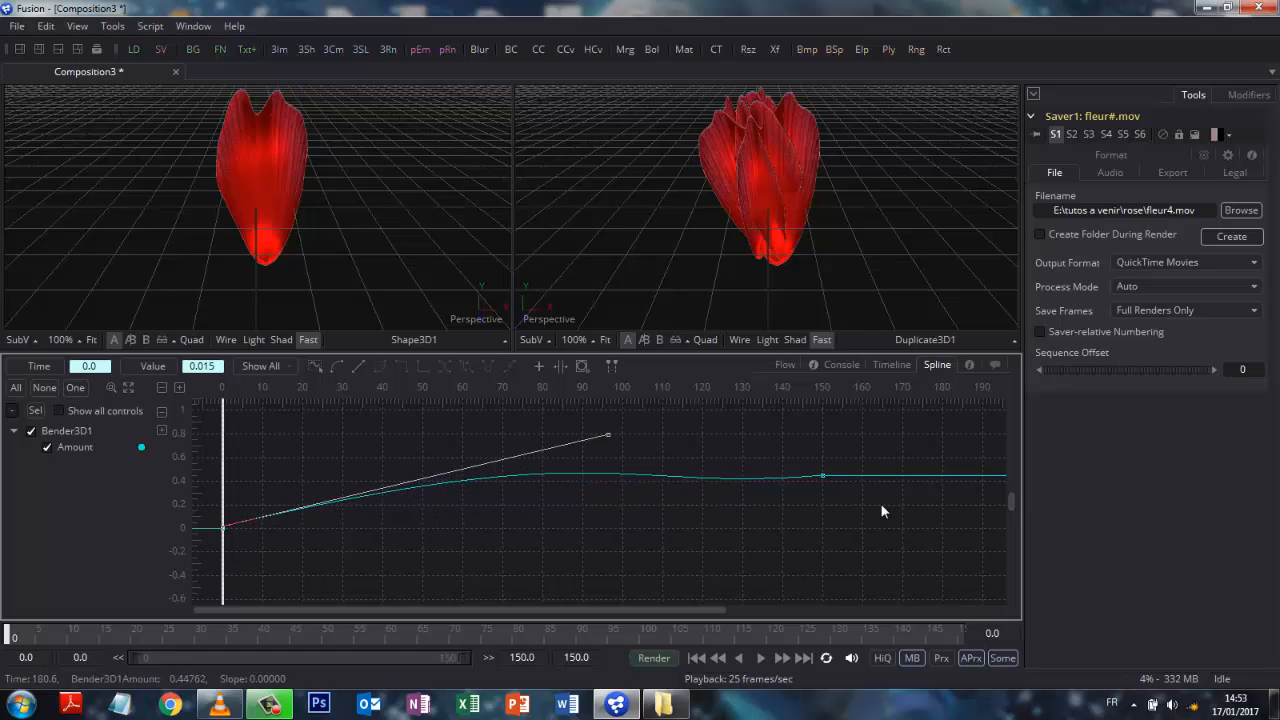
Raise the Amount keyframe at frame 150 to 0.75, extend its handle back to about frame 82, and preview the animation.
{"action": "left_click", "coordinate": [818, 476]}
{"action": "left_click_drag", "start_coordinate": [817, 480], "coordinate": [820, 439]}
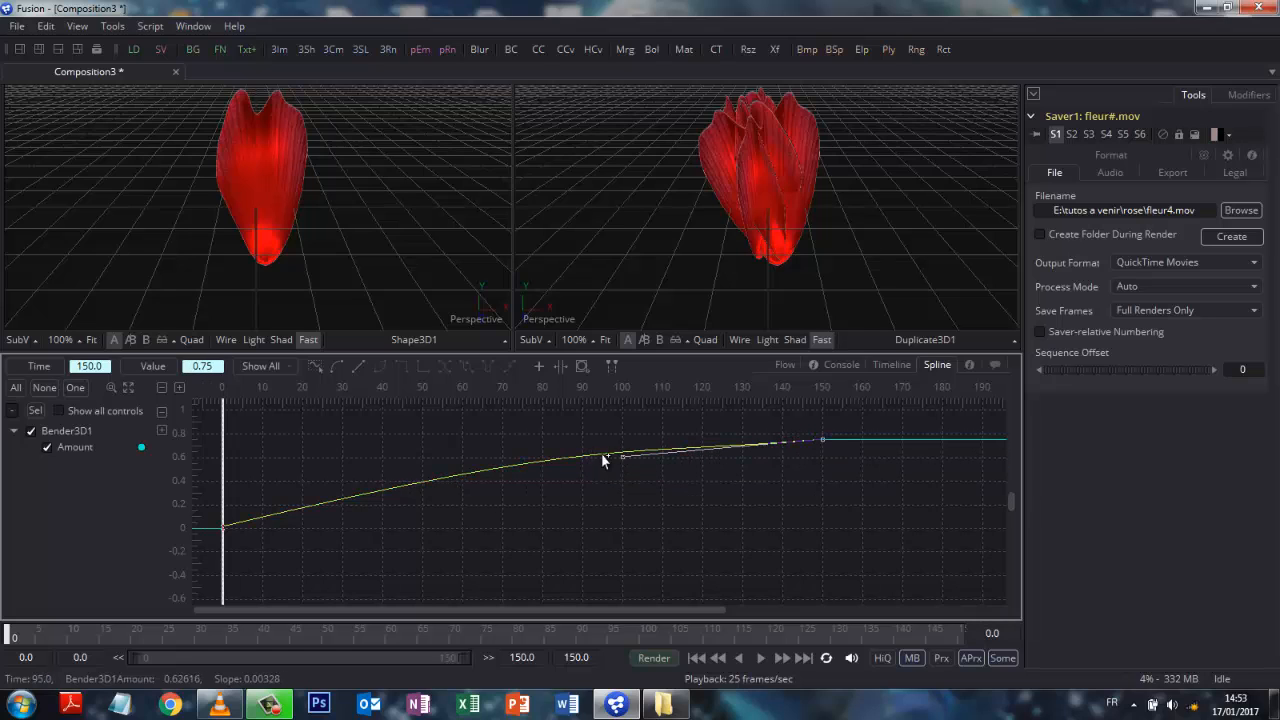
{"action": "left_click_drag", "start_coordinate": [620, 463], "coordinate": [552, 453]}
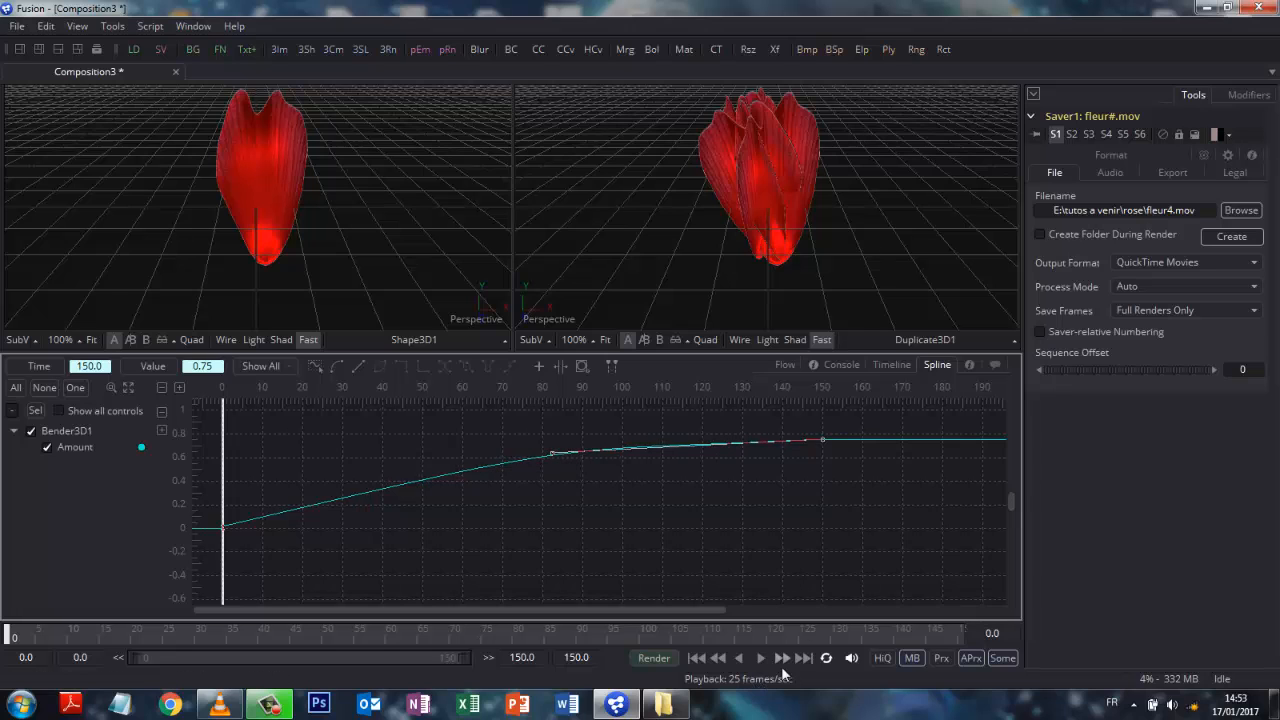
{"action": "left_click", "coordinate": [759, 659]}
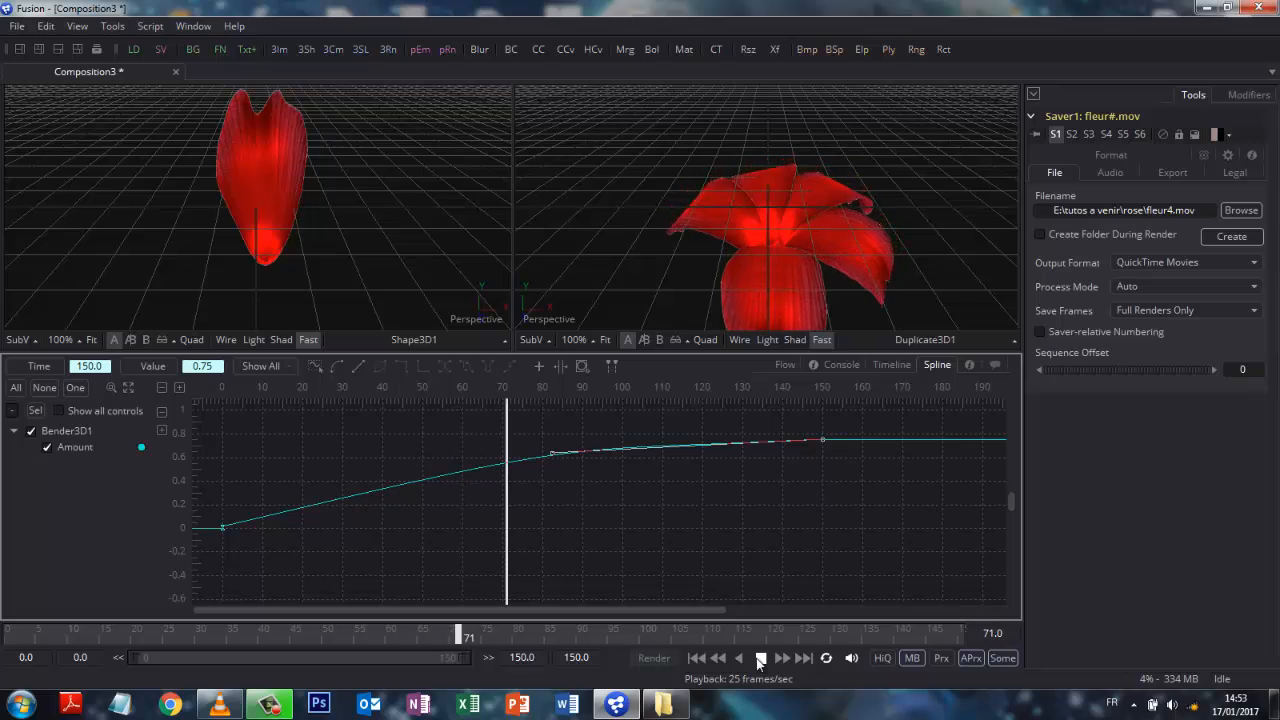
{"action": "left_click", "coordinate": [759, 659]}
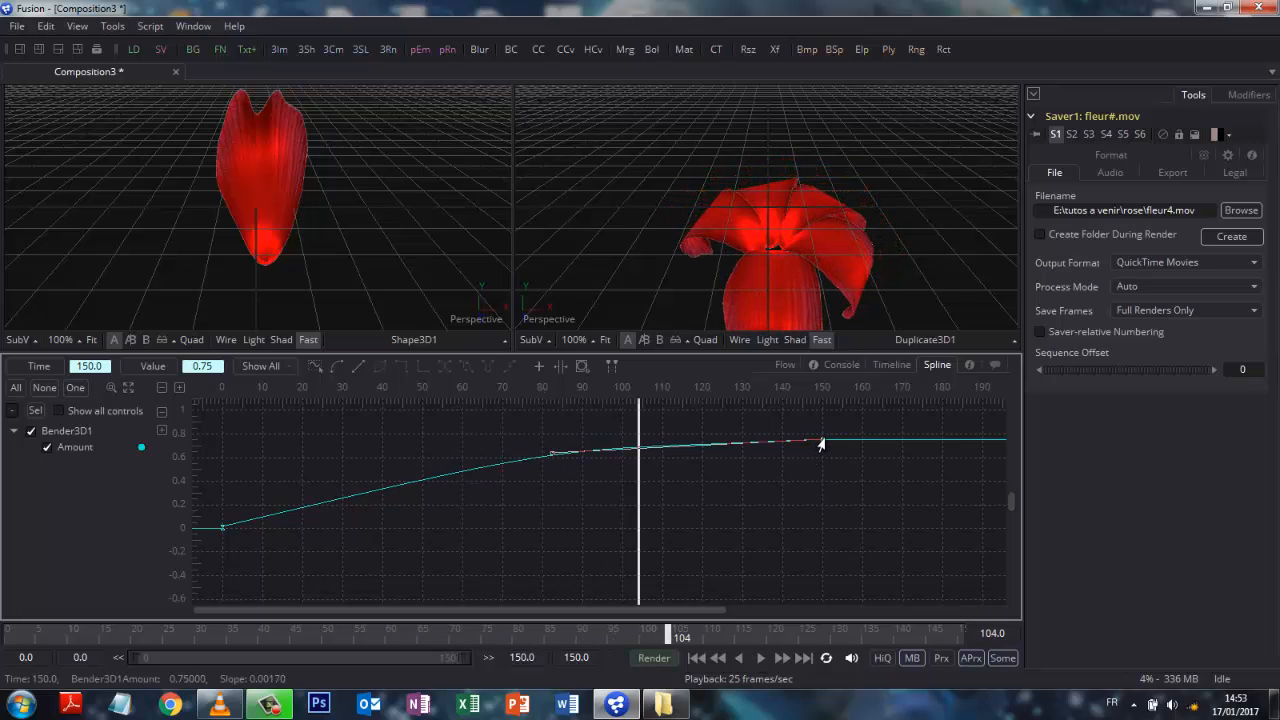
Lower the Amount curve's end keyframe to 0.535 at frame 149 and set its first keyframe to 0.01.
{"action": "left_click_drag", "start_coordinate": [820, 444], "coordinate": [819, 465]}
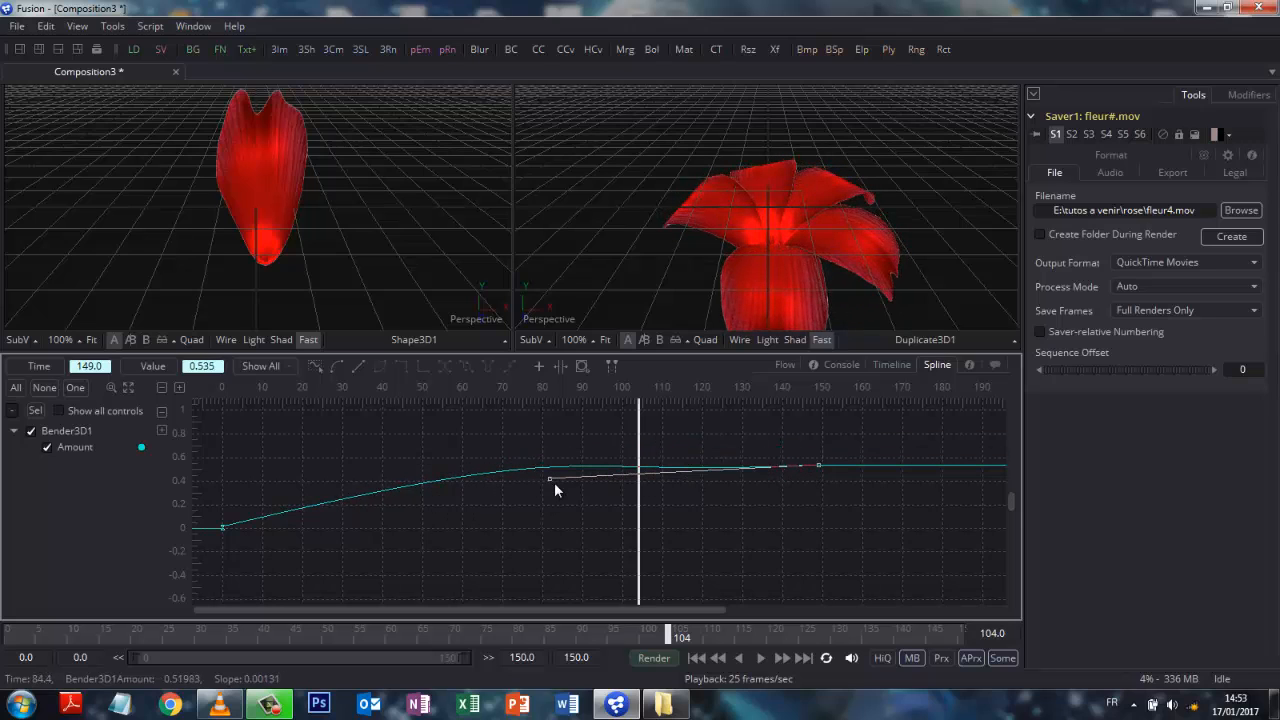
{"action": "left_click", "coordinate": [222, 528]}
{"action": "left_click_drag", "start_coordinate": [224, 529], "coordinate": [221, 526]}
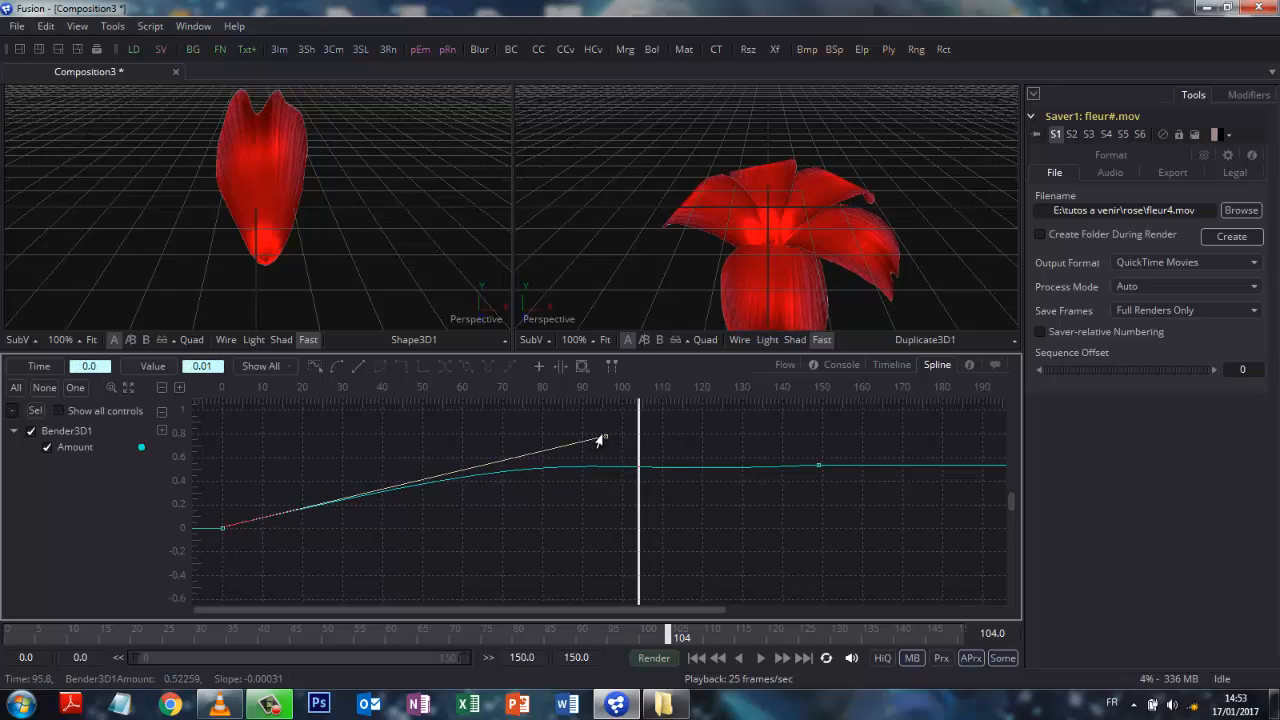
Shorten the first Amount keyframe's outgoing handle to about frame 65, value 0.53, for a gentler curve.
{"action": "left_click_drag", "start_coordinate": [600, 440], "coordinate": [522, 456]}
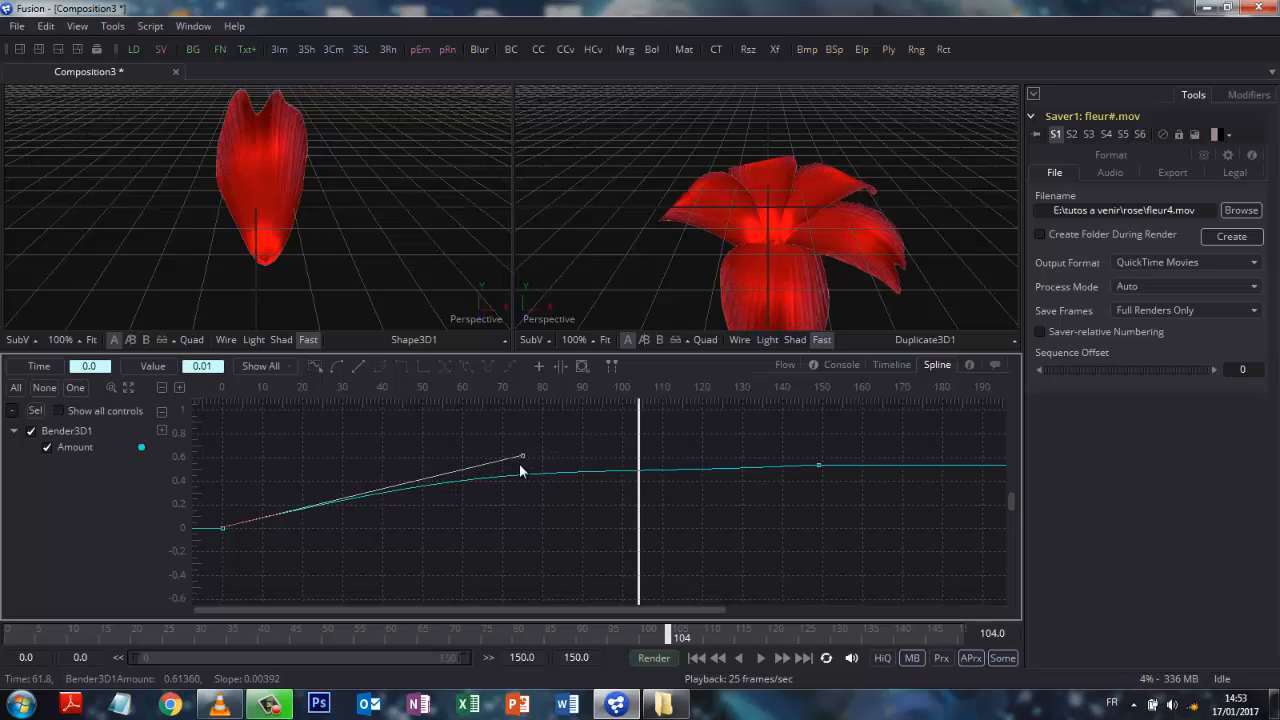
{"action": "left_click", "coordinate": [470, 479]}
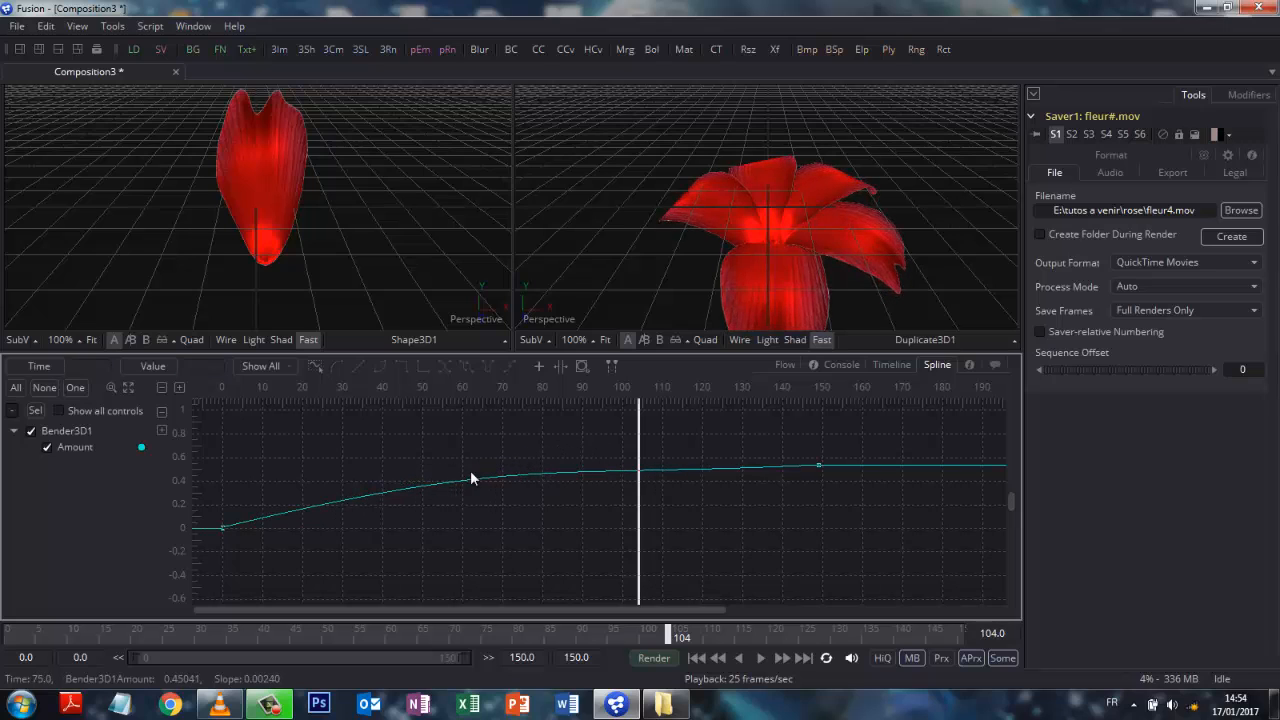
{"action": "left_click", "coordinate": [219, 528]}
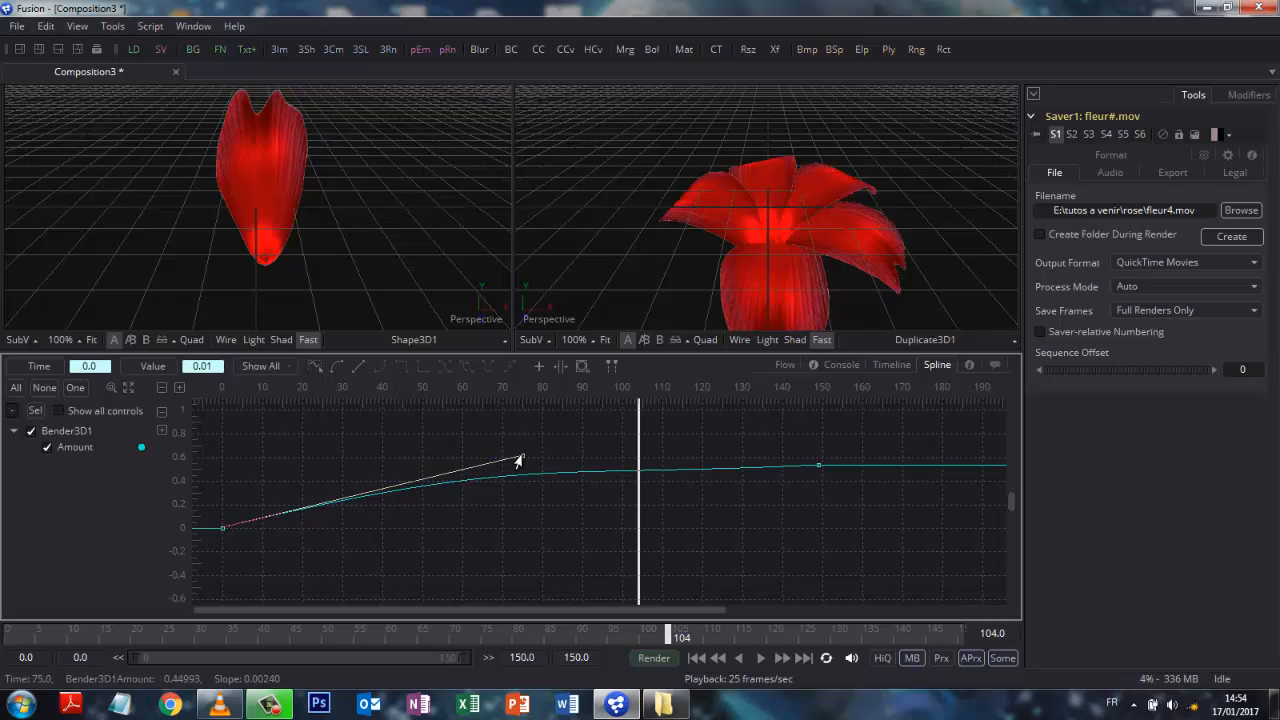
{"action": "left_click_drag", "start_coordinate": [521, 457], "coordinate": [484, 467]}
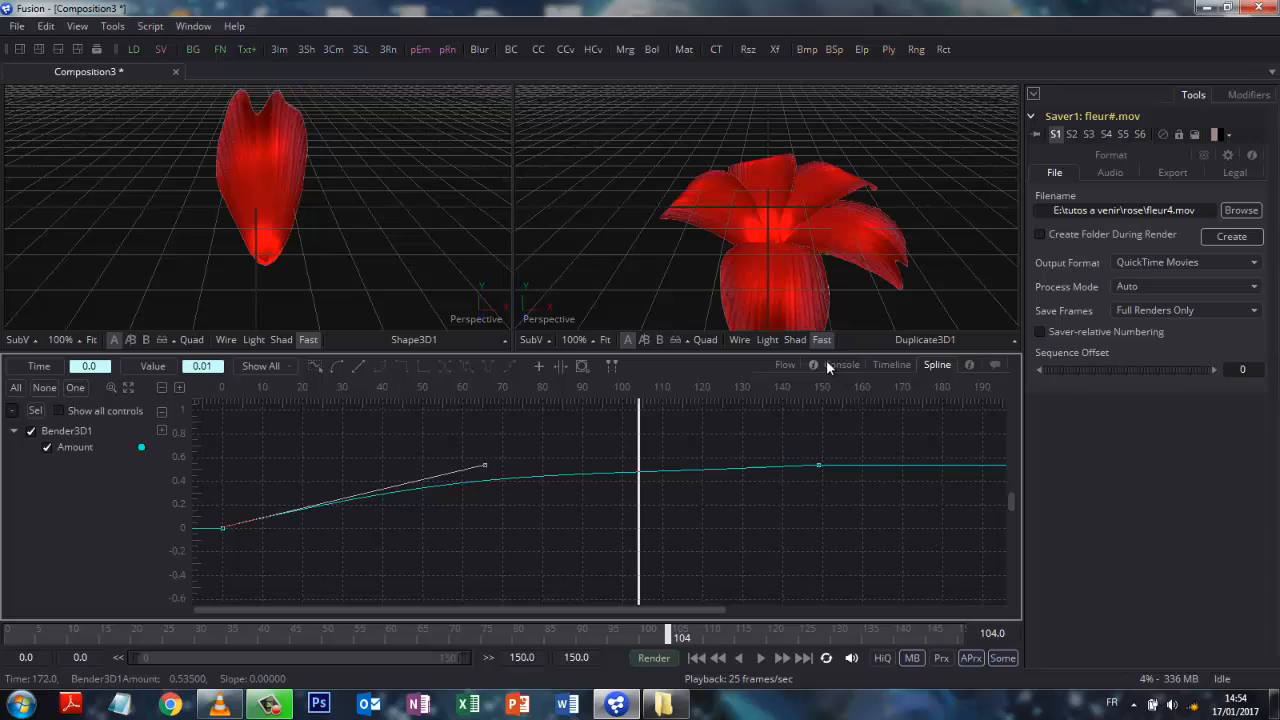
Return to the node flow and display Renderer3D1 in both viewers.
{"action": "left_click", "coordinate": [782, 365]}
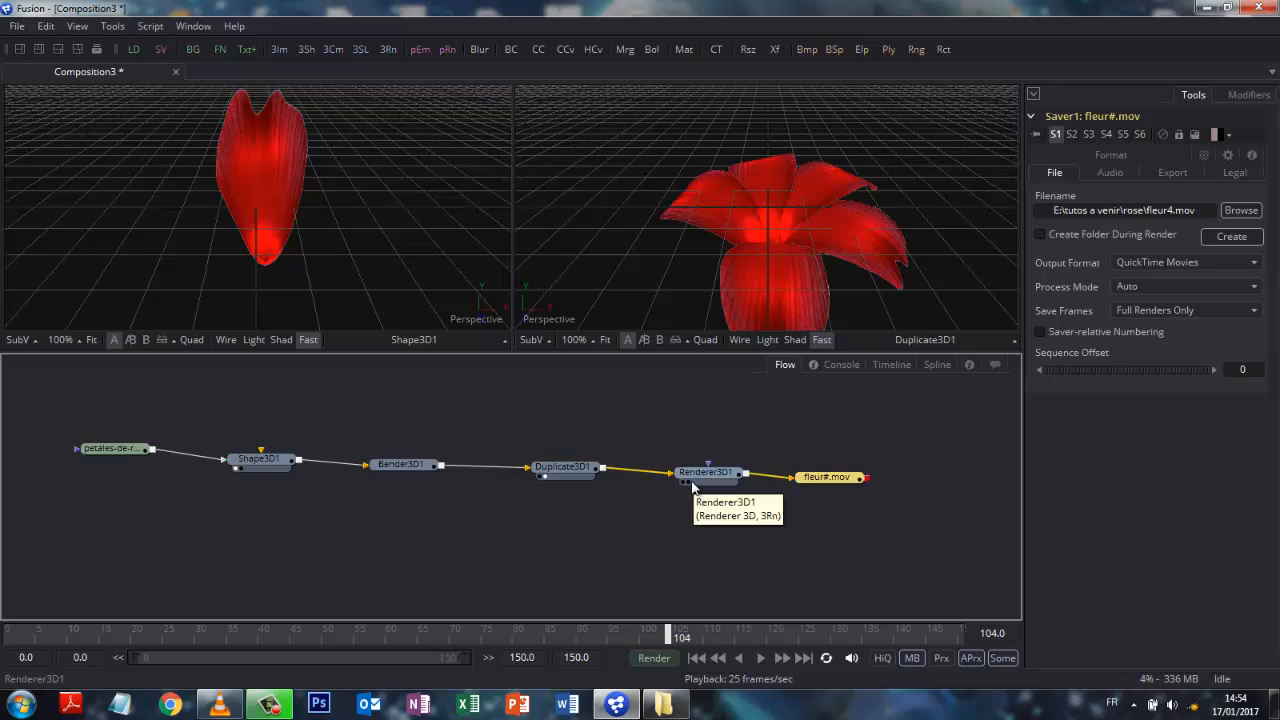
{"action": "left_click", "coordinate": [688, 483]}
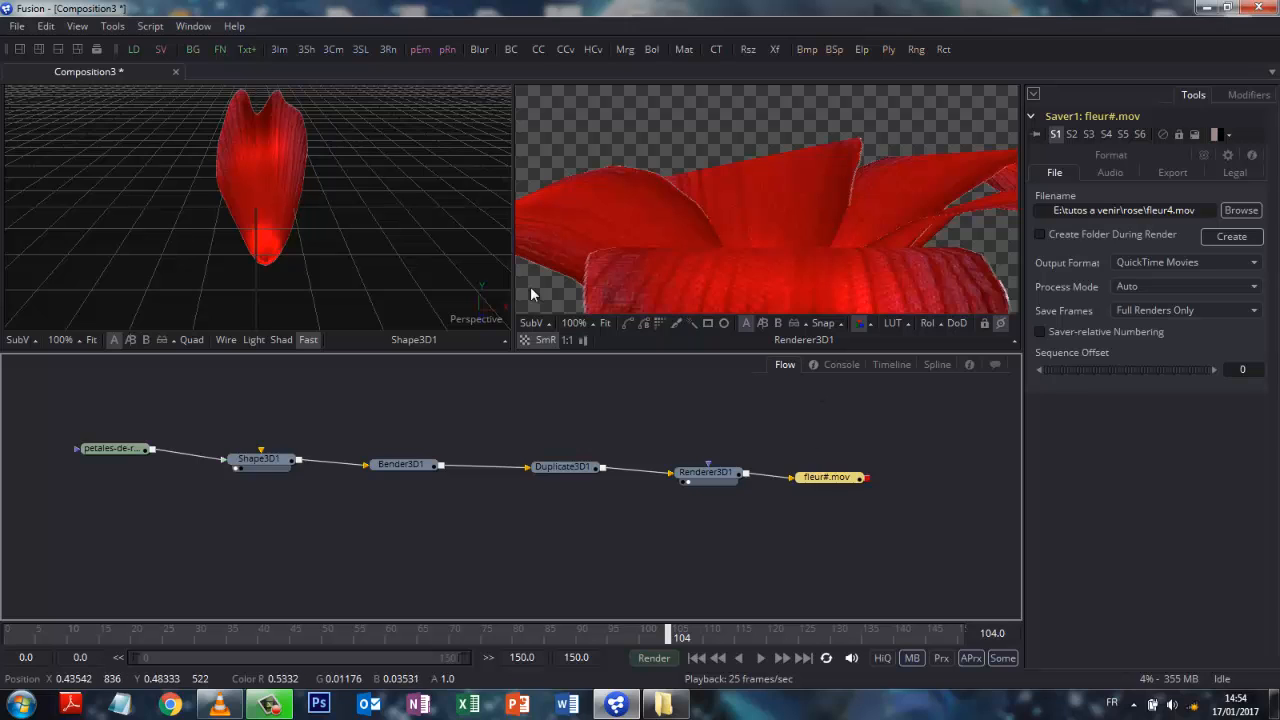
{"action": "left_click", "coordinate": [680, 477]}
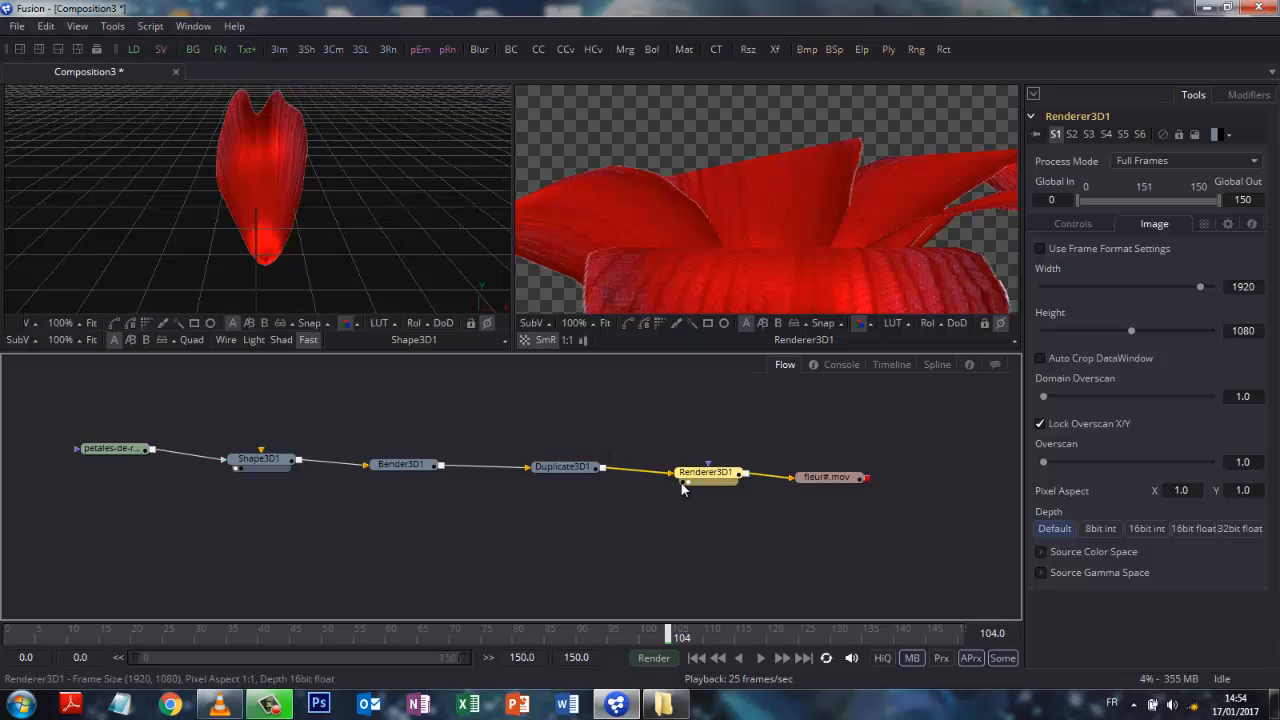
{"action": "key", "text": "1"}
Remove the second viewer, enlarge the remaining one, and fit the rendered image to it.
{"action": "right_click", "coordinate": [663, 236]}
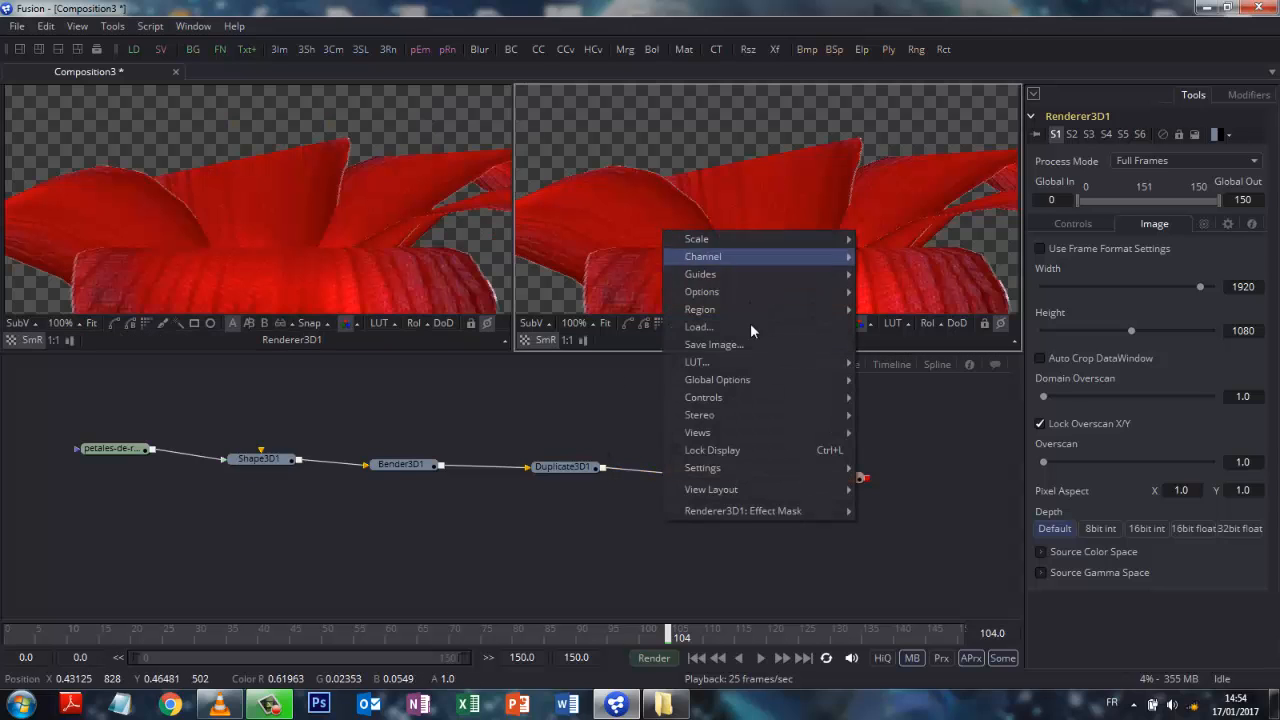
{"action": "mouse_move", "coordinate": [755, 510]}
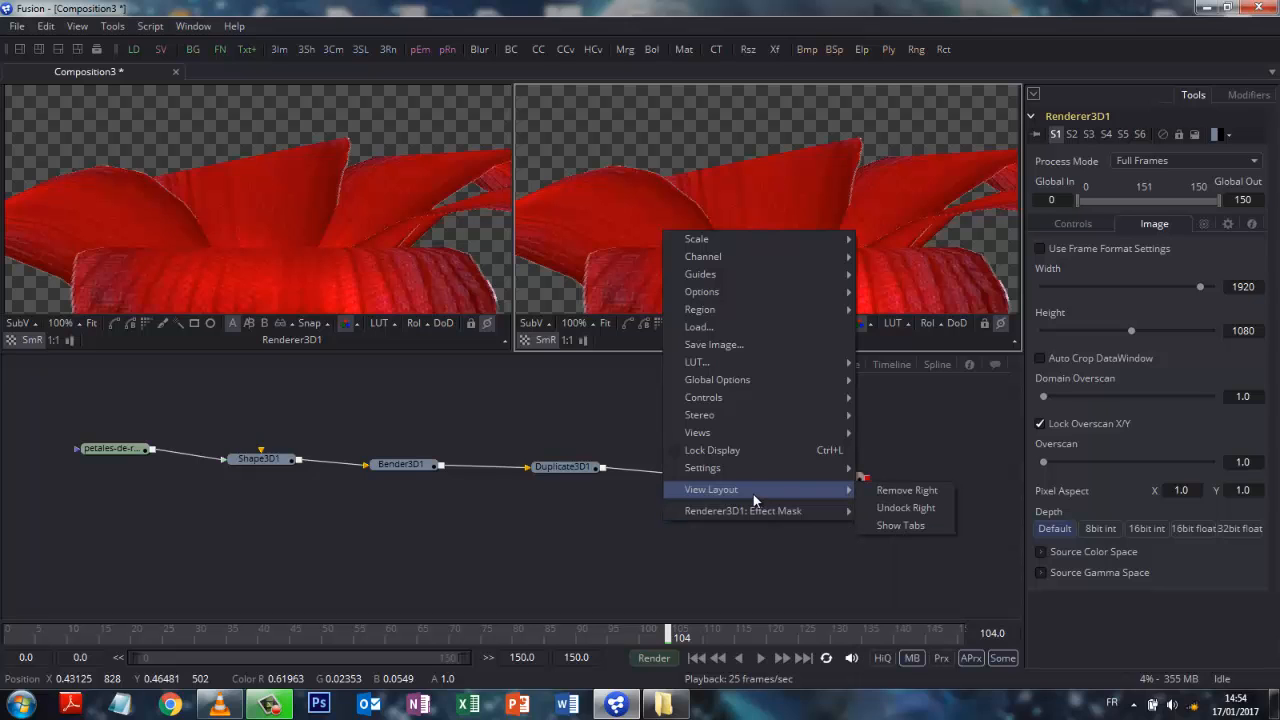
{"action": "left_click", "coordinate": [893, 487]}
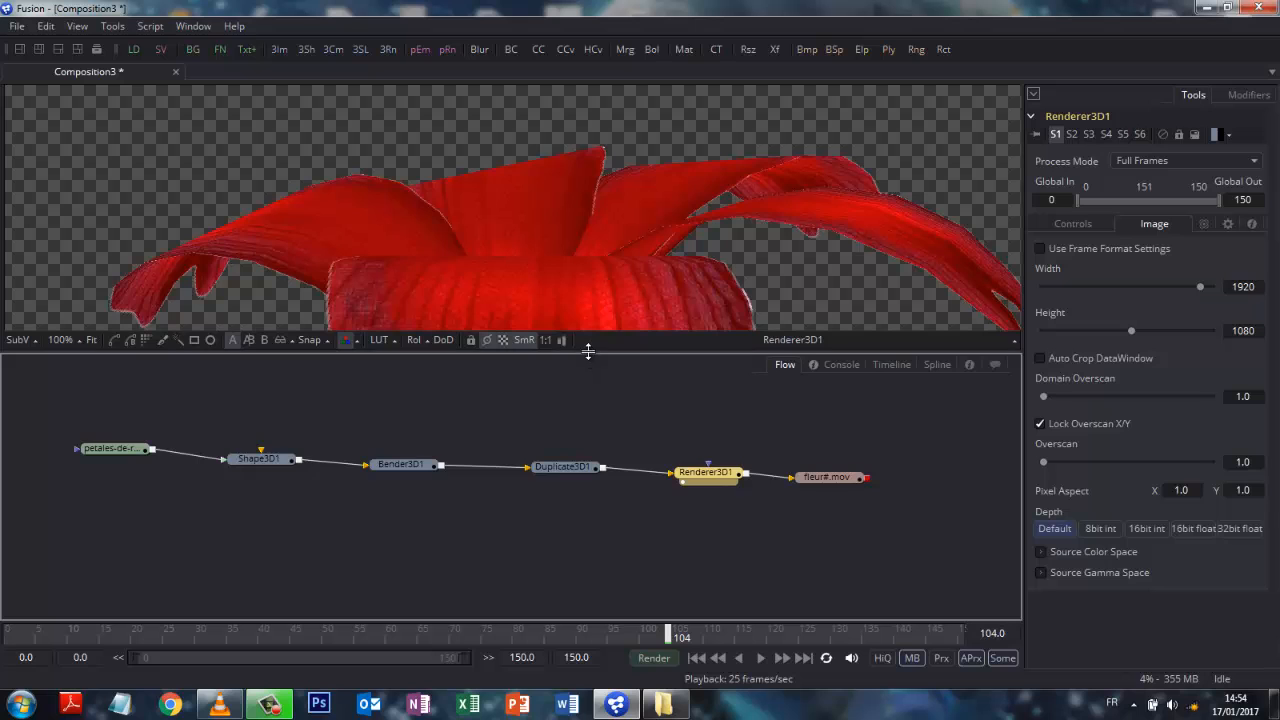
{"action": "left_click_drag", "start_coordinate": [589, 349], "coordinate": [591, 432]}
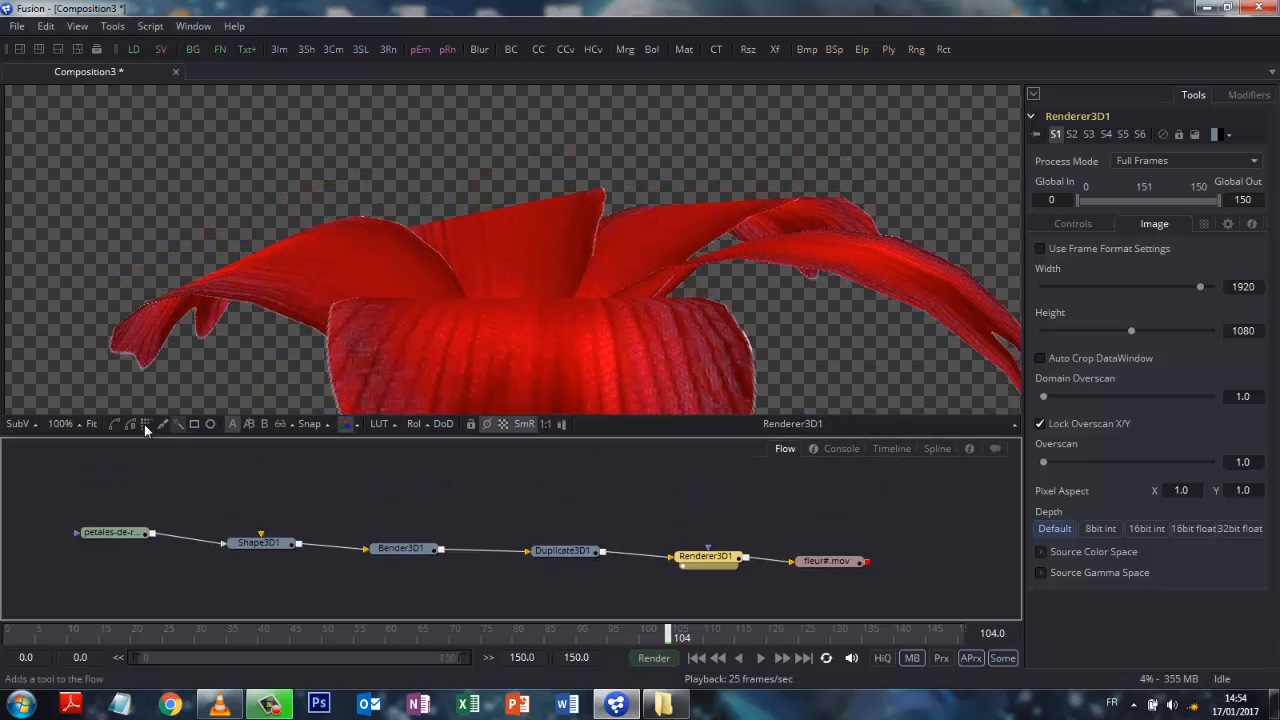
{"action": "left_click", "coordinate": [91, 427]}
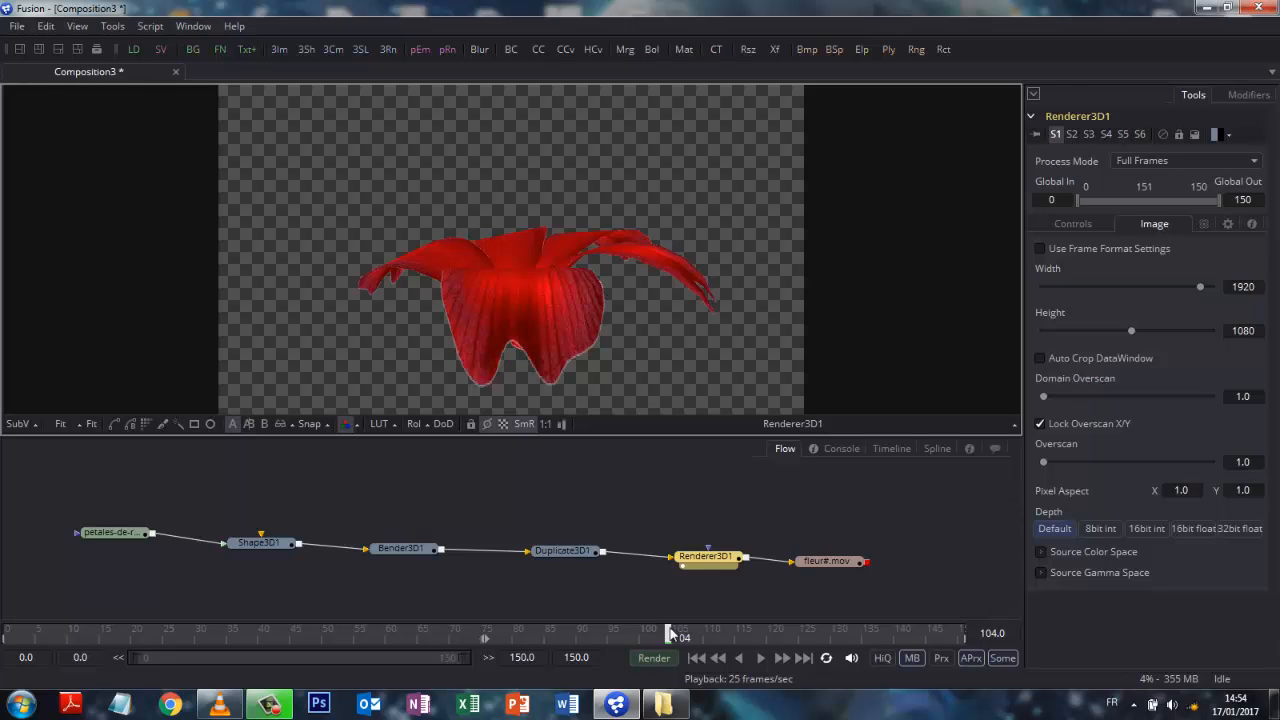
Rewind to frame 0 and render frames 0 to 150 at full size with the Final configuration.
{"action": "left_click_drag", "start_coordinate": [670, 633], "coordinate": [5, 633]}
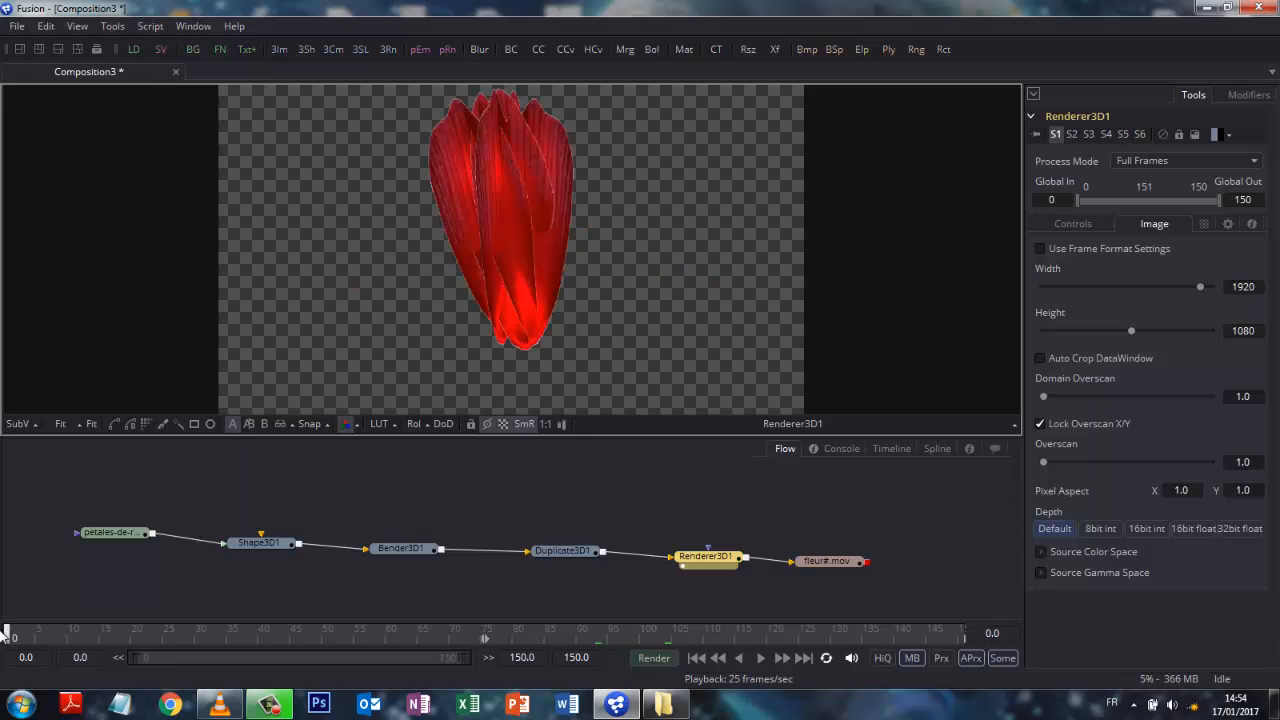
{"action": "left_click", "coordinate": [654, 658]}
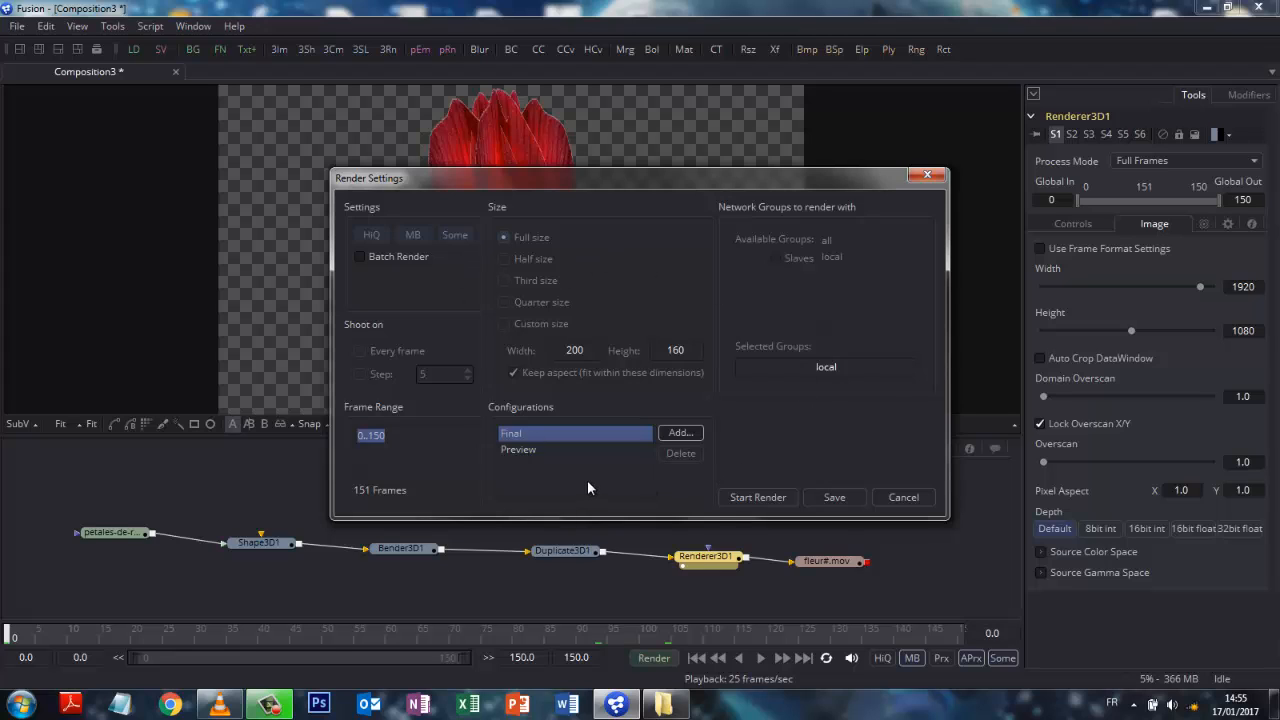
{"action": "left_click", "coordinate": [758, 497]}
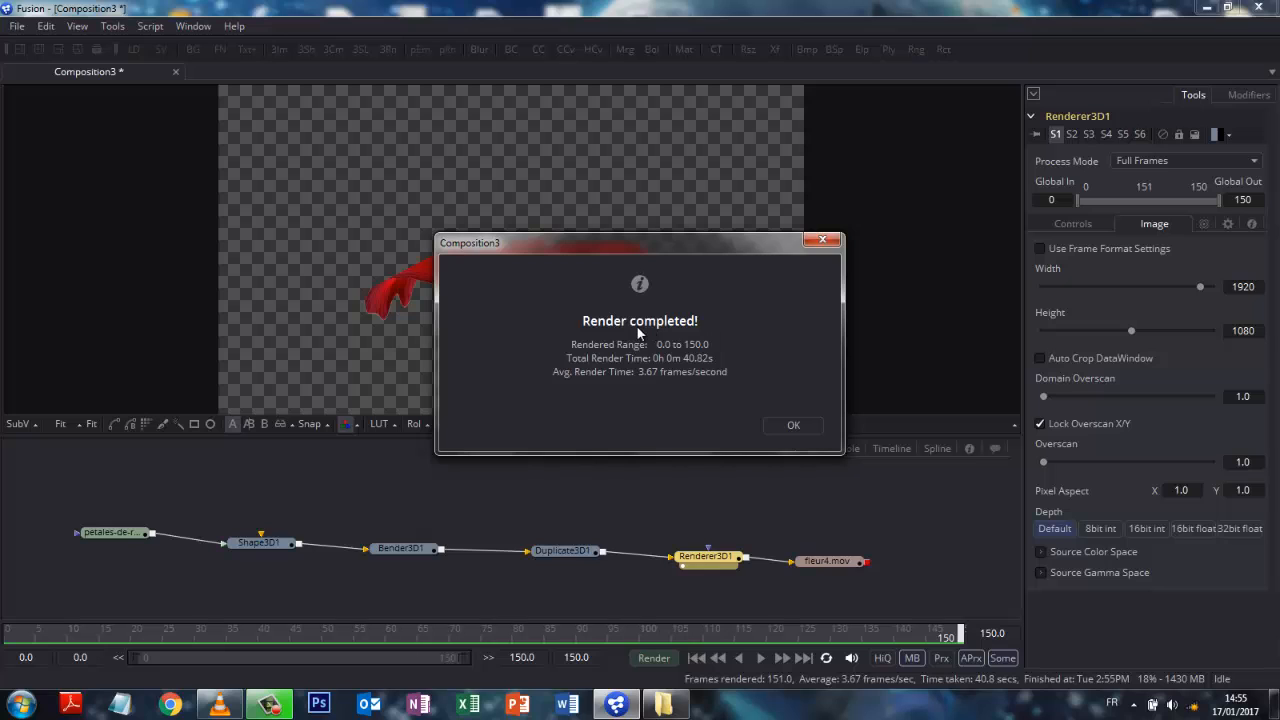
{"action": "left_click", "coordinate": [791, 427]}
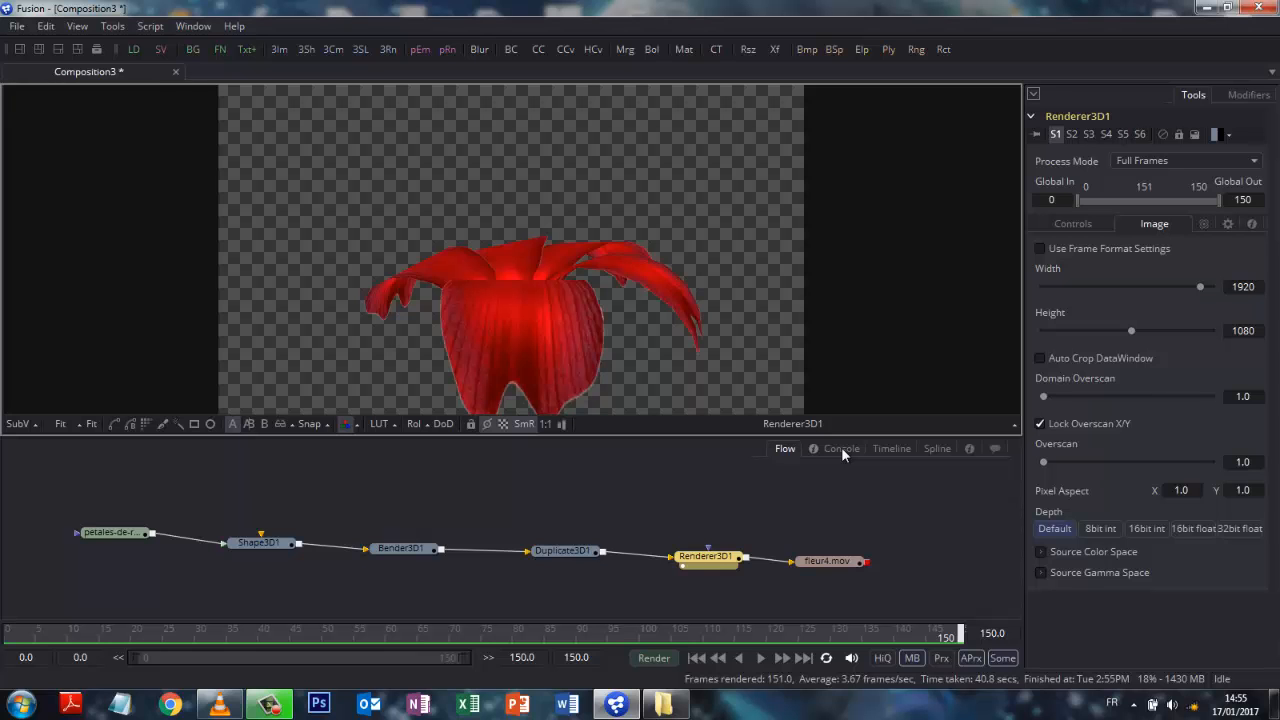
Play the rendered fleur4.mov from the rose folder in QuickTime Player, then close the player and the folder window.
{"action": "left_click", "coordinate": [665, 705]}
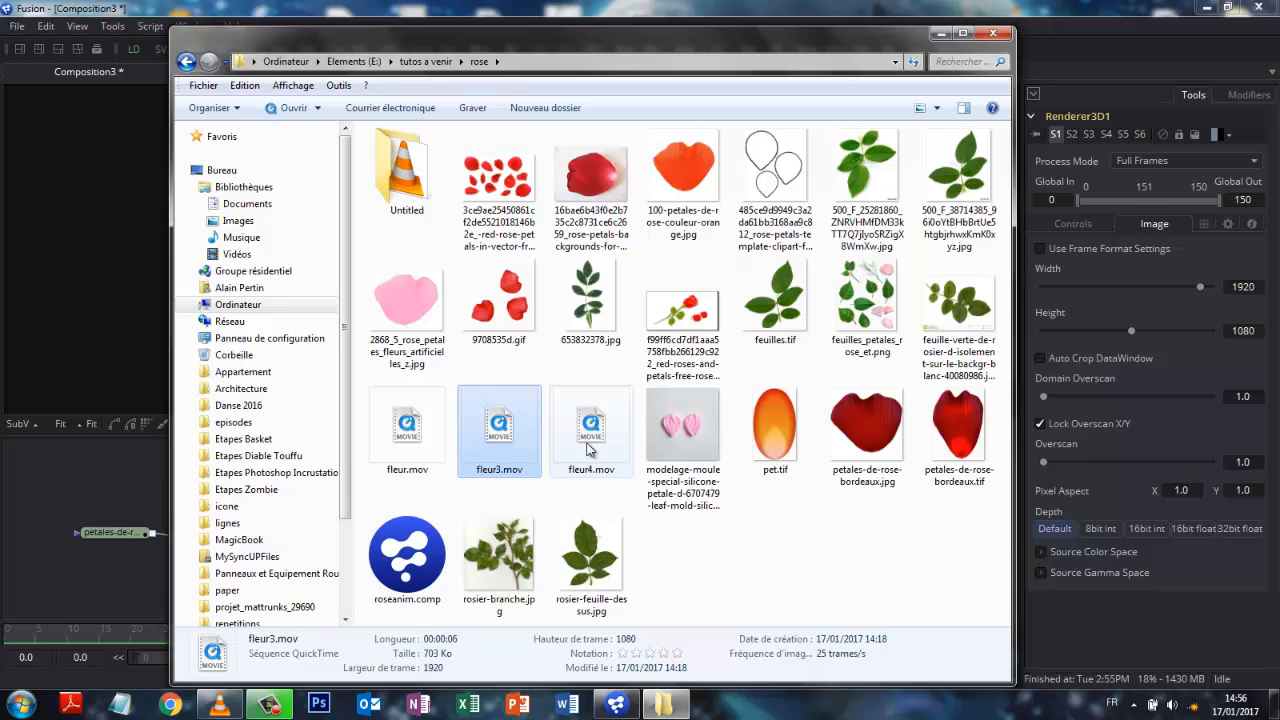
{"action": "left_click", "coordinate": [591, 431]}
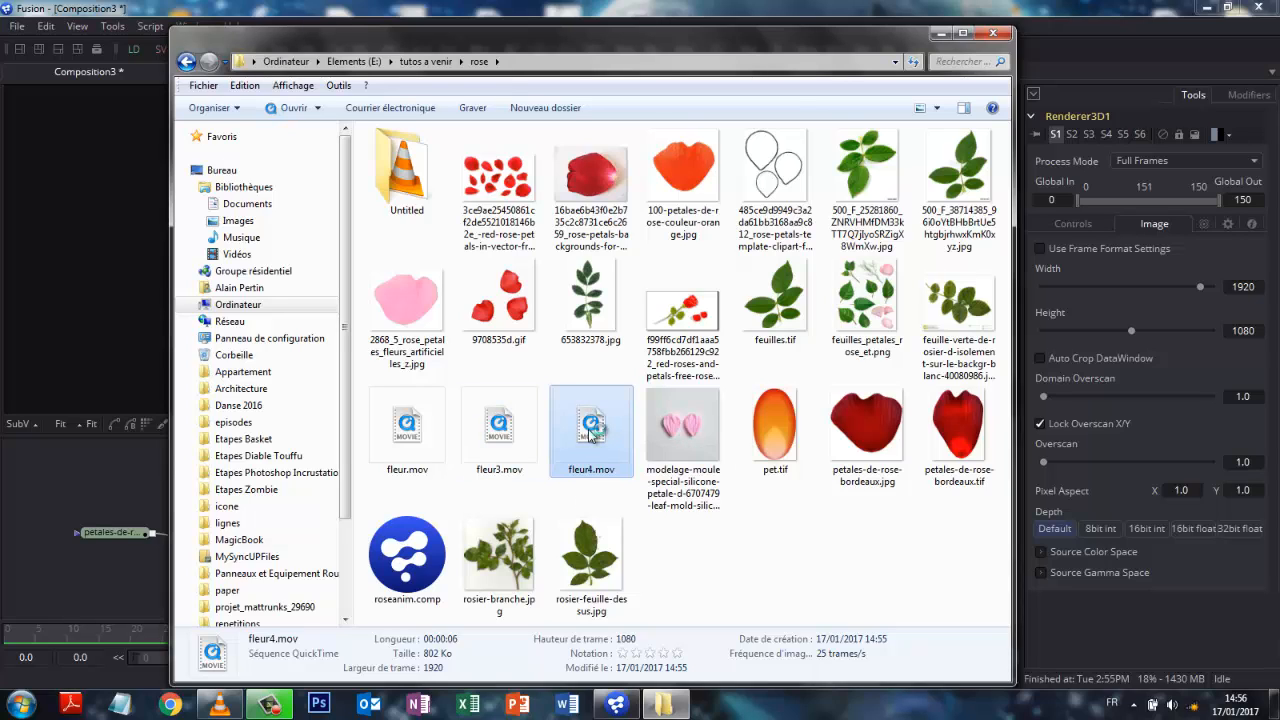
{"action": "double_click", "coordinate": [591, 428]}
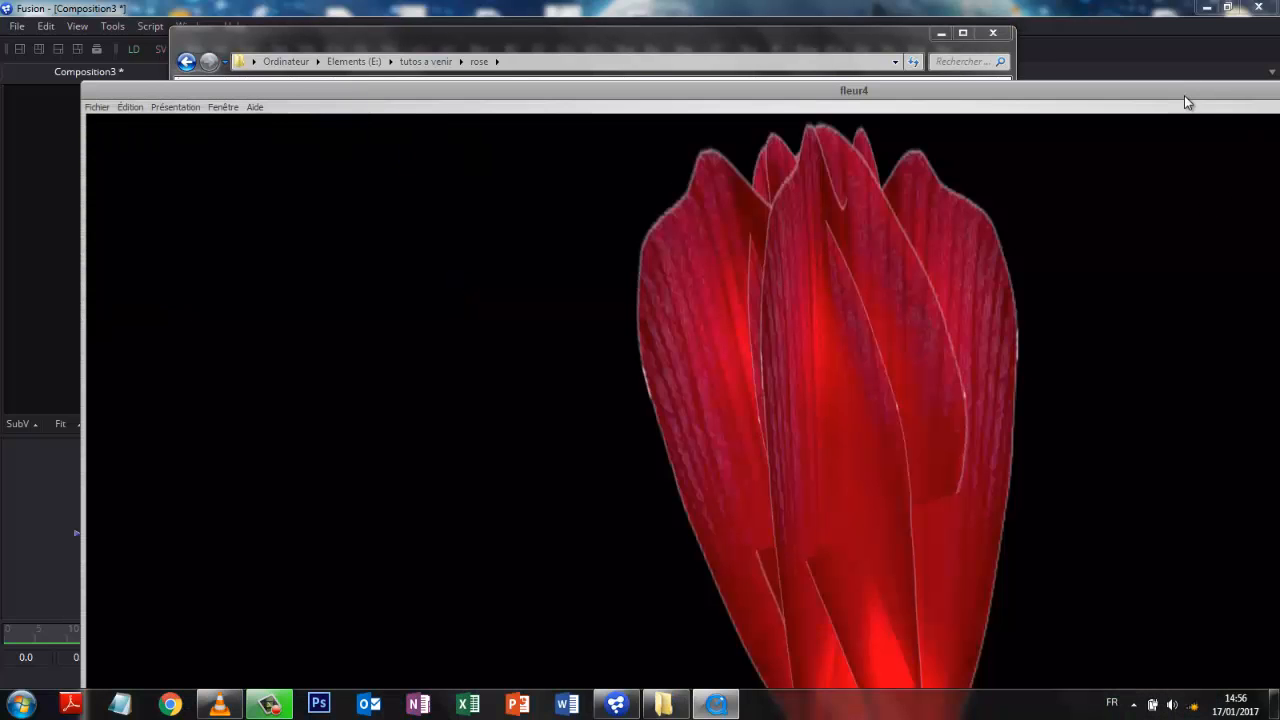
{"action": "left_click_drag", "start_coordinate": [1184, 95], "coordinate": [967, 108]}
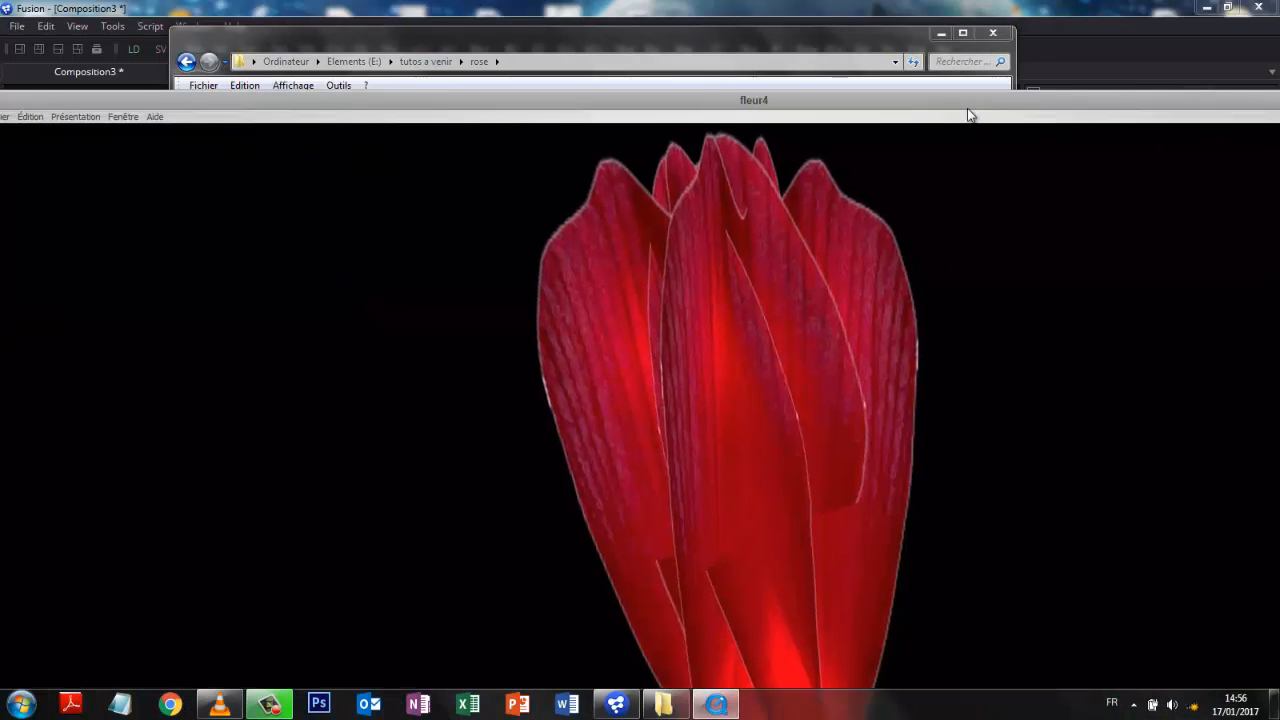
{"action": "left_click", "coordinate": [1146, 89]}
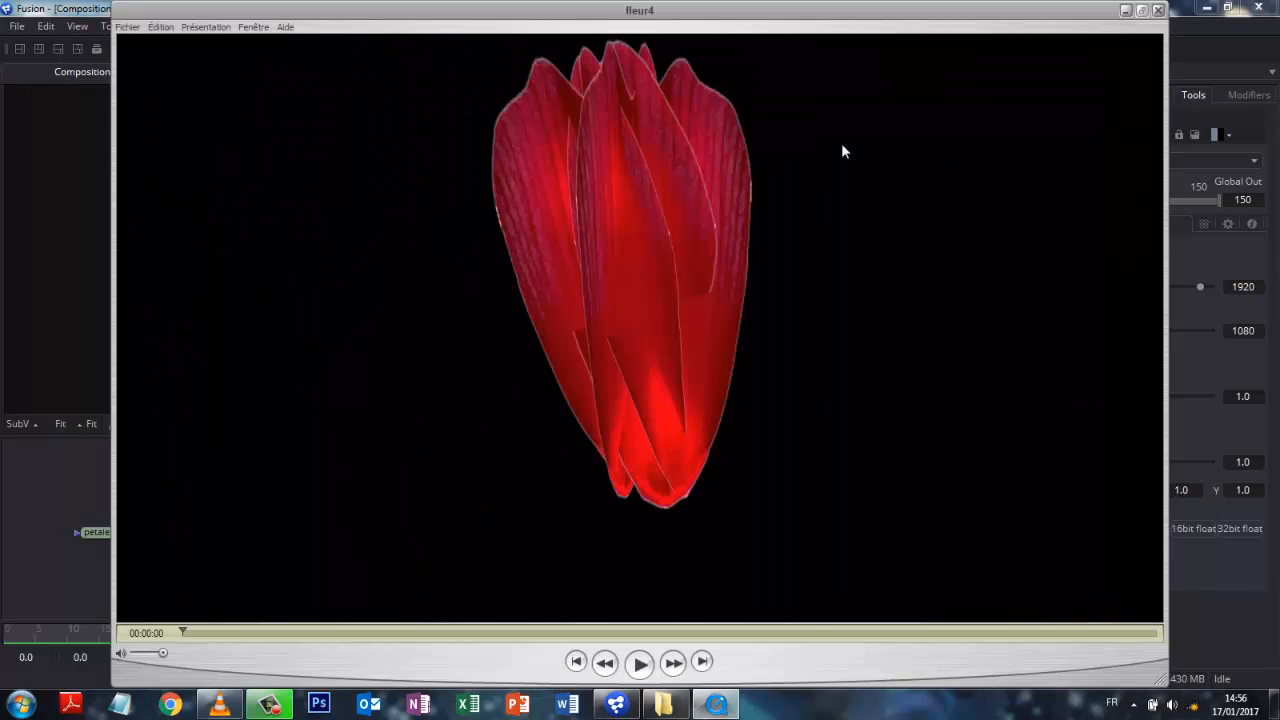
{"action": "left_click", "coordinate": [640, 663]}
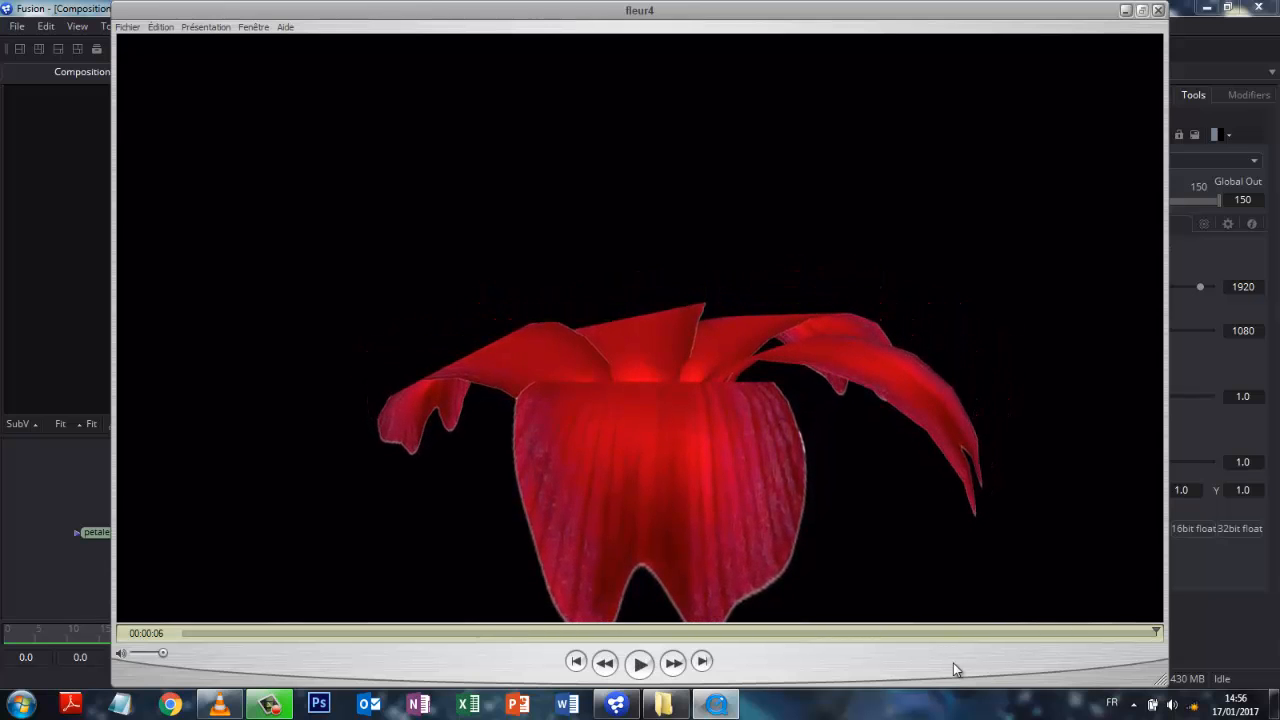
{"action": "left_click", "coordinate": [1158, 10]}
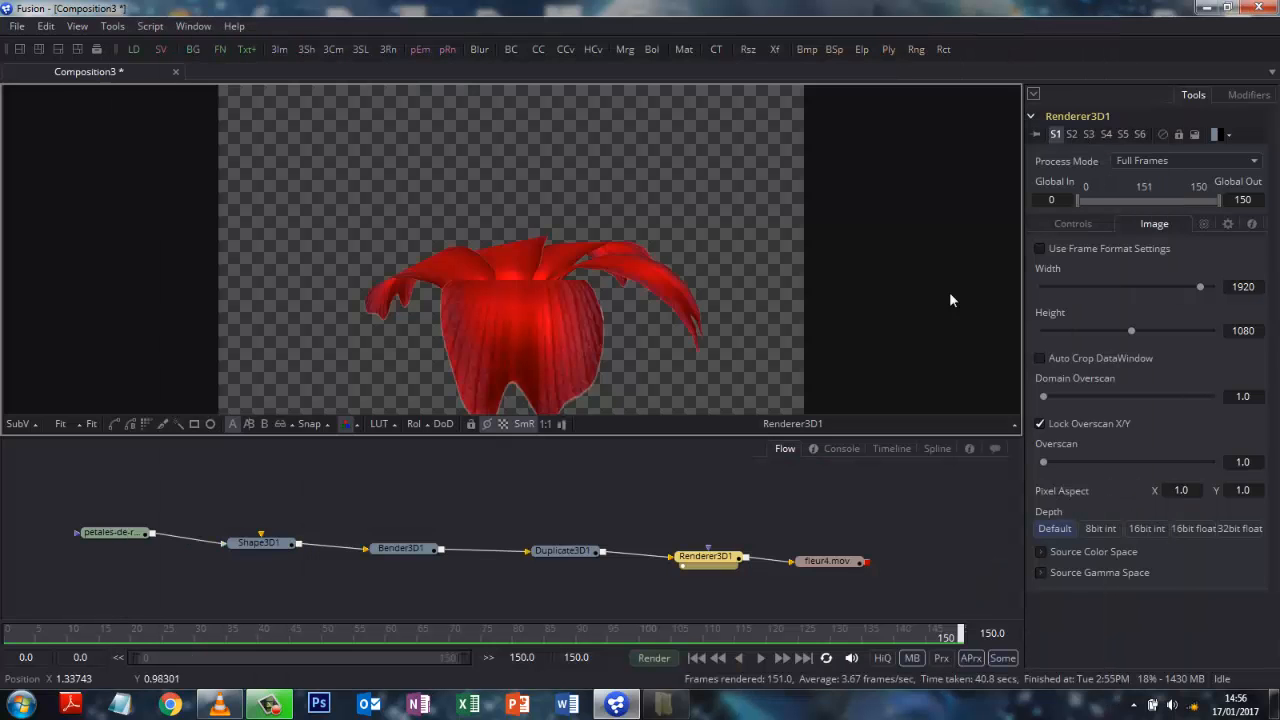
{"action": "left_click", "coordinate": [992, 33]}
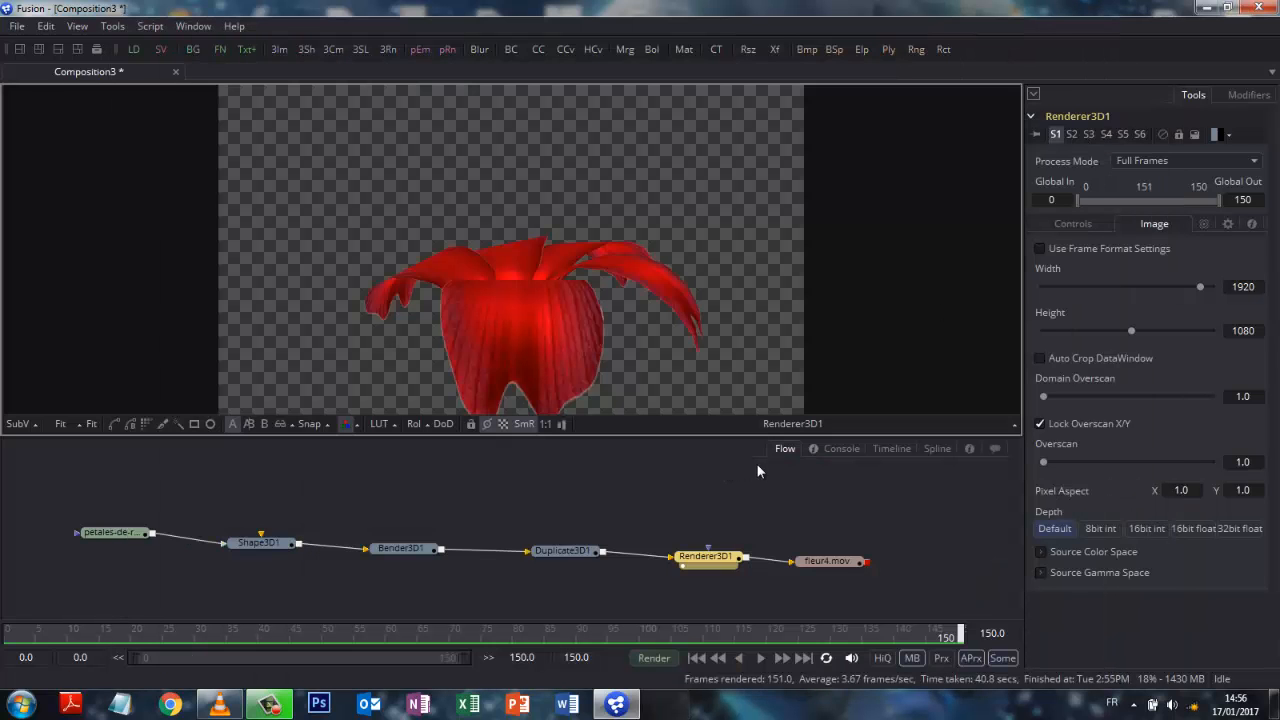